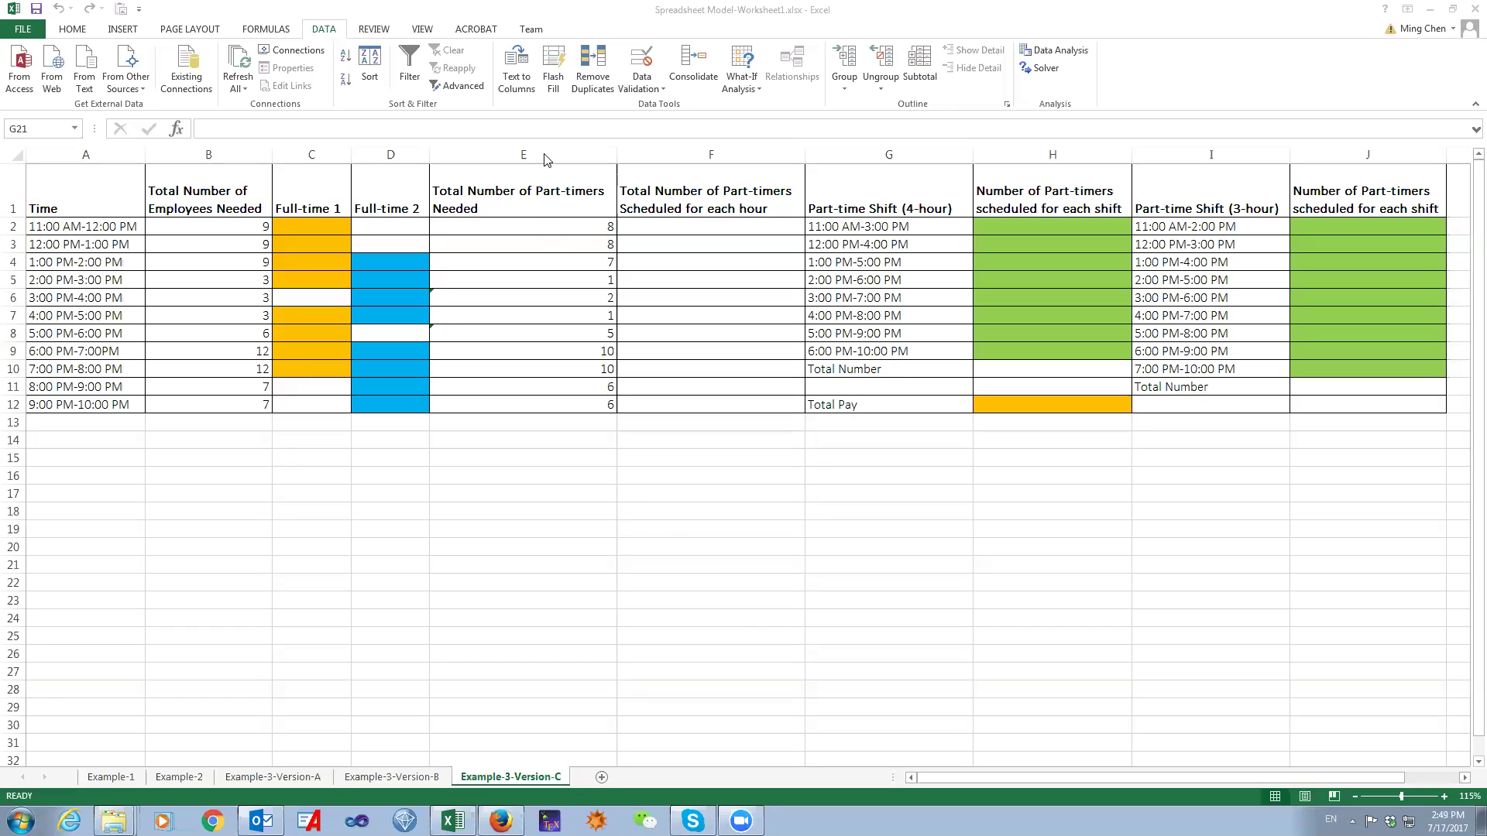
Examine the hourly part-timers needed in E2:E12 and the 4-hour and 3-hour part-time shift lists
click(540, 224)
drag(539, 224, 530, 403)
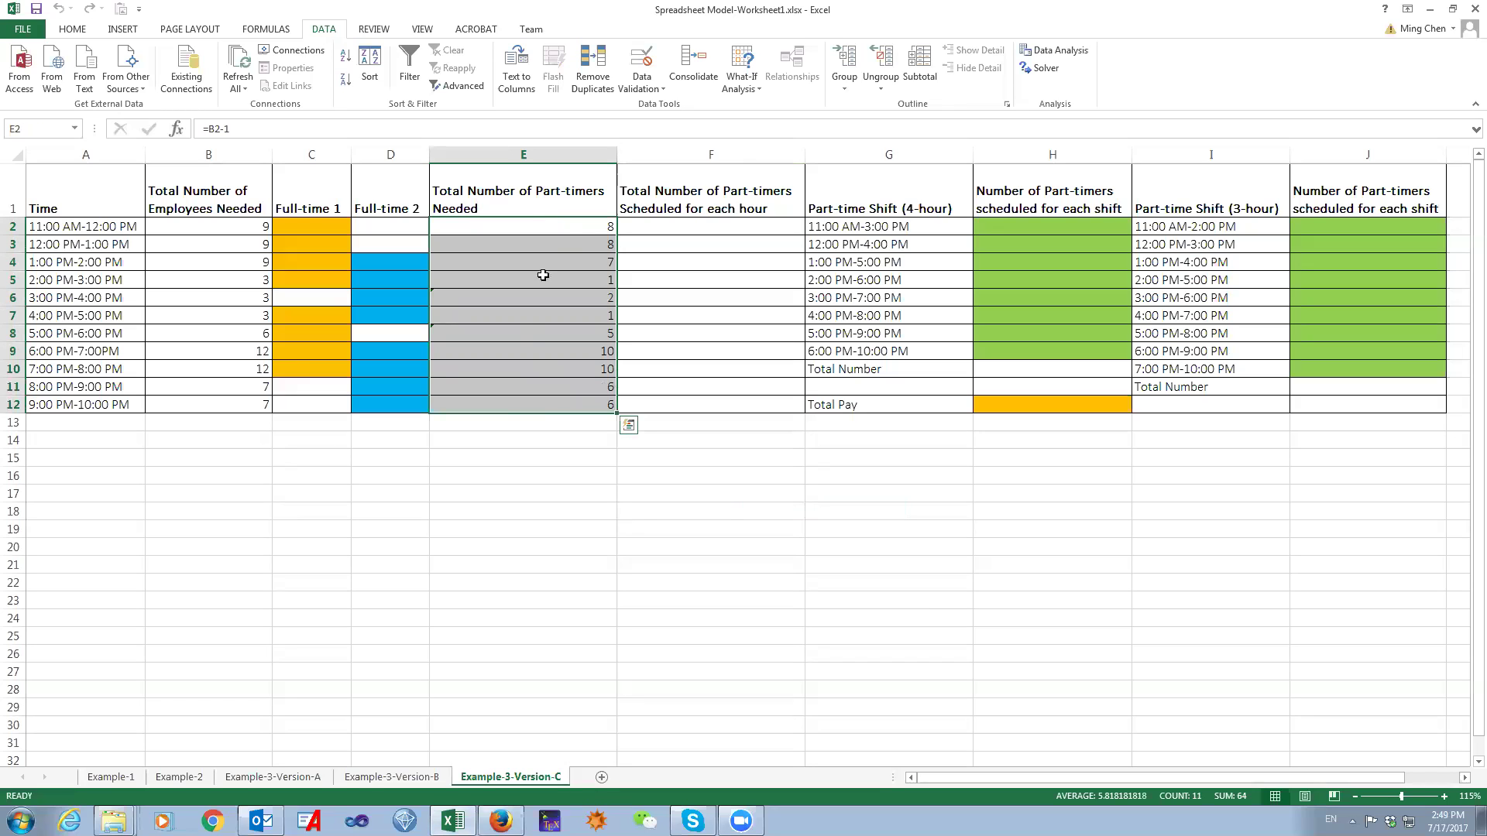
drag(569, 232, 581, 399)
drag(921, 226, 919, 343)
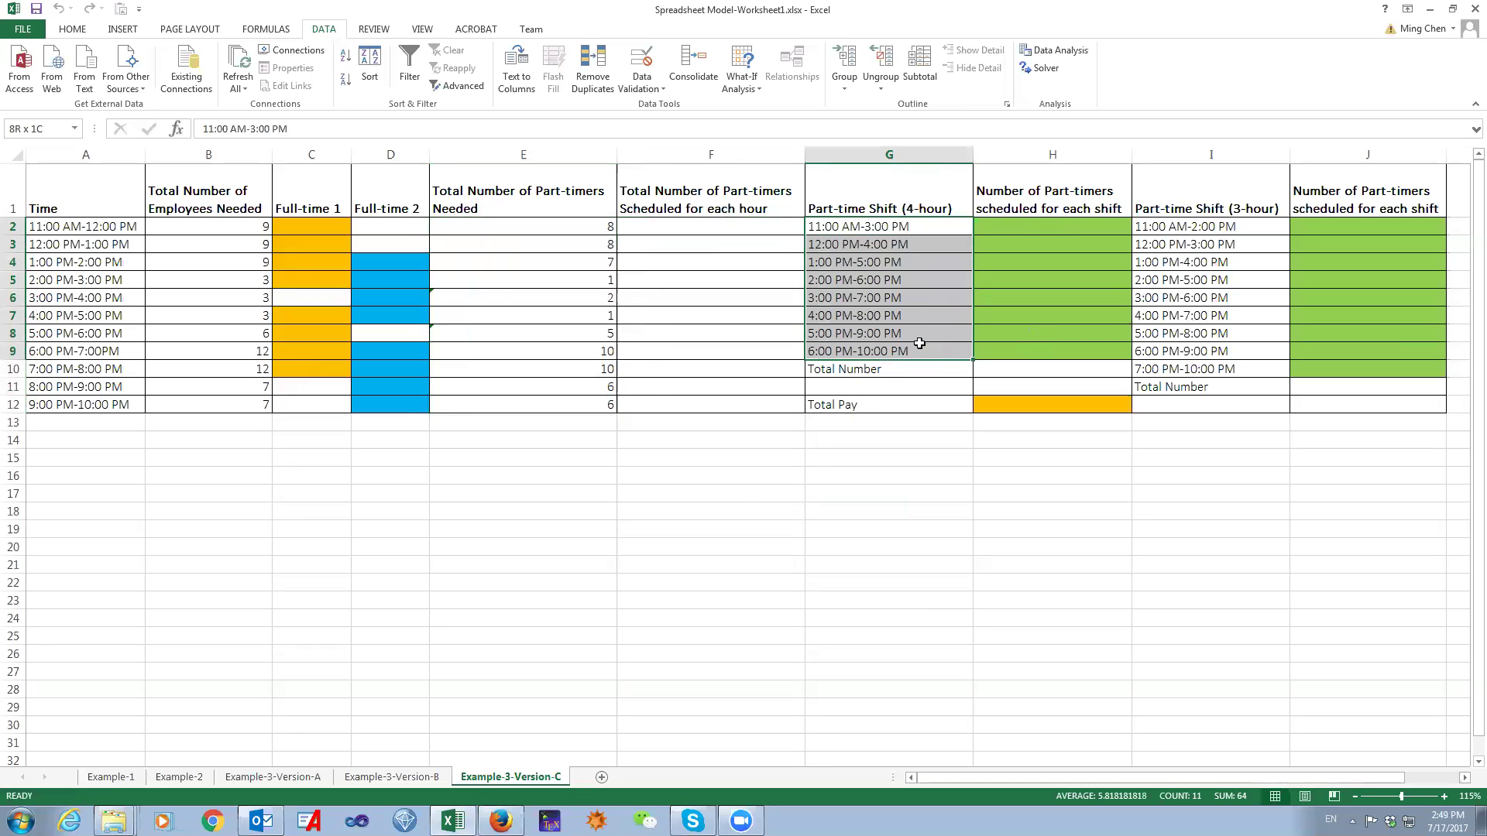
drag(1229, 229, 1229, 369)
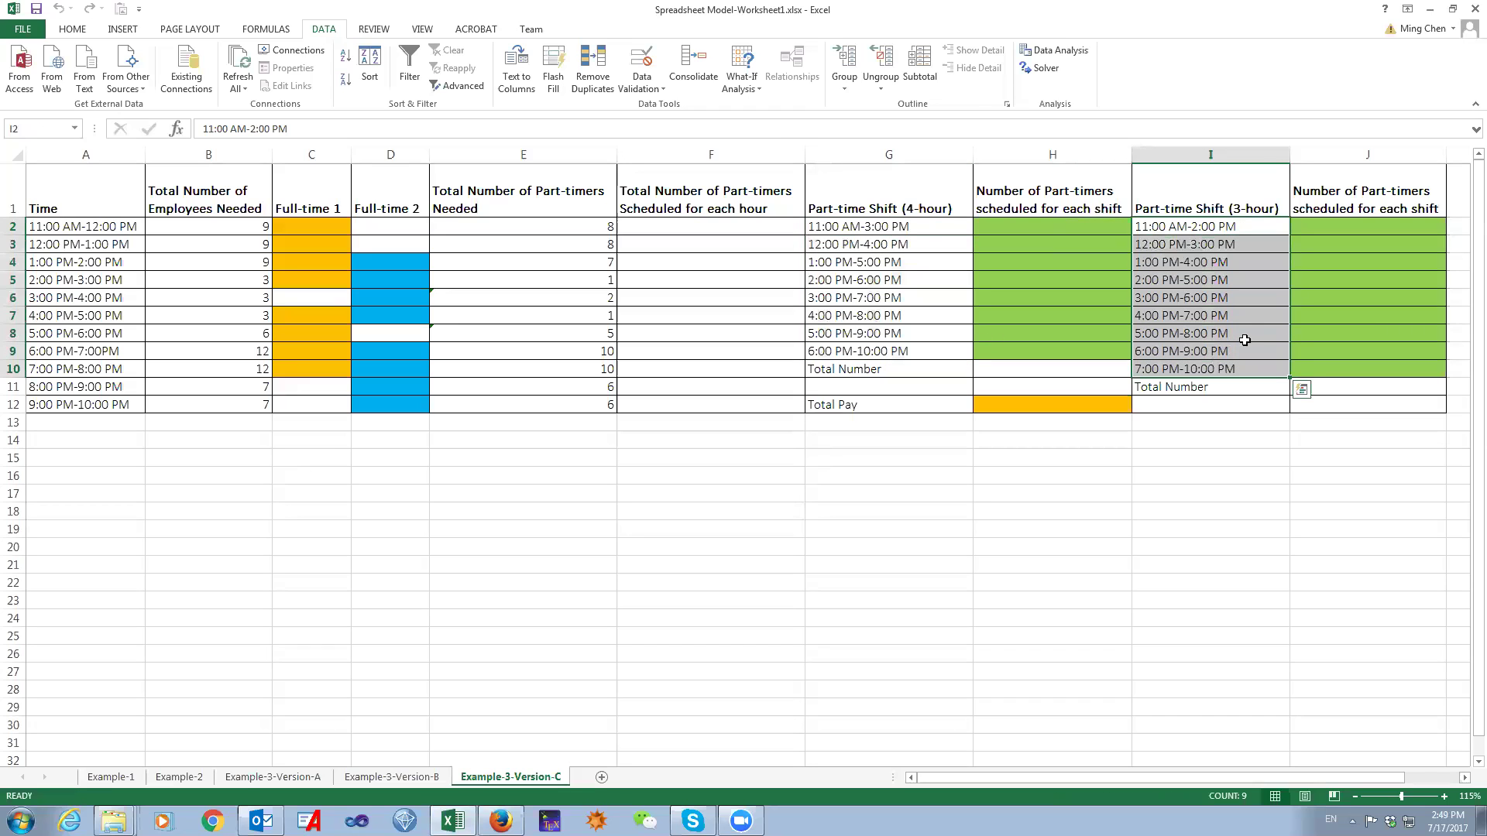
click(1055, 317)
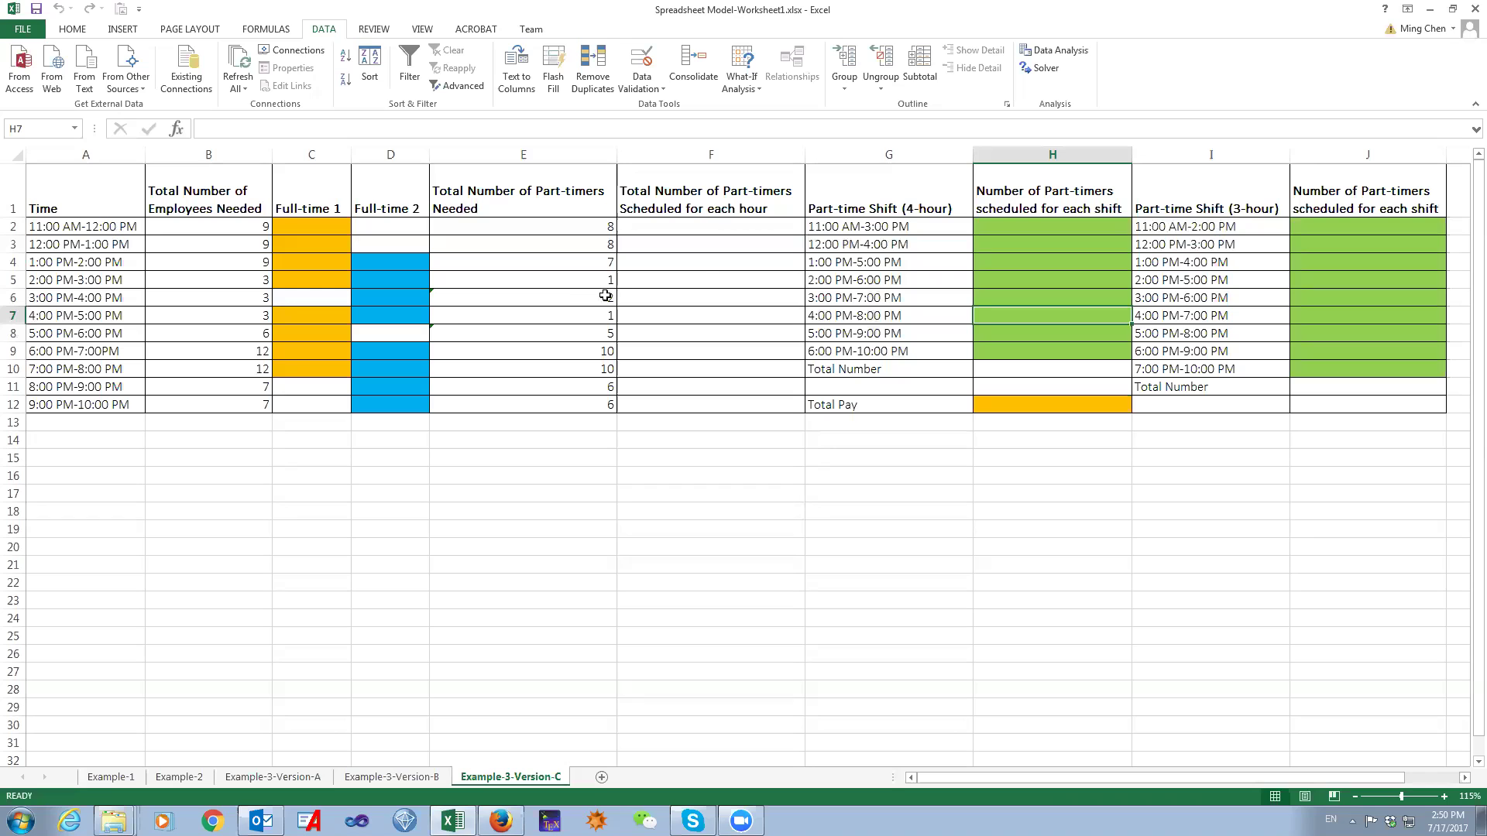
Enter the formula =H2+J2 in F2 for the part-timers scheduled for 11:00 AM-12:00 PM
click(717, 231)
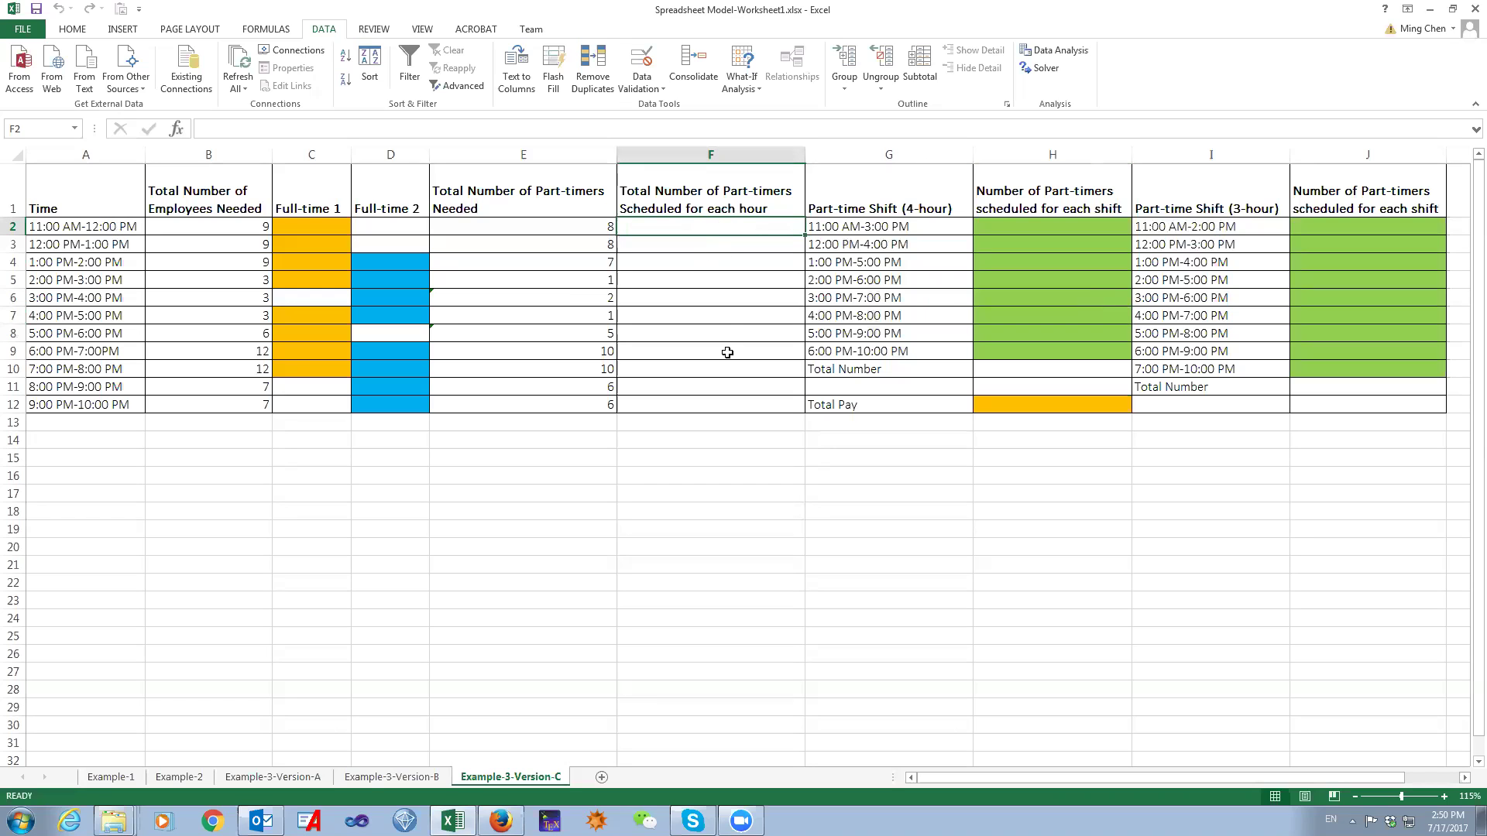
text(=)
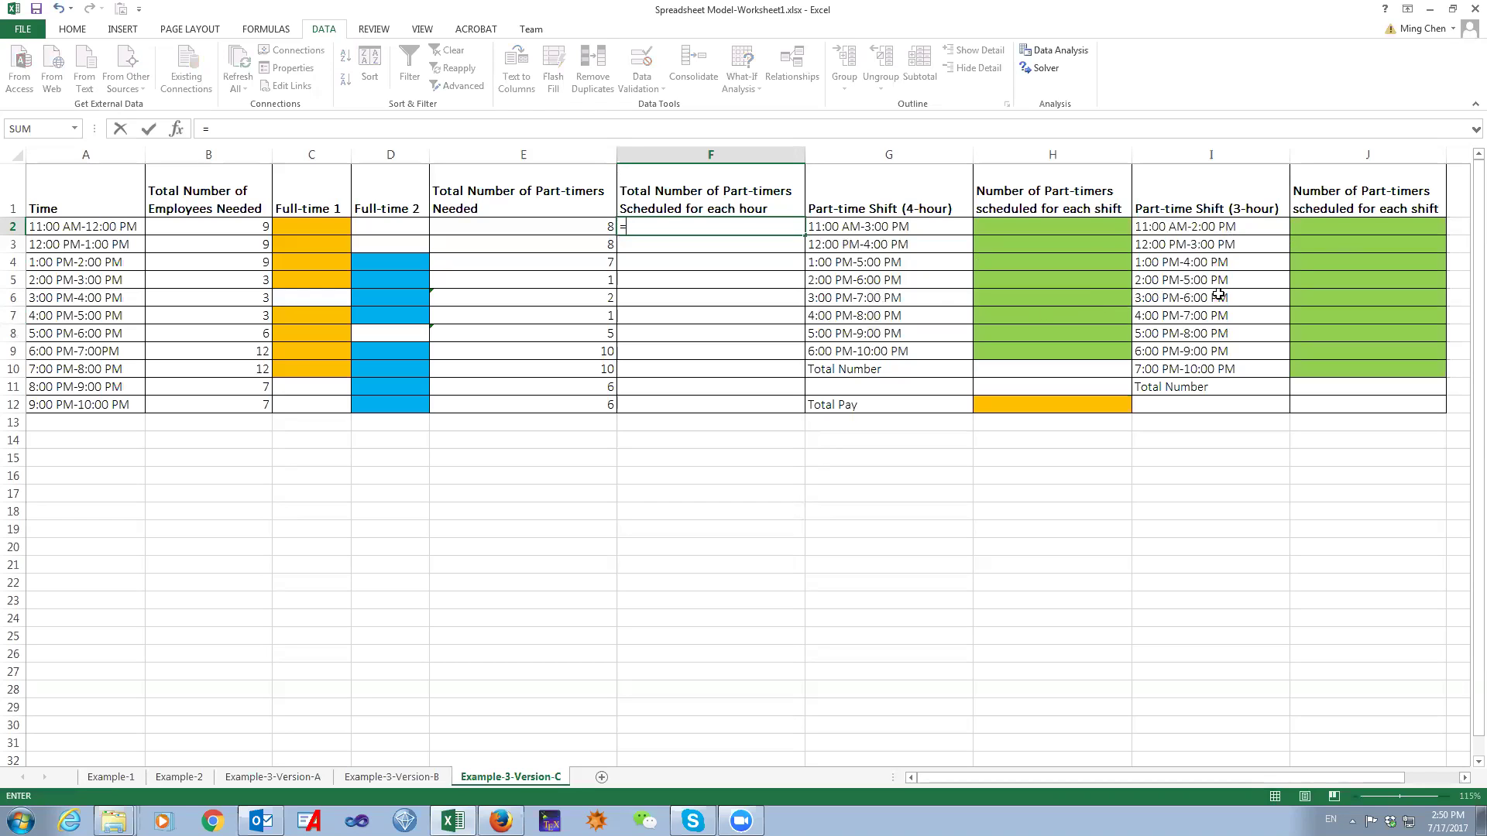
click(1081, 227)
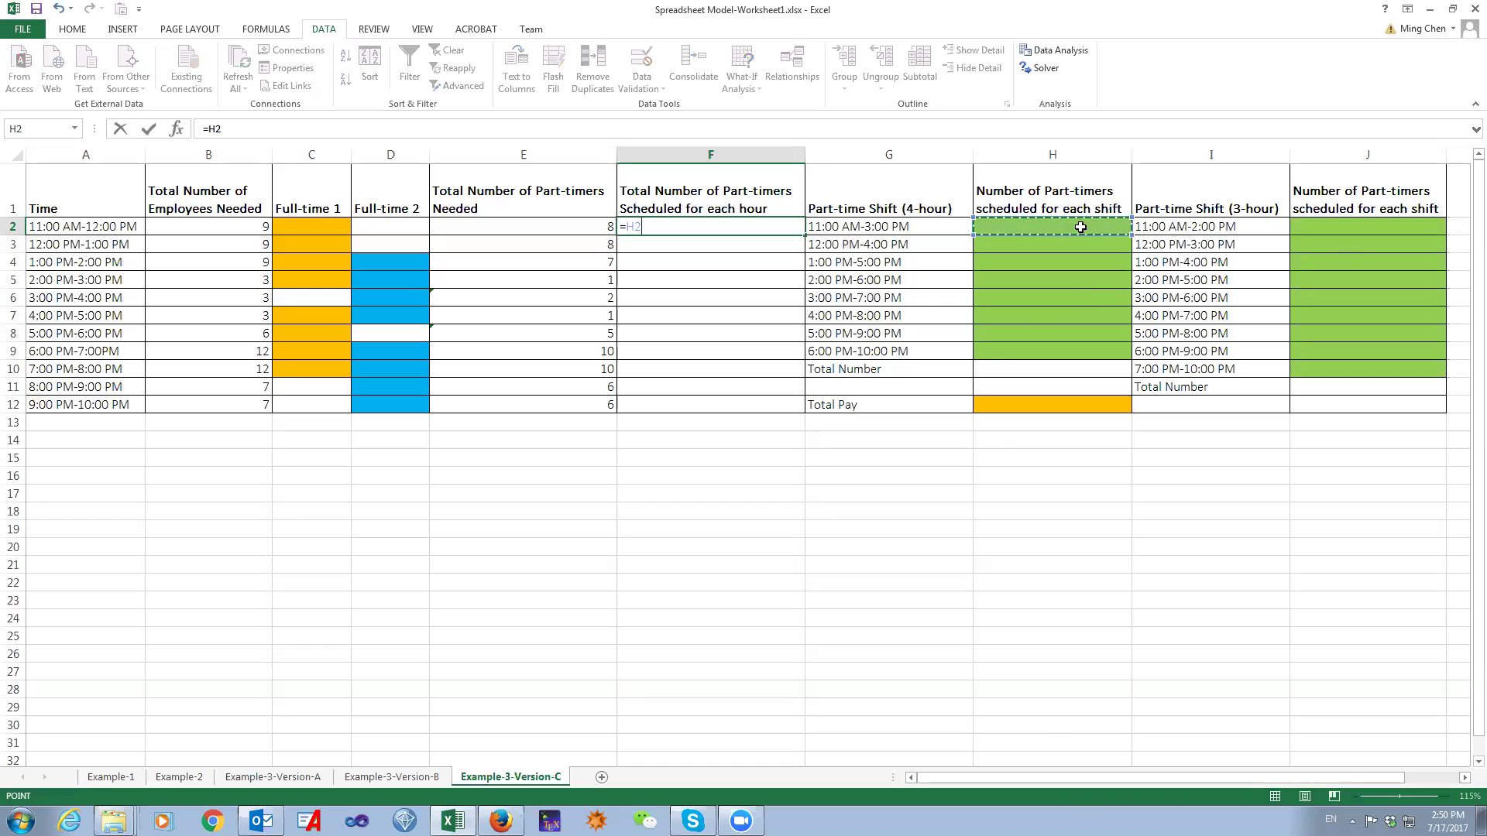
text(+)
click(1325, 225)
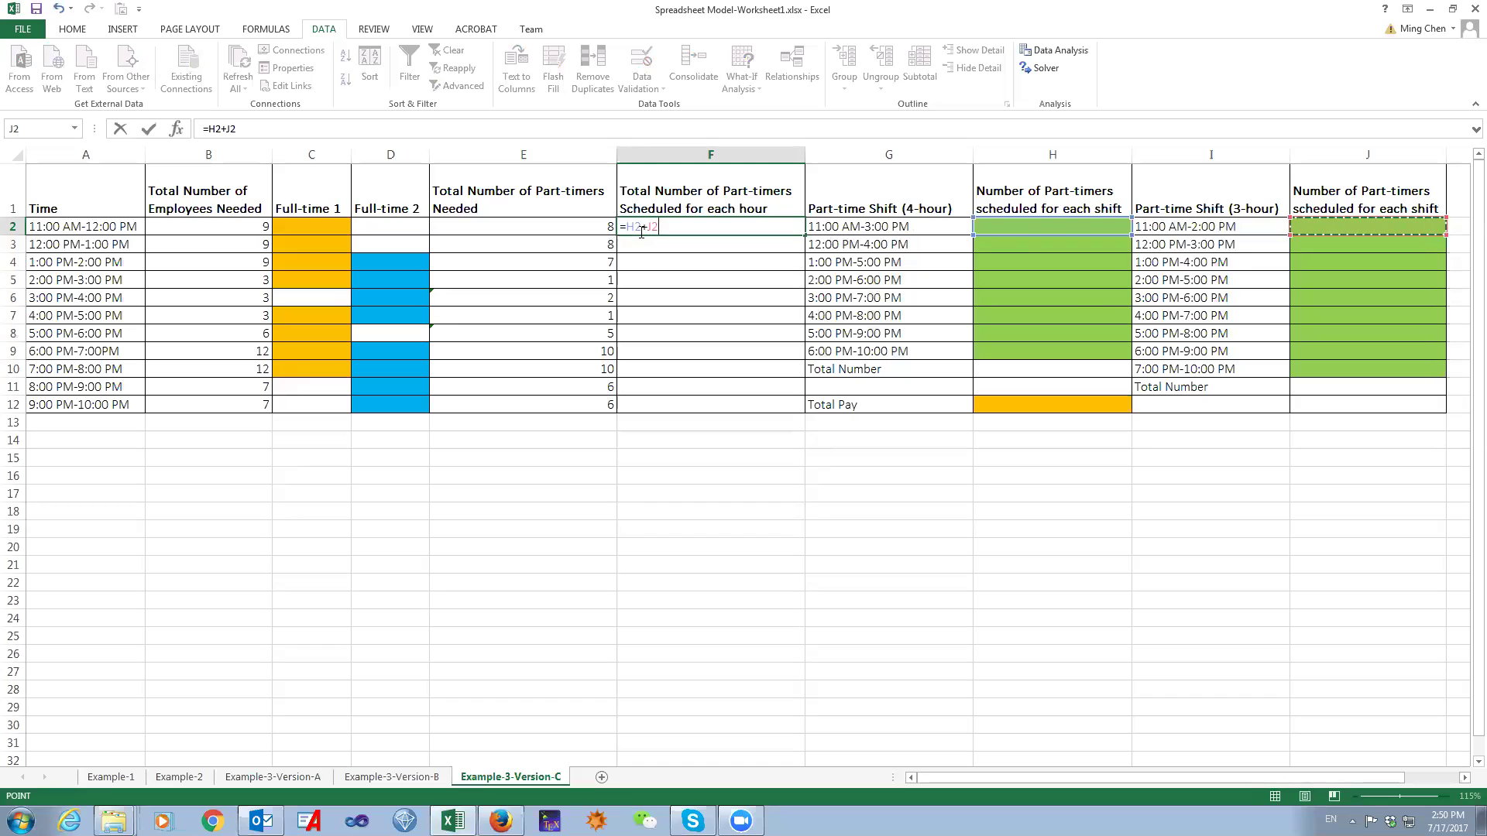
key(Return)
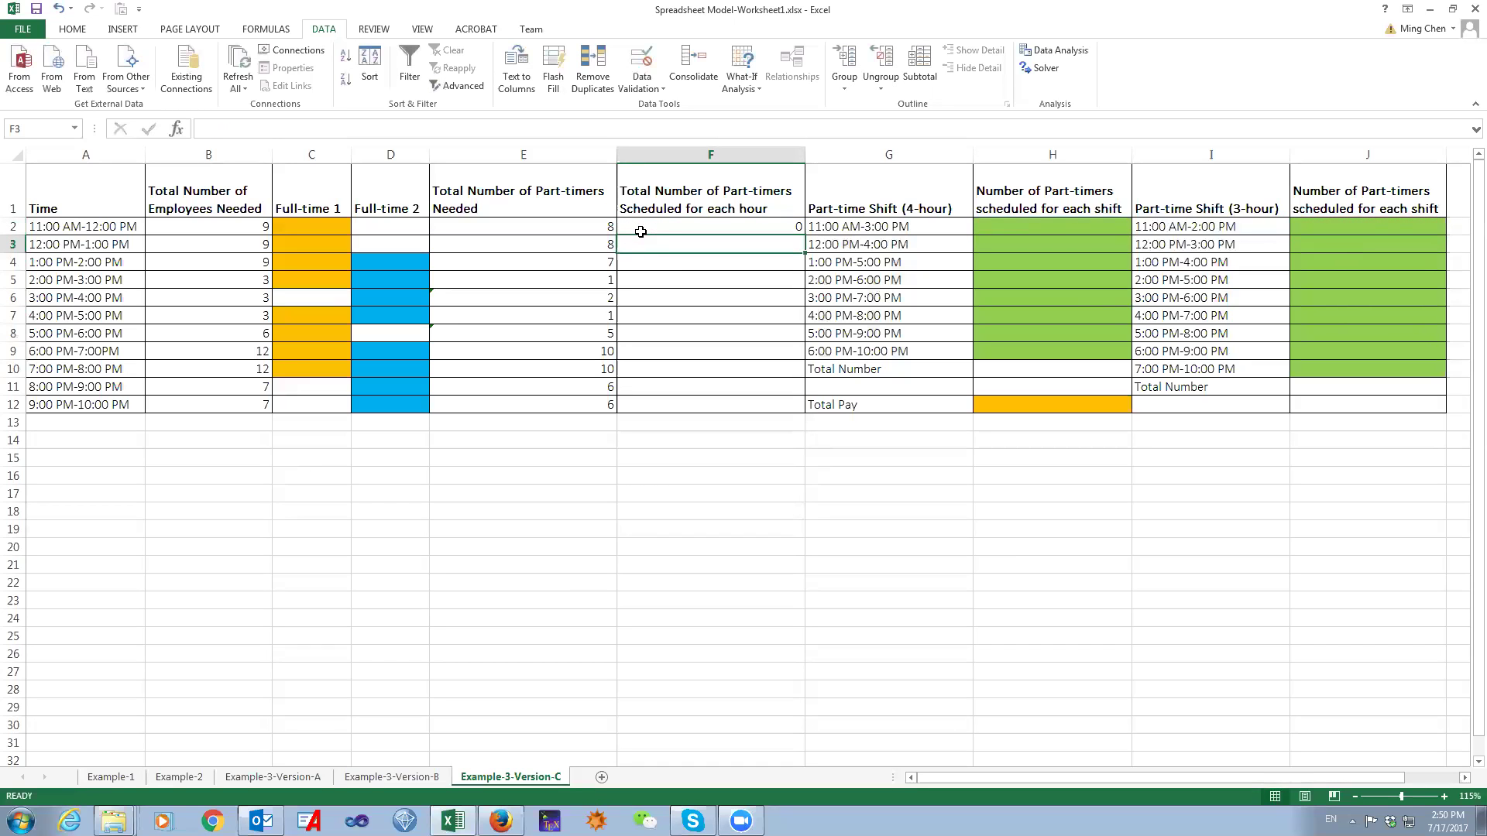
Enter the formula =H2+H3+J2+J3 in F3 for the part-timers scheduled for 12:00 PM-1:00 PM
text(=)
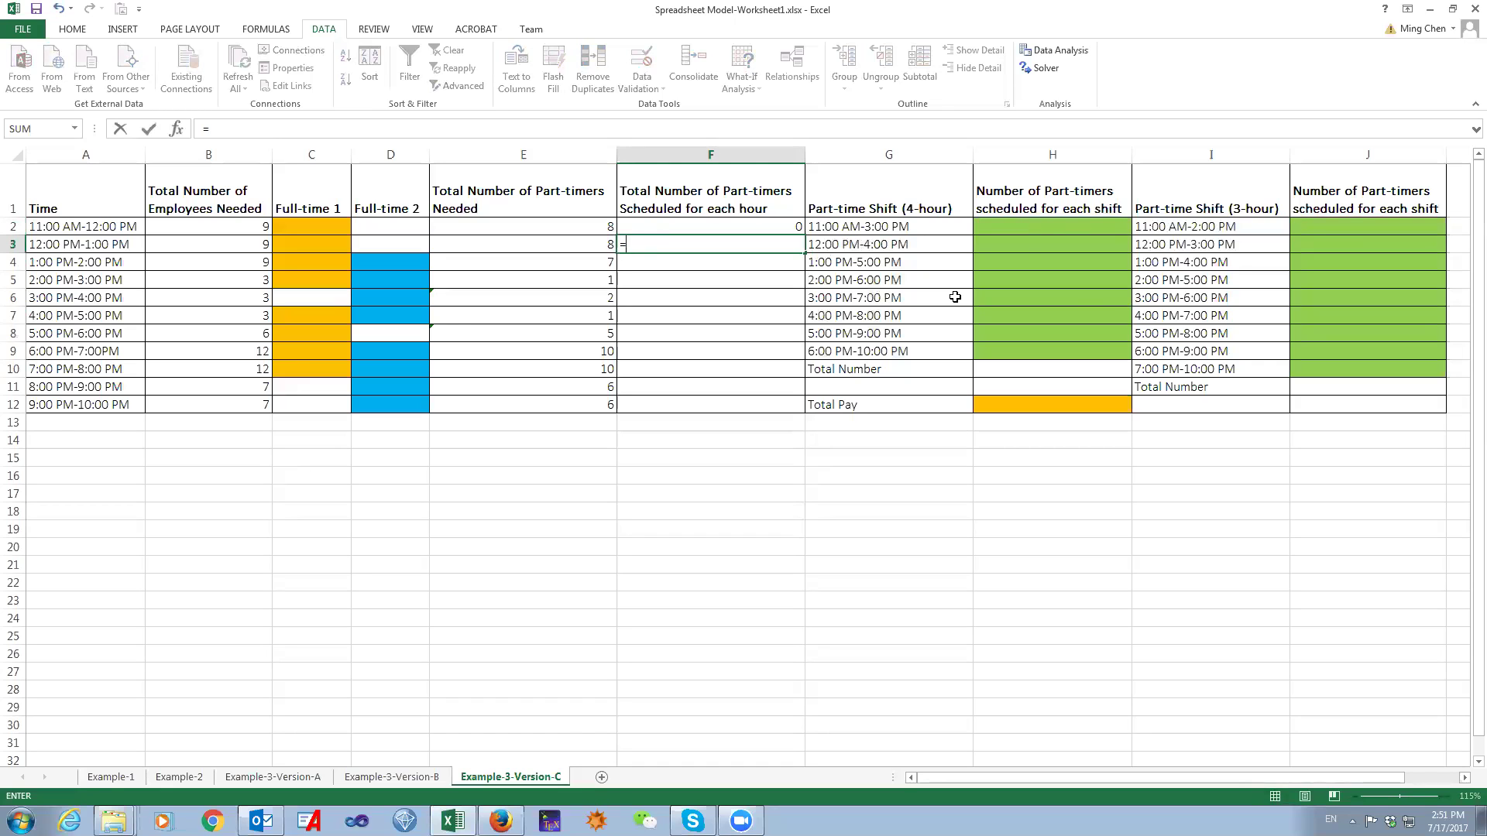
click(1051, 226)
text(+)
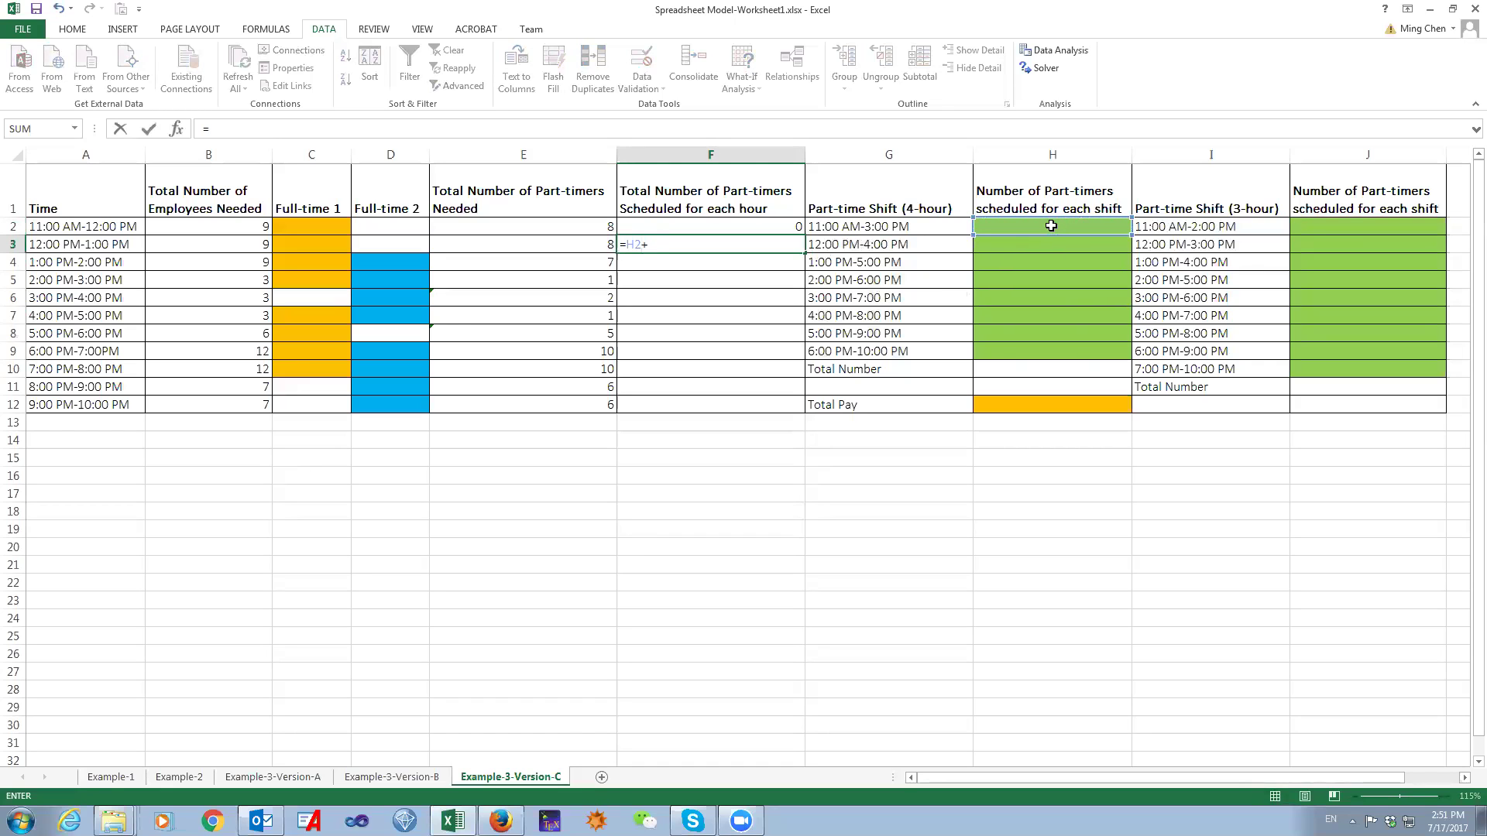
click(1043, 242)
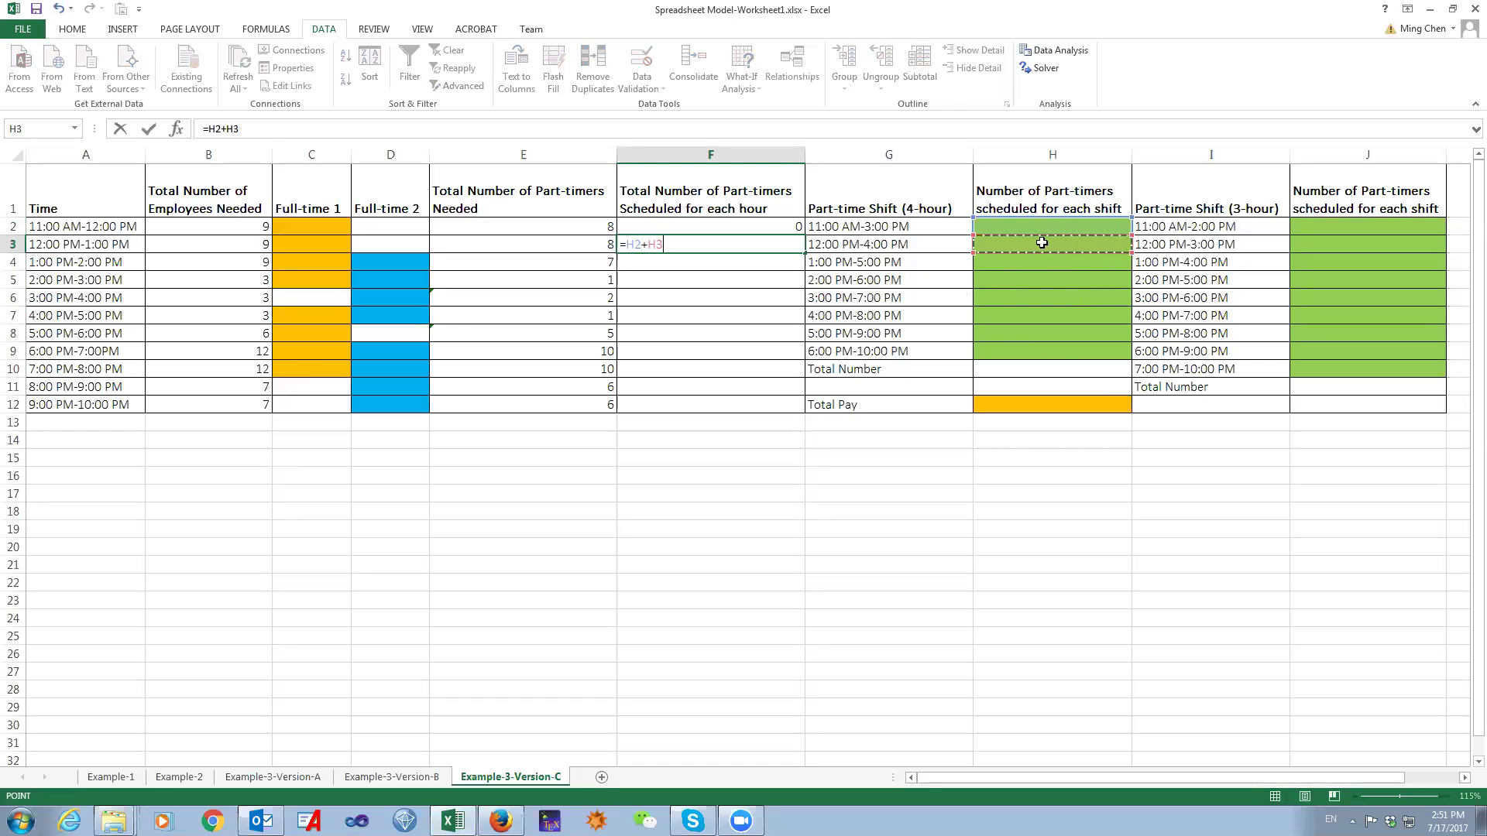
text(+)
click(1309, 227)
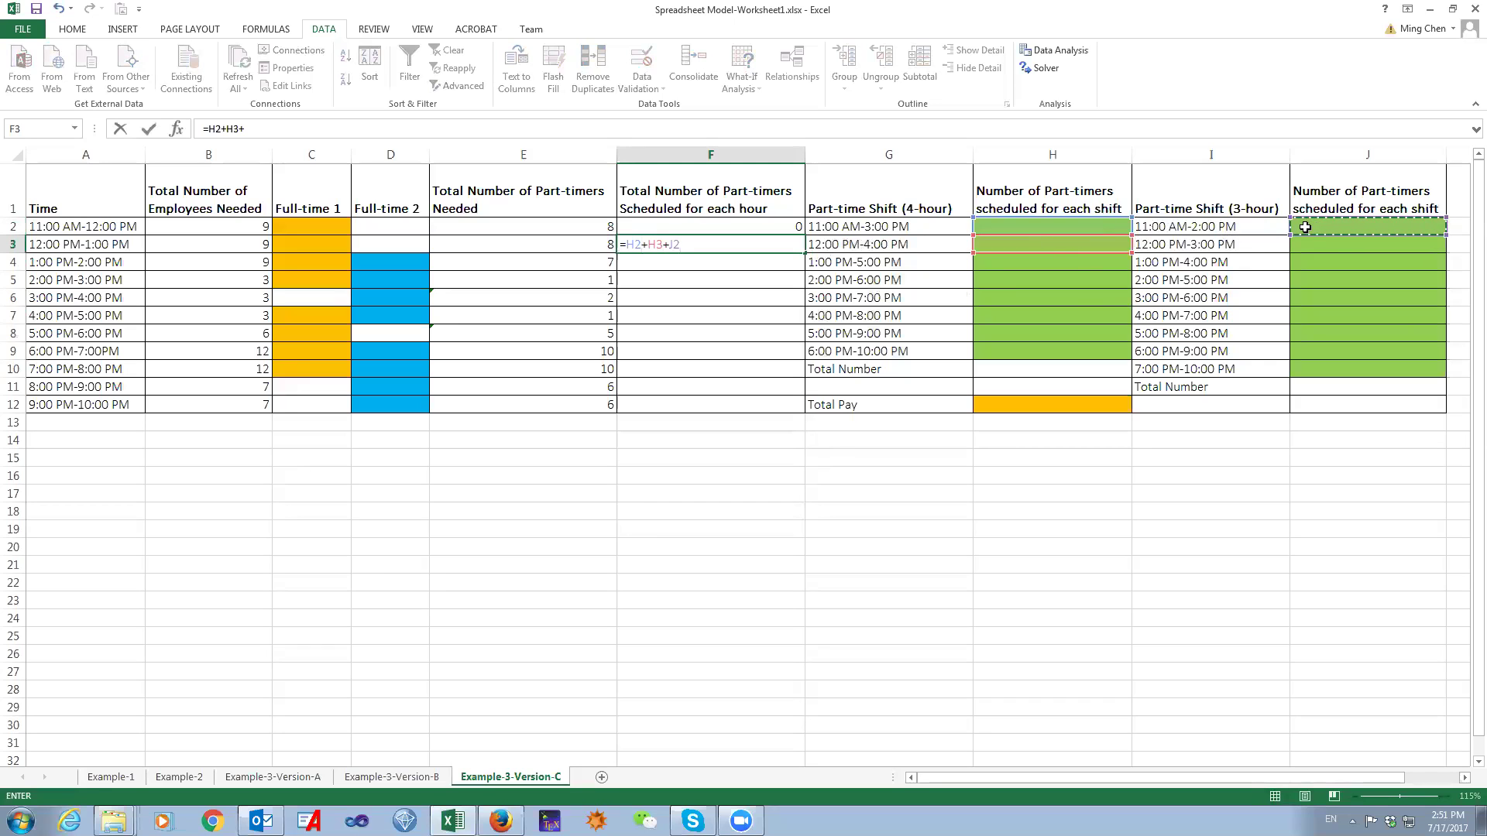
text(+)
click(1306, 245)
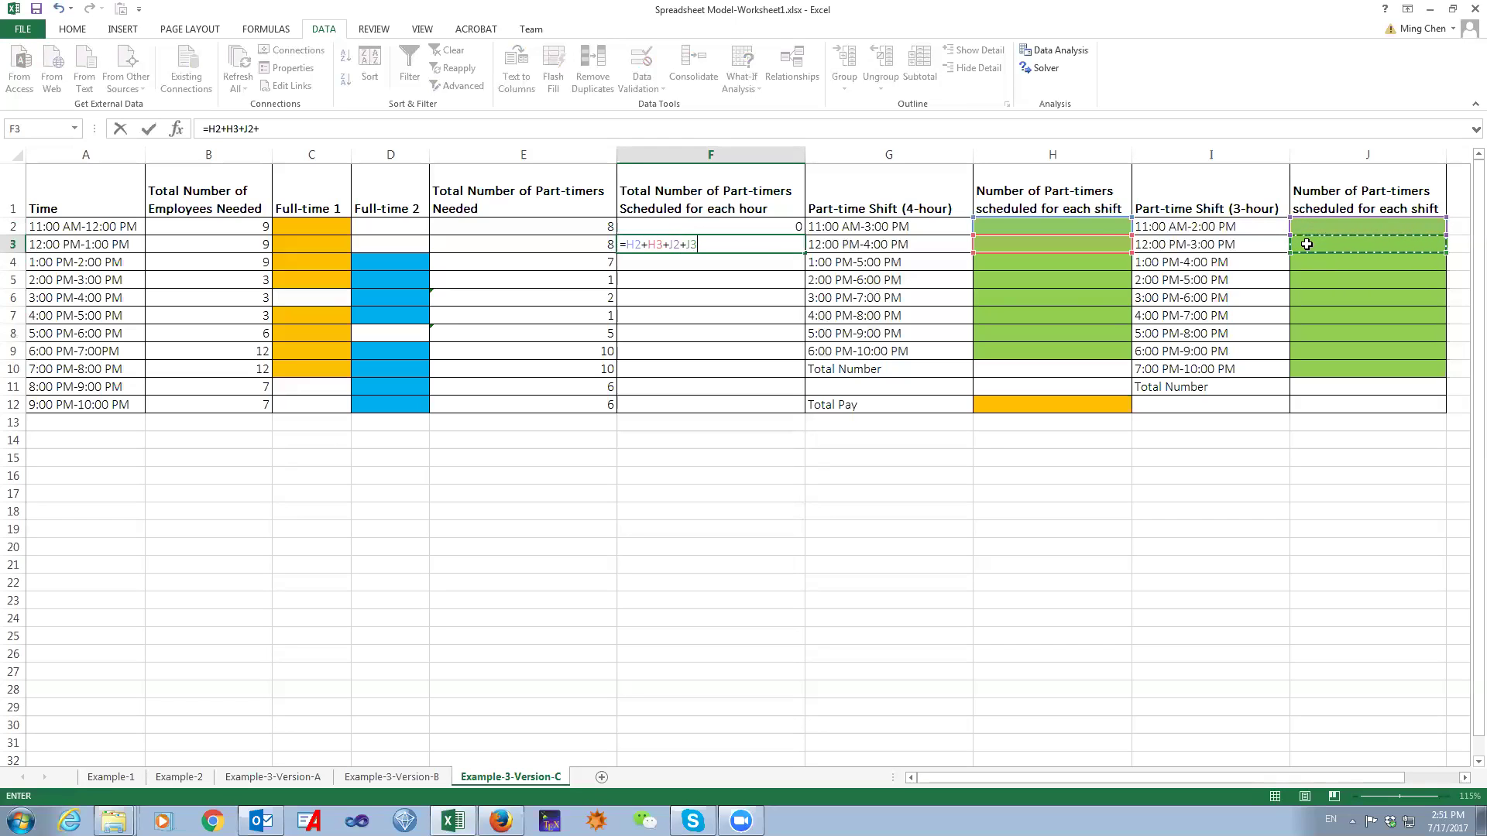
key(Return)
Enter the formula =H2+H3+H4+J2+J3+J4 in F4 for the part-timers scheduled for 1:00 PM-2:00 PM
text(=)
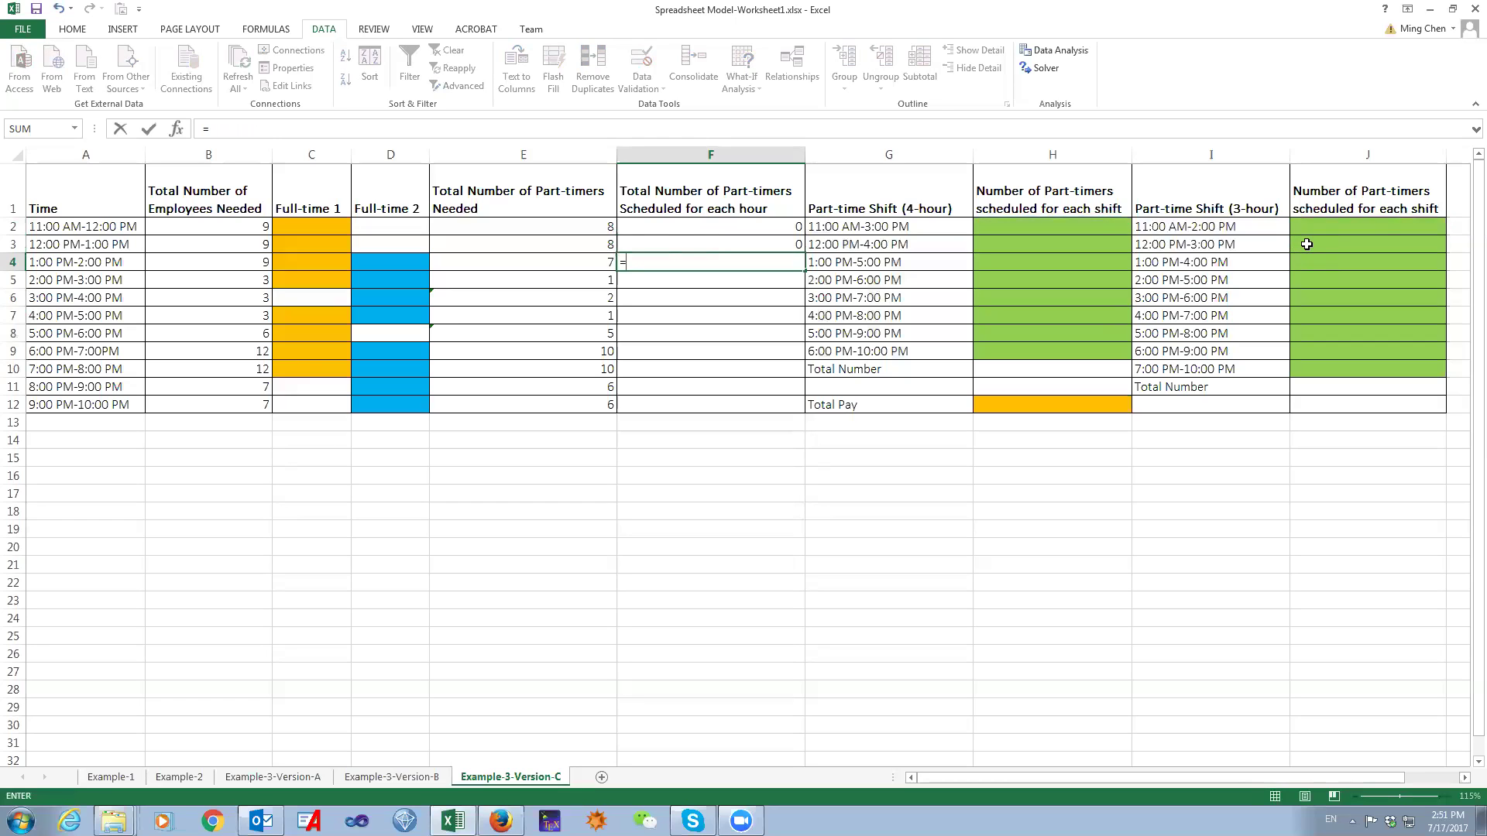
click(1079, 226)
text(+)
click(1066, 245)
text(+)
click(1048, 262)
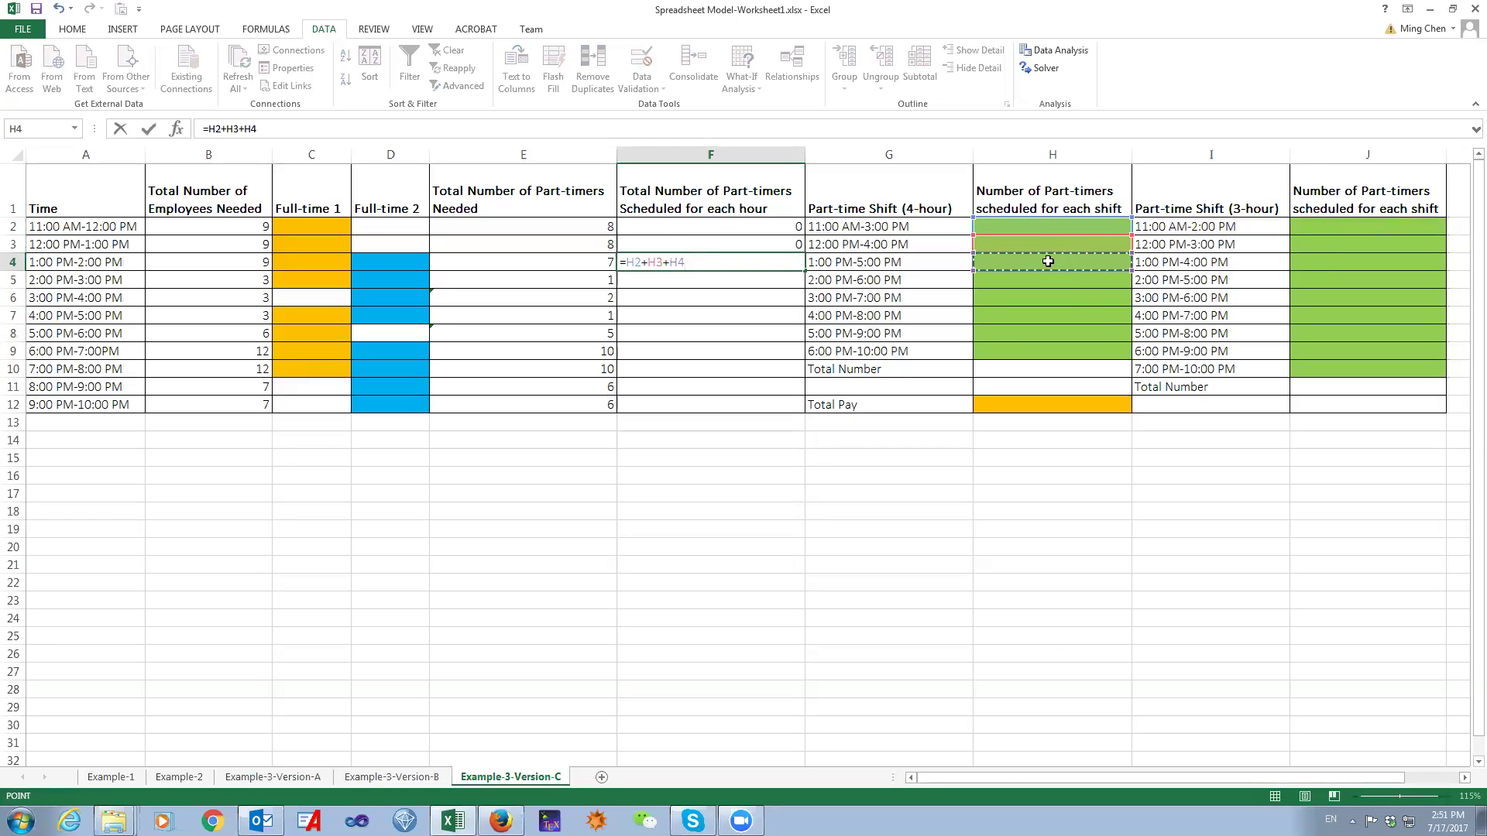
text(+)
click(1333, 226)
text(+)
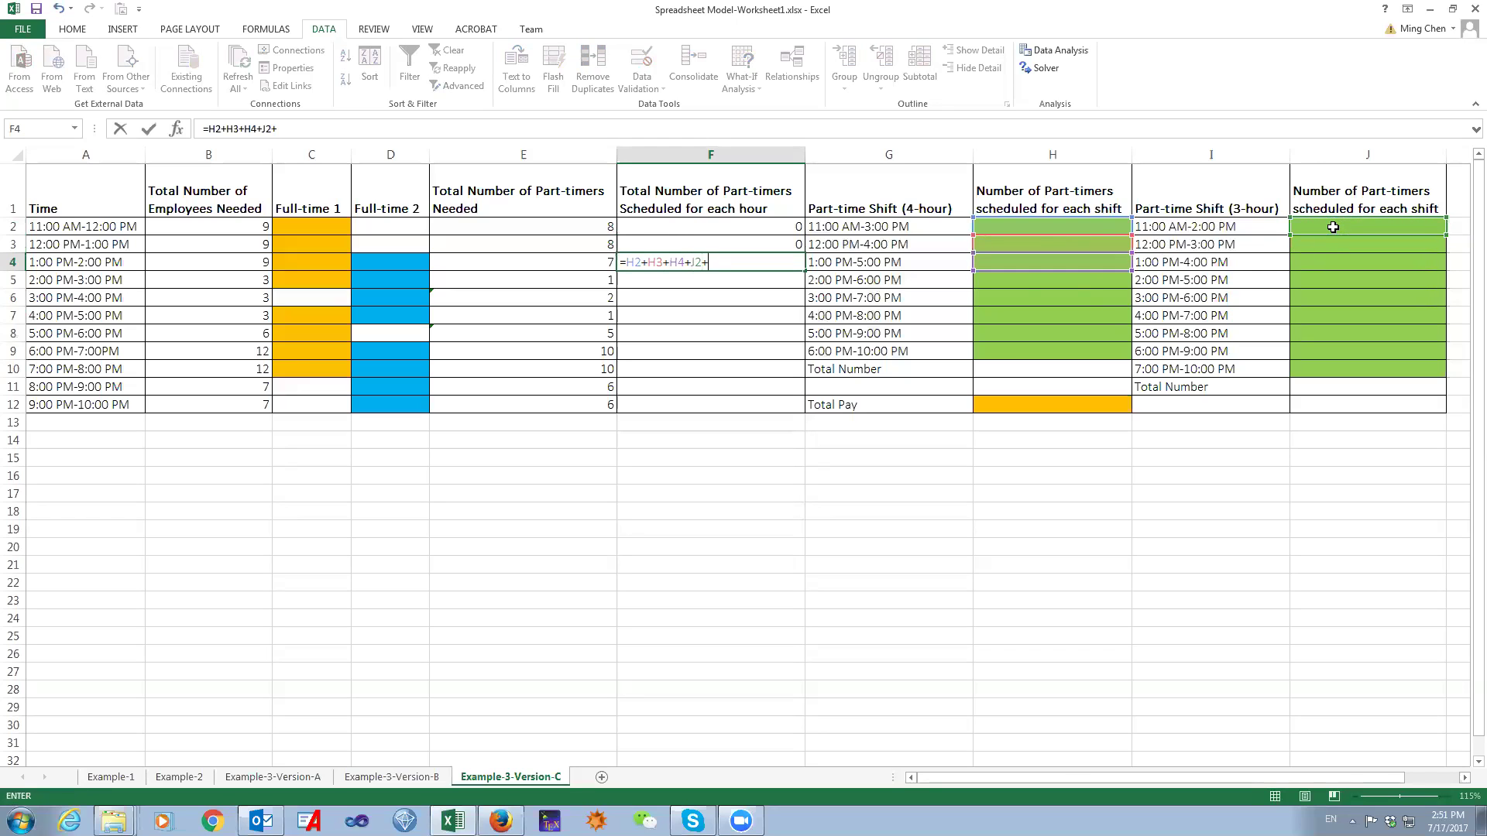
click(1318, 244)
text(+)
click(1311, 264)
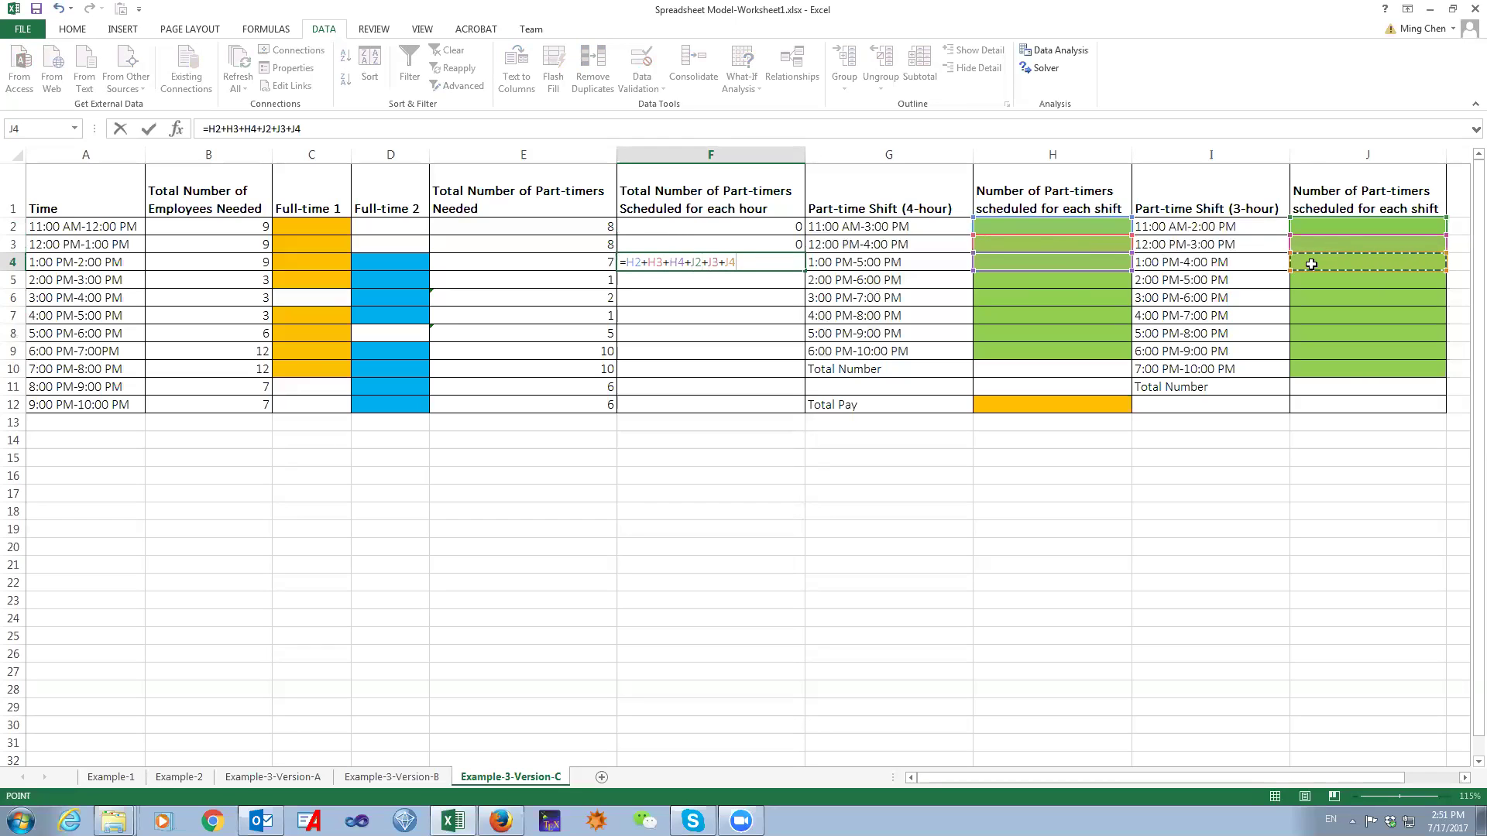
key(Return)
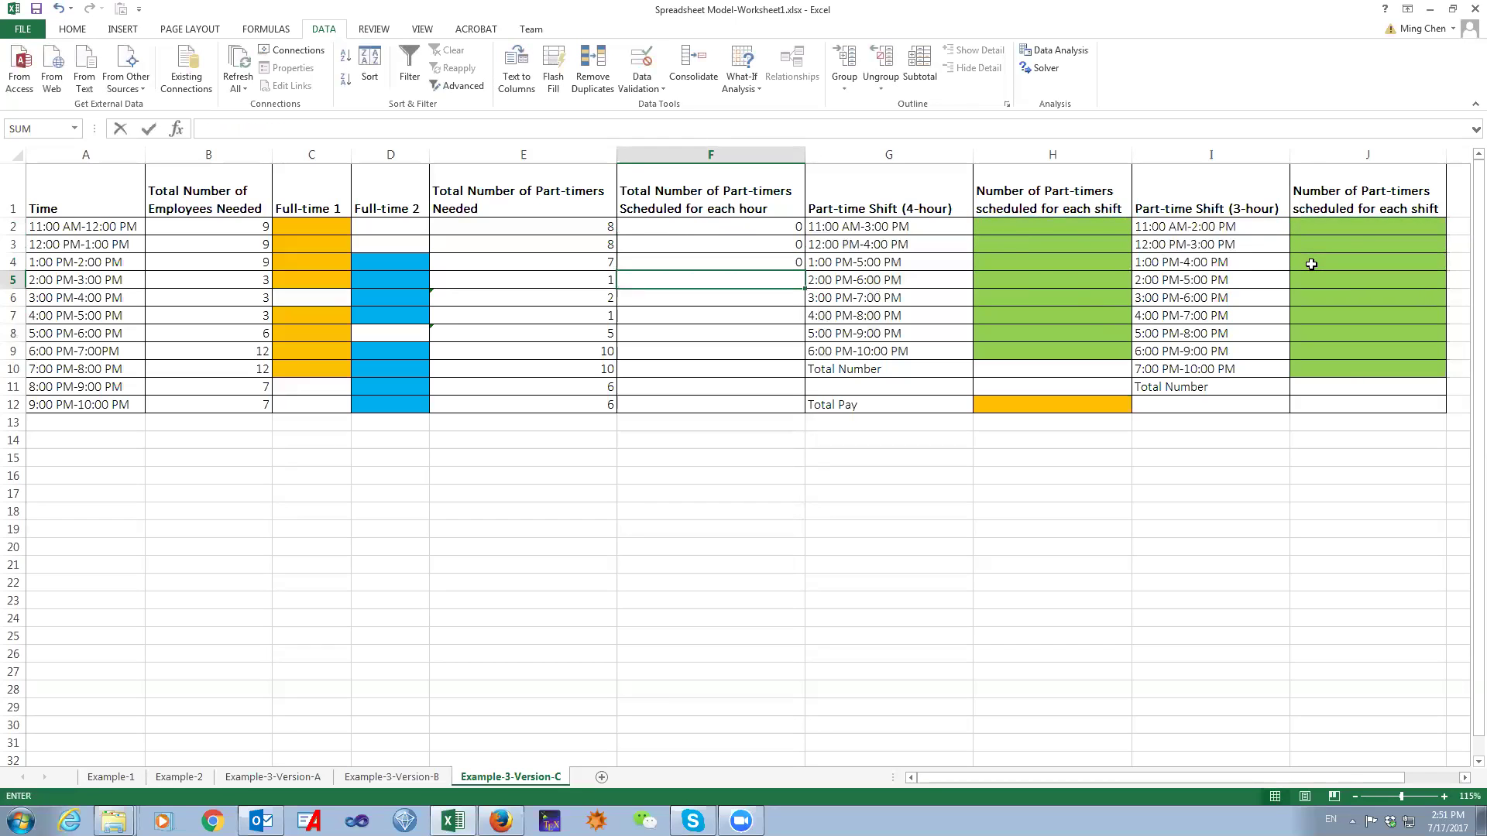
Enter the formula =H2+H3+H4+H5+J3+J4+J5 in F5 for the part-timers scheduled for 2:00 PM-3:00 PM
text(=)
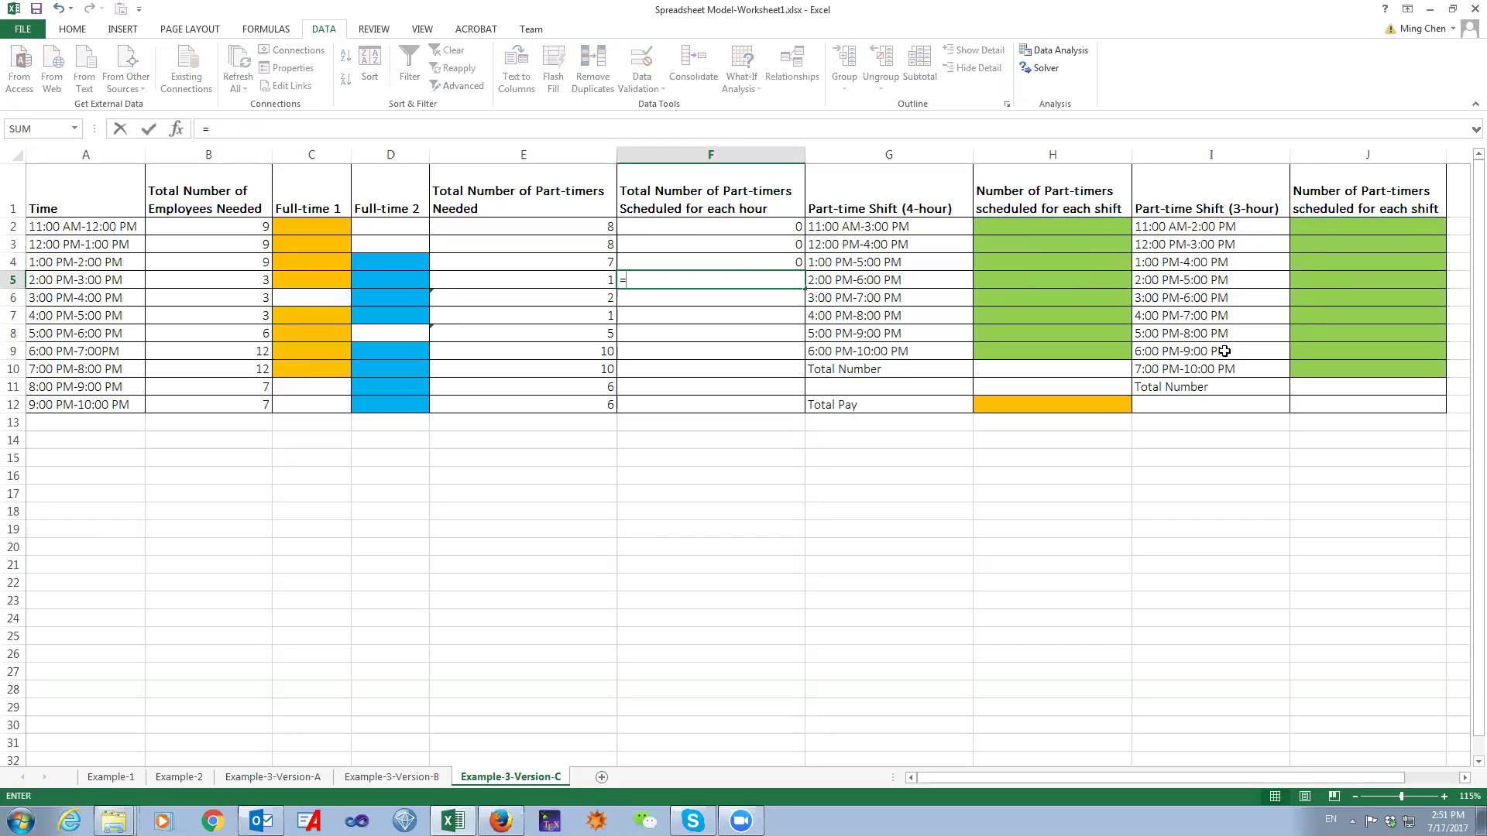
click(1016, 227)
text(+)
click(1018, 244)
text(+)
click(1015, 262)
text(+)
click(1013, 280)
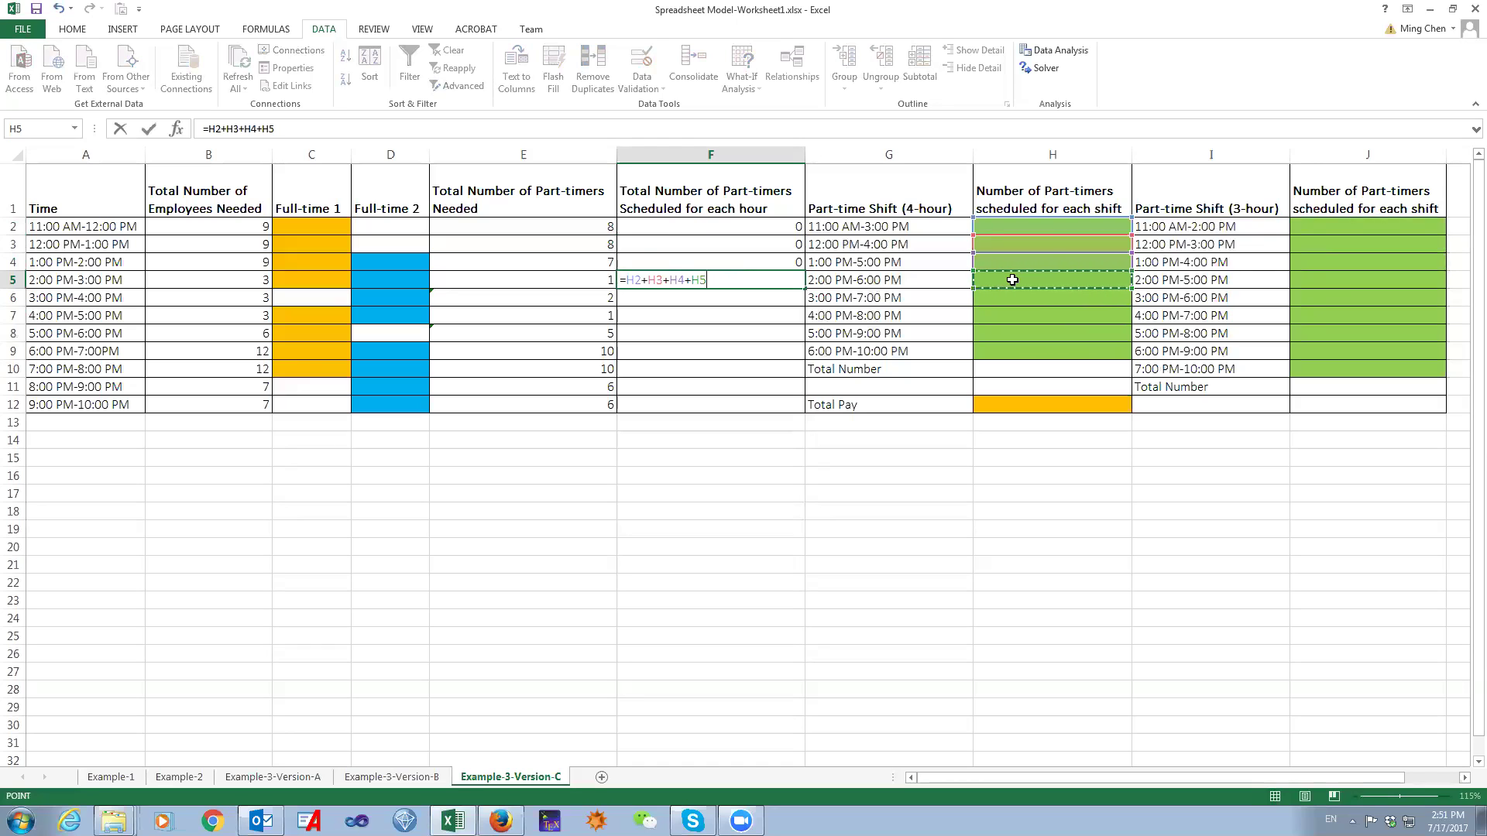
text(+)
click(1327, 242)
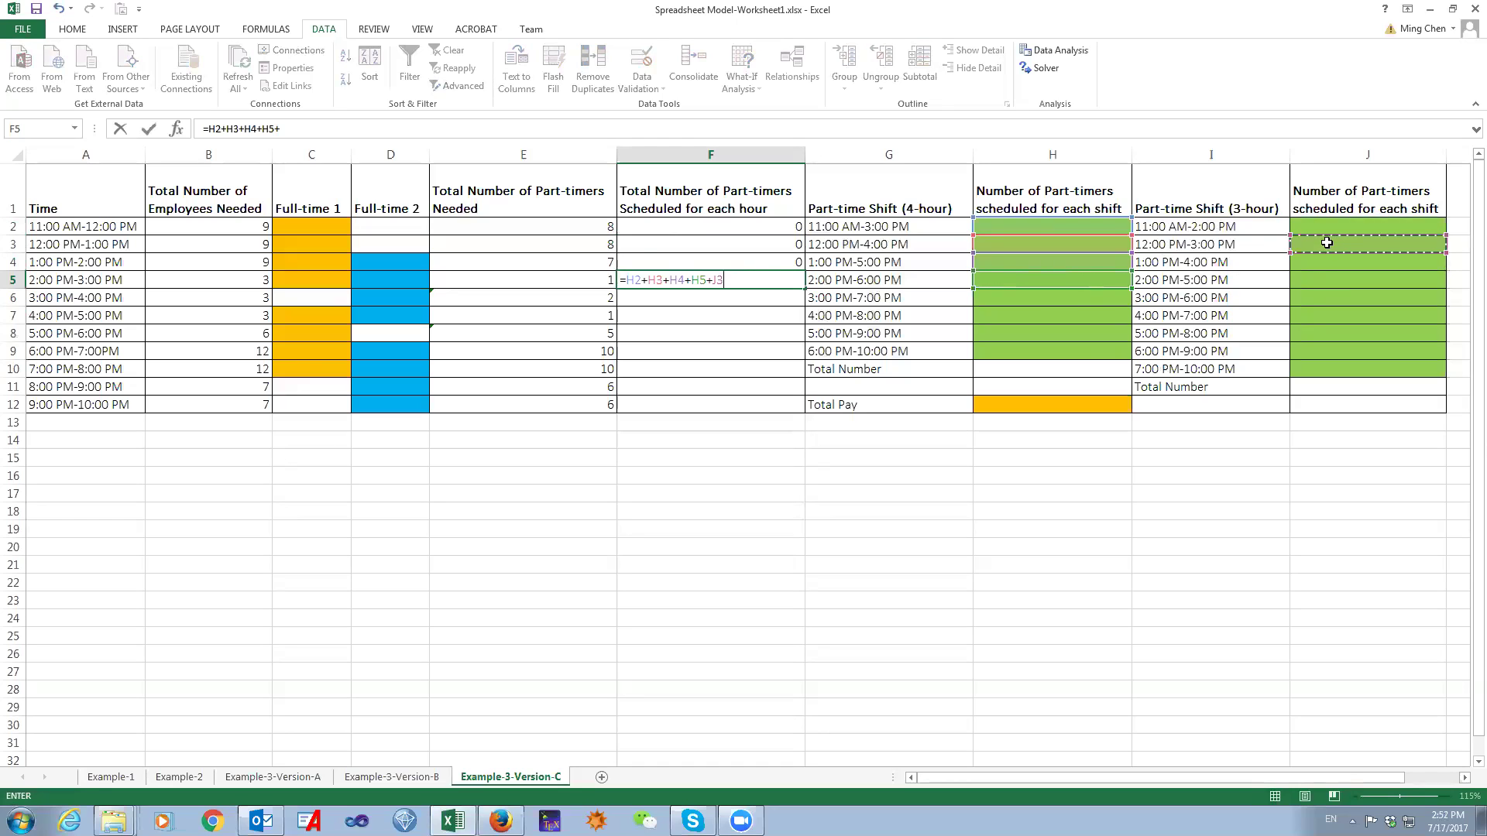
text(+)
click(1316, 263)
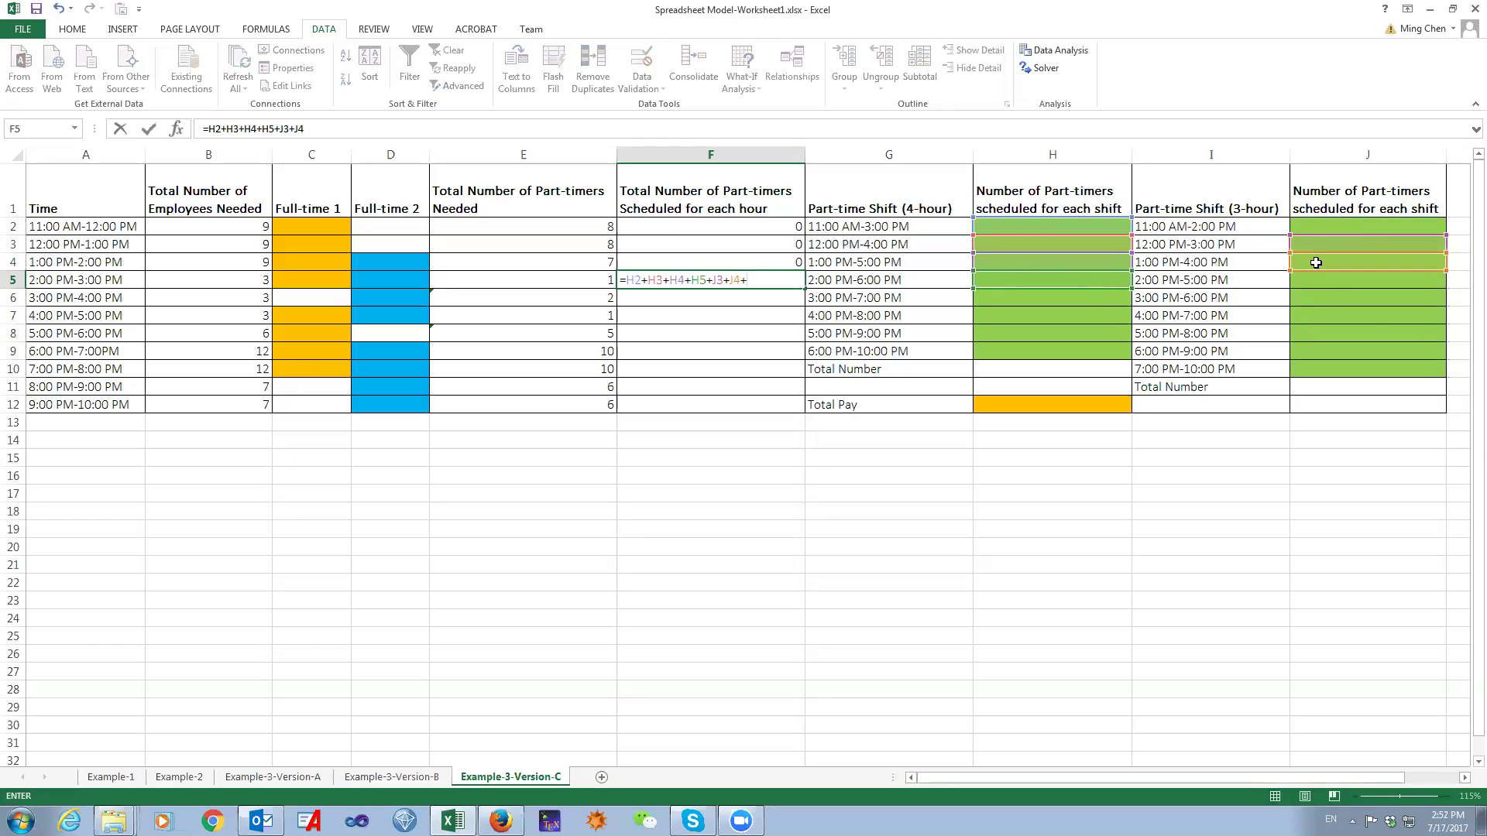
click(1320, 279)
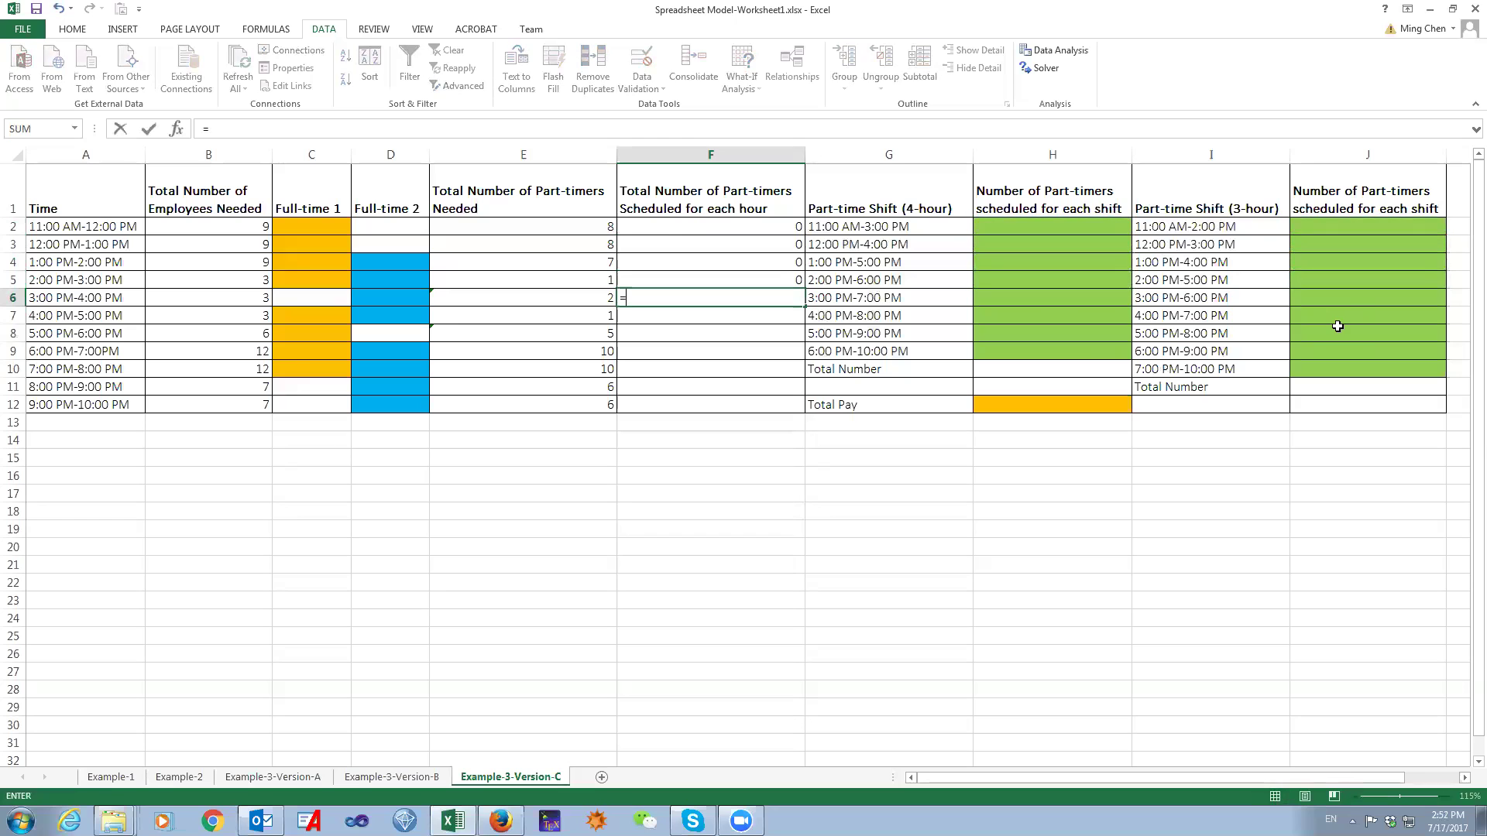
Enter the formula =H3+H4+H5+H6+J4+J5+J6 in F6 for the part-timers scheduled for 3:00 PM-4:00 PM
click(1062, 243)
text(+)
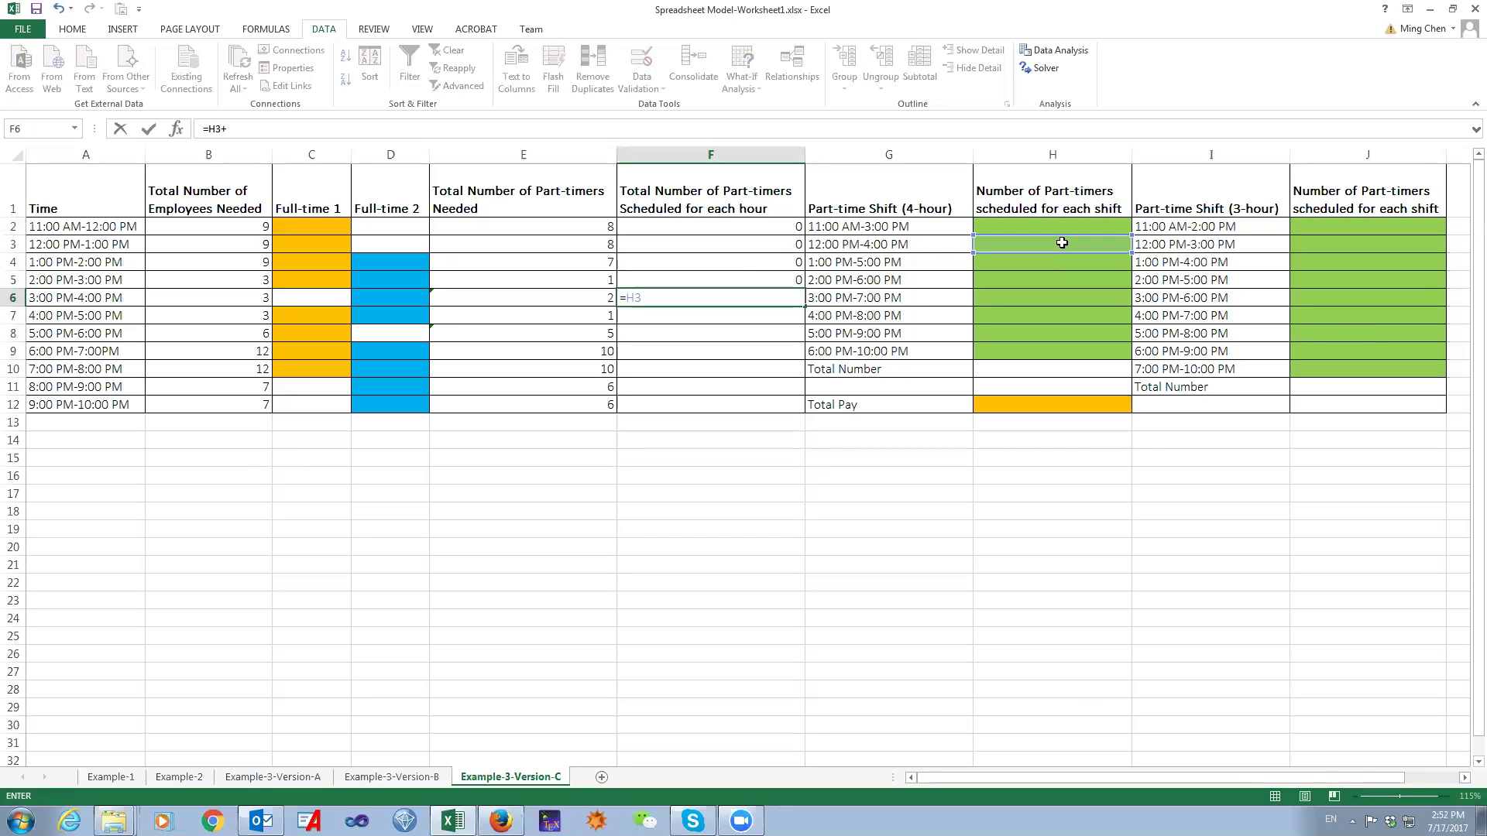
click(1036, 262)
text(+)
click(1031, 278)
text(+)
click(1024, 298)
text(+)
click(1327, 263)
text(+)
click(1317, 277)
text(+)
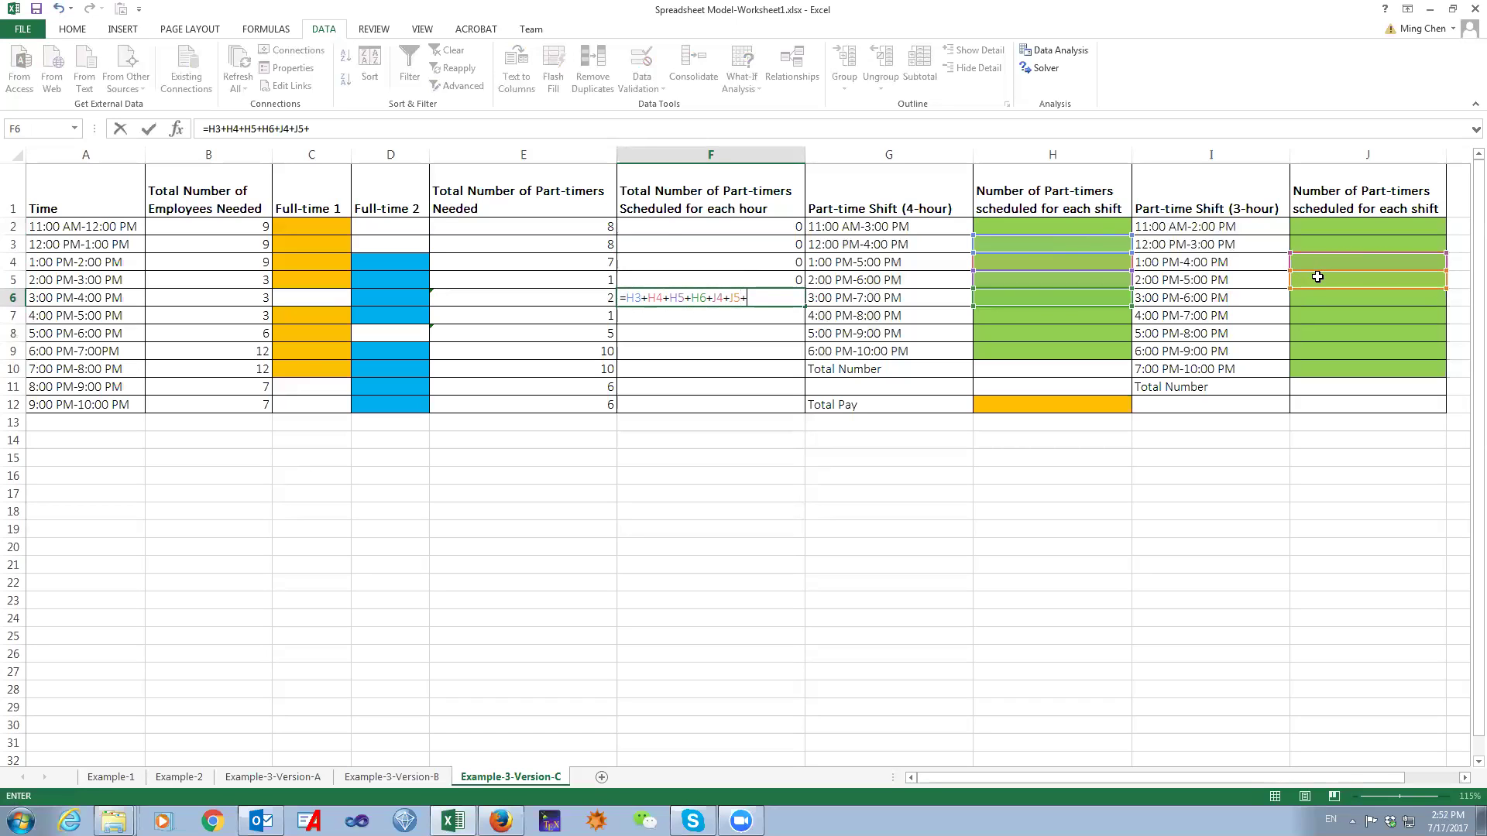
click(1312, 298)
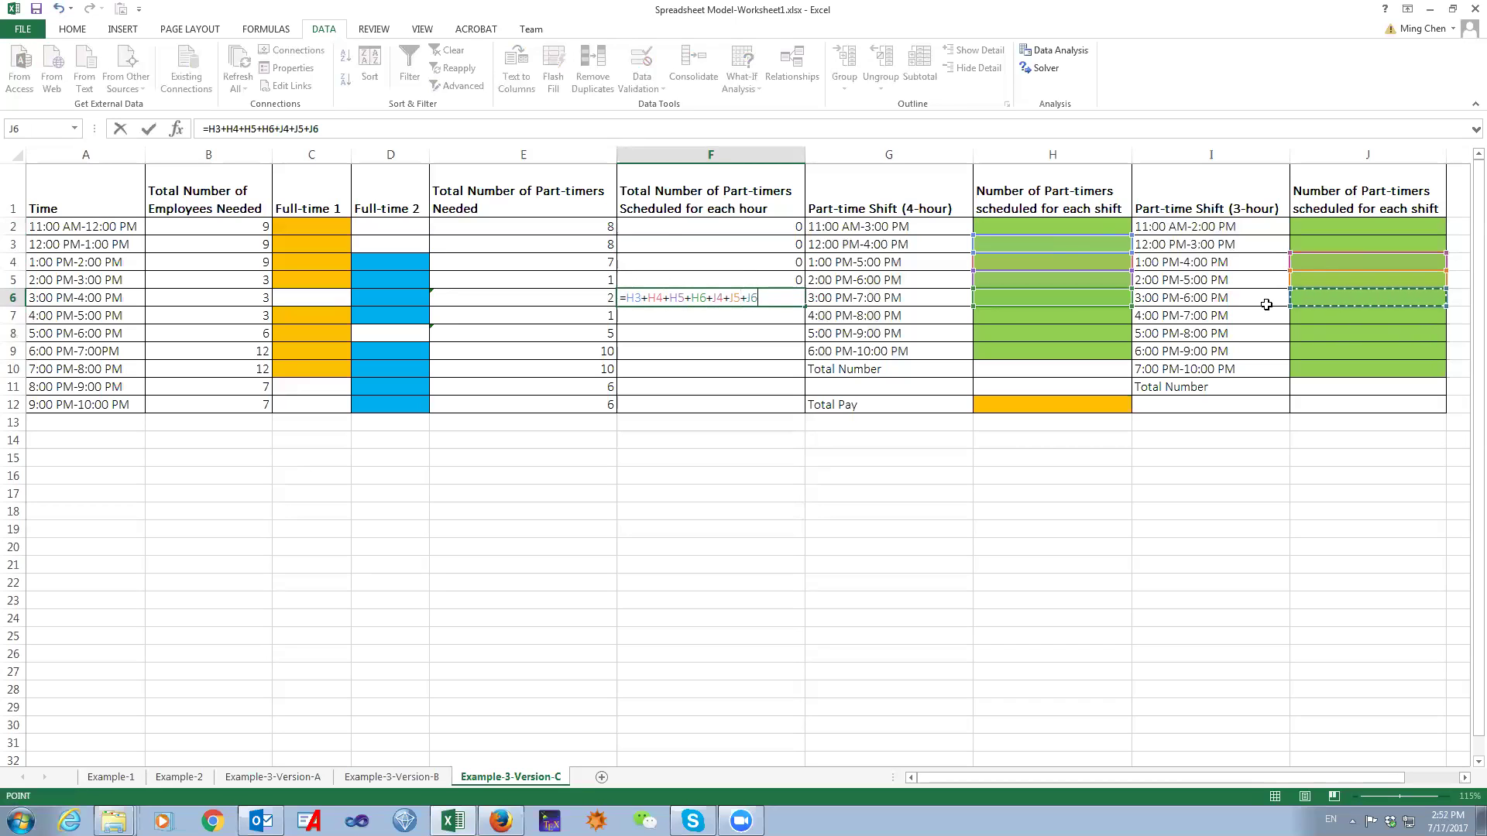
key(Return)
Enter the formula =H4+H5+H6+H7+J5+J6+J7 in F7 for the part-timers scheduled for 4:00 PM-5:00 PM
text(=)
click(1050, 264)
text(+)
click(1038, 283)
text(+)
click(1027, 302)
text(+)
click(1023, 313)
text(+)
click(1332, 279)
text(+)
click(1319, 295)
text(+)
click(1313, 312)
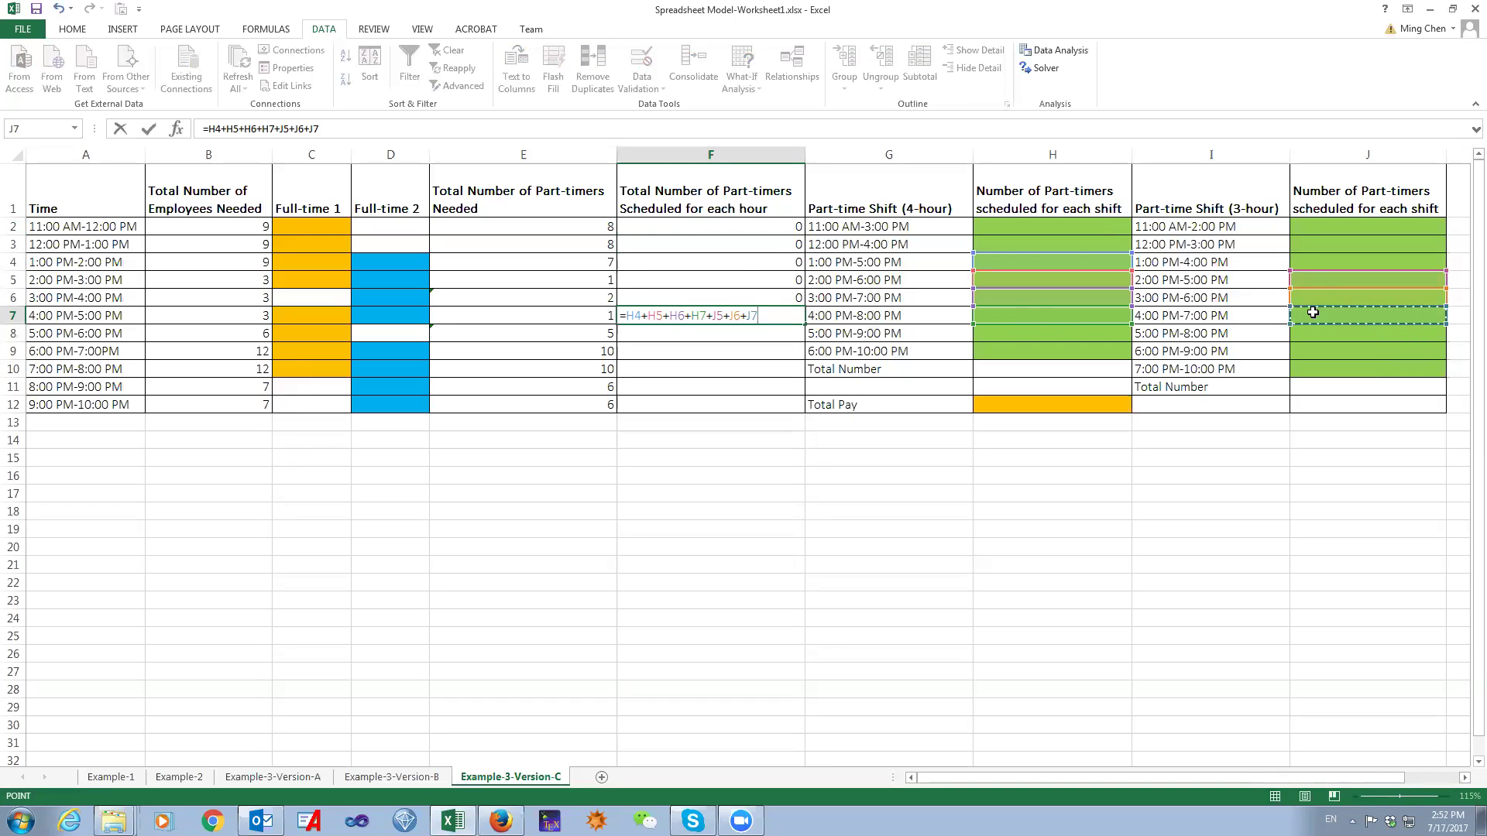
key(Return)
Enter the formula =H5+H6+H7+H8+J6+J7+J8 in F8 for the part-timers scheduled for 5:00 PM-6:00 PM
text(=)
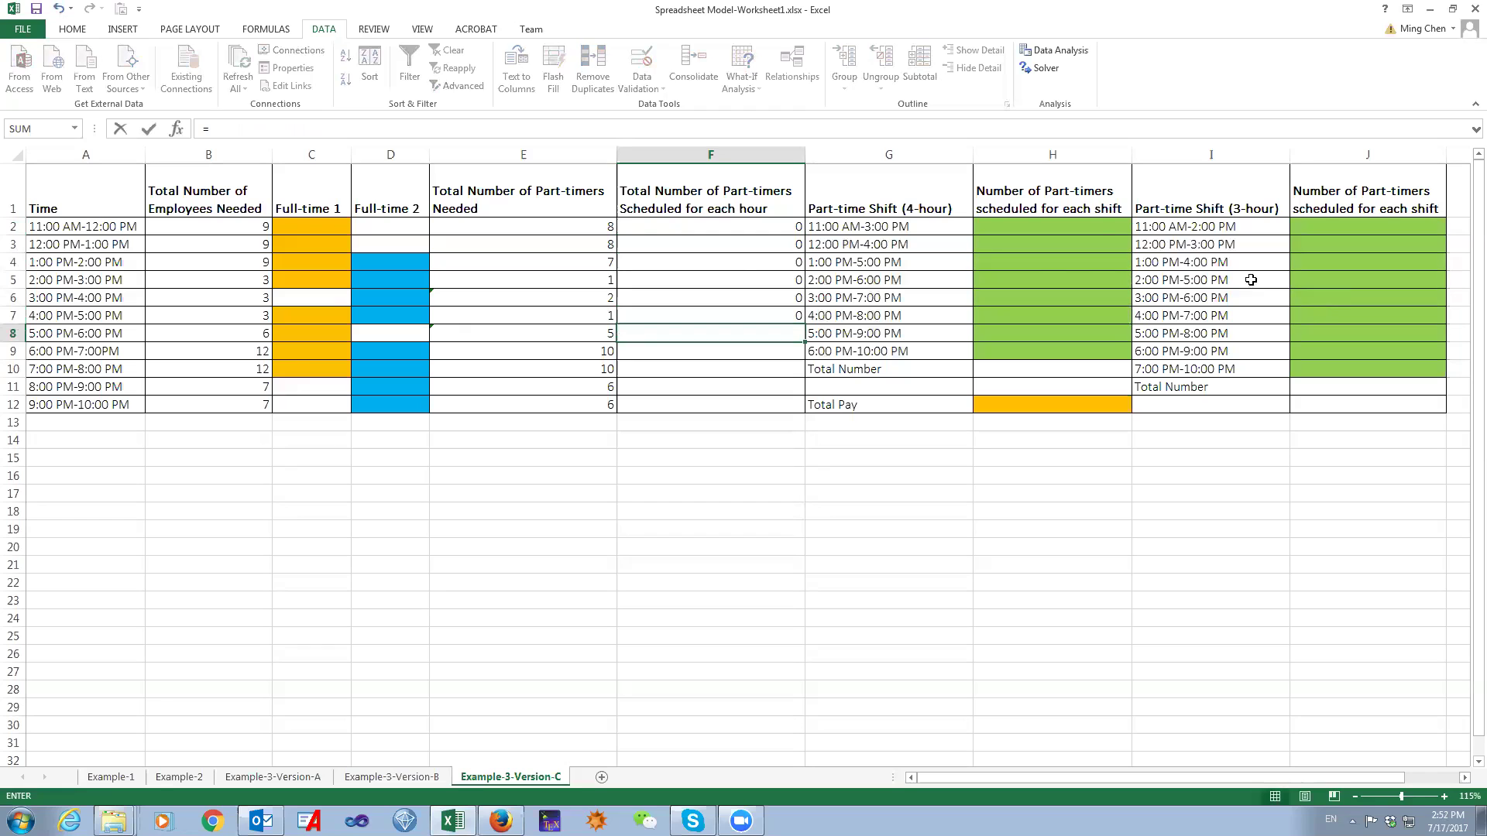
click(1036, 280)
text(+)
click(1020, 300)
text(+)
click(1003, 316)
text(+)
click(988, 330)
text(+)
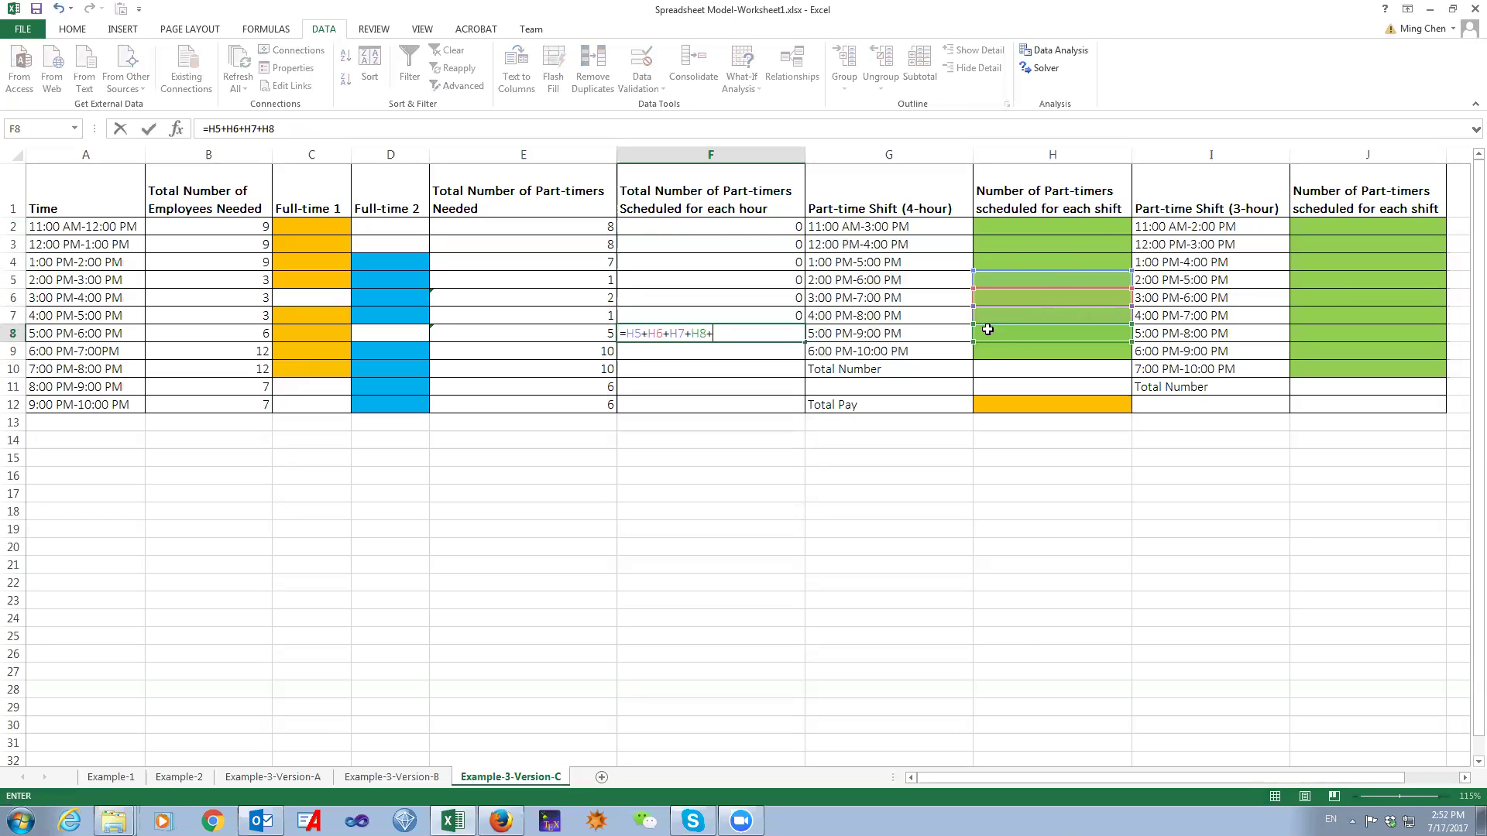
click(1336, 298)
text(+)
click(1313, 313)
text(+)
click(1308, 332)
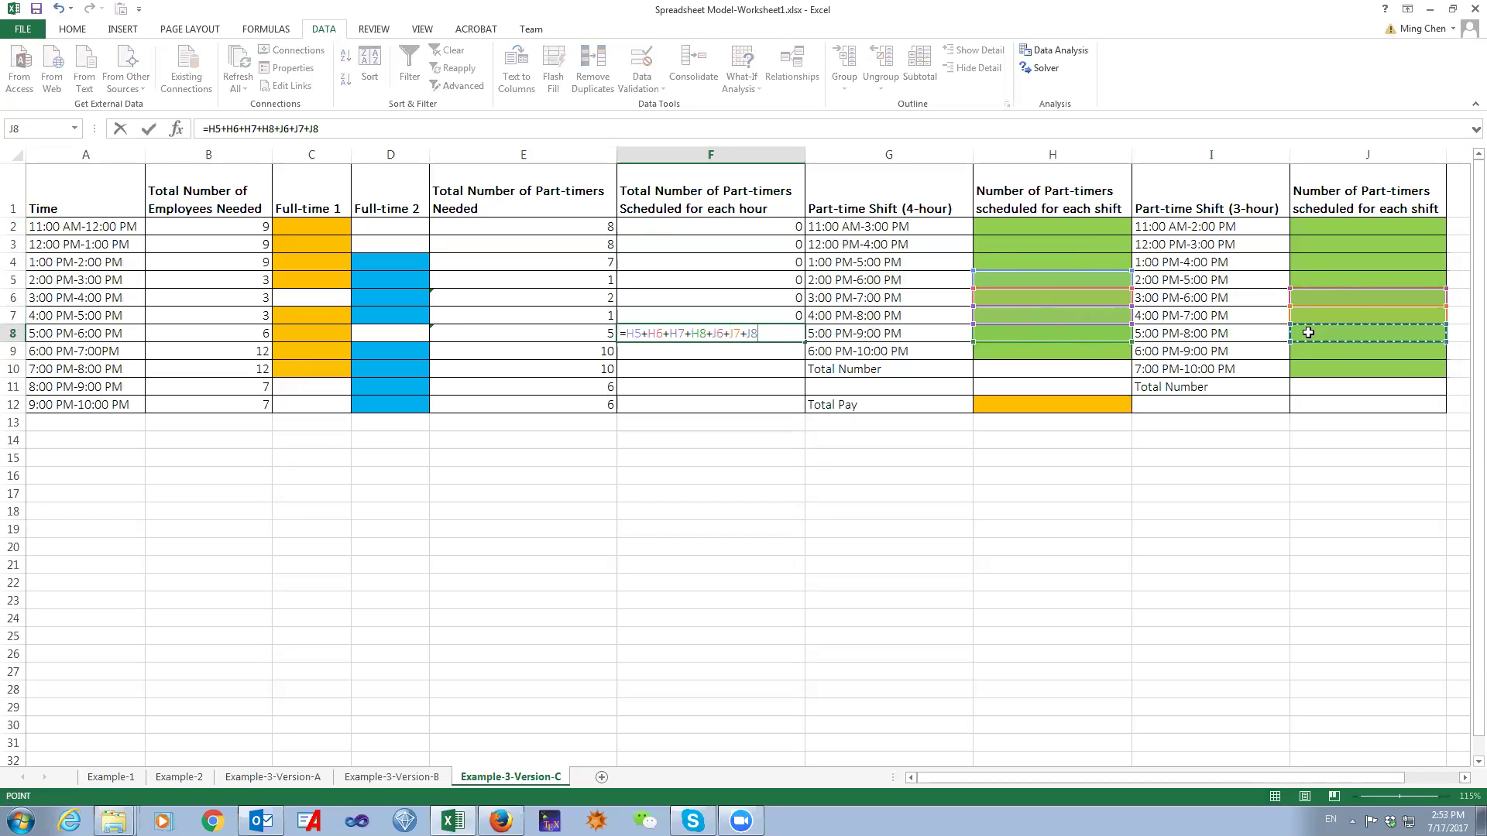
key(Return)
Enter the formula =H6+H7+H8+H9+J7+J8+J9 in F9 for the part-timers scheduled for 6:00 PM-7:00 PM
text(=)
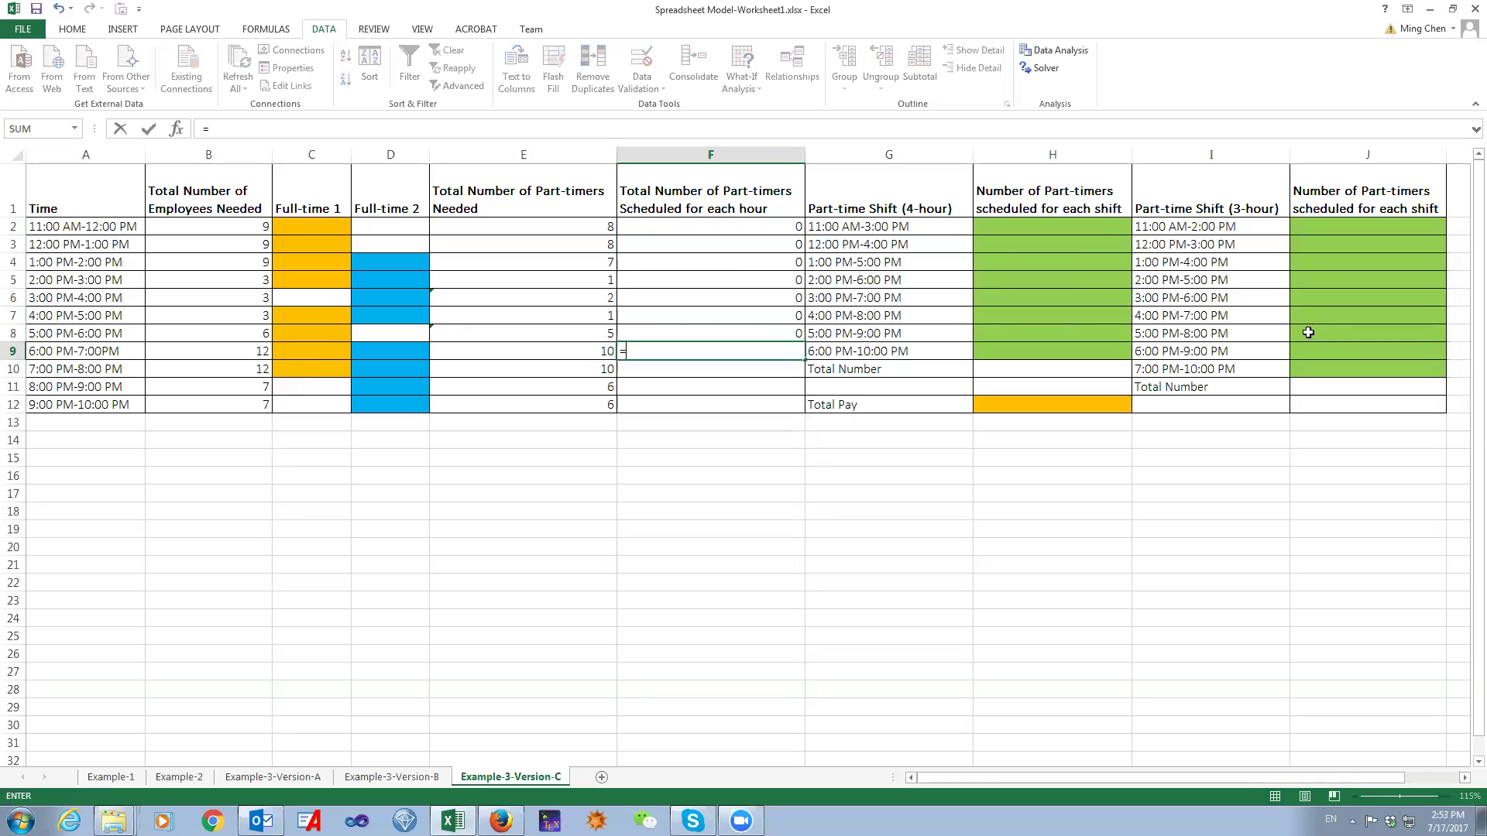
click(1039, 301)
text(+)
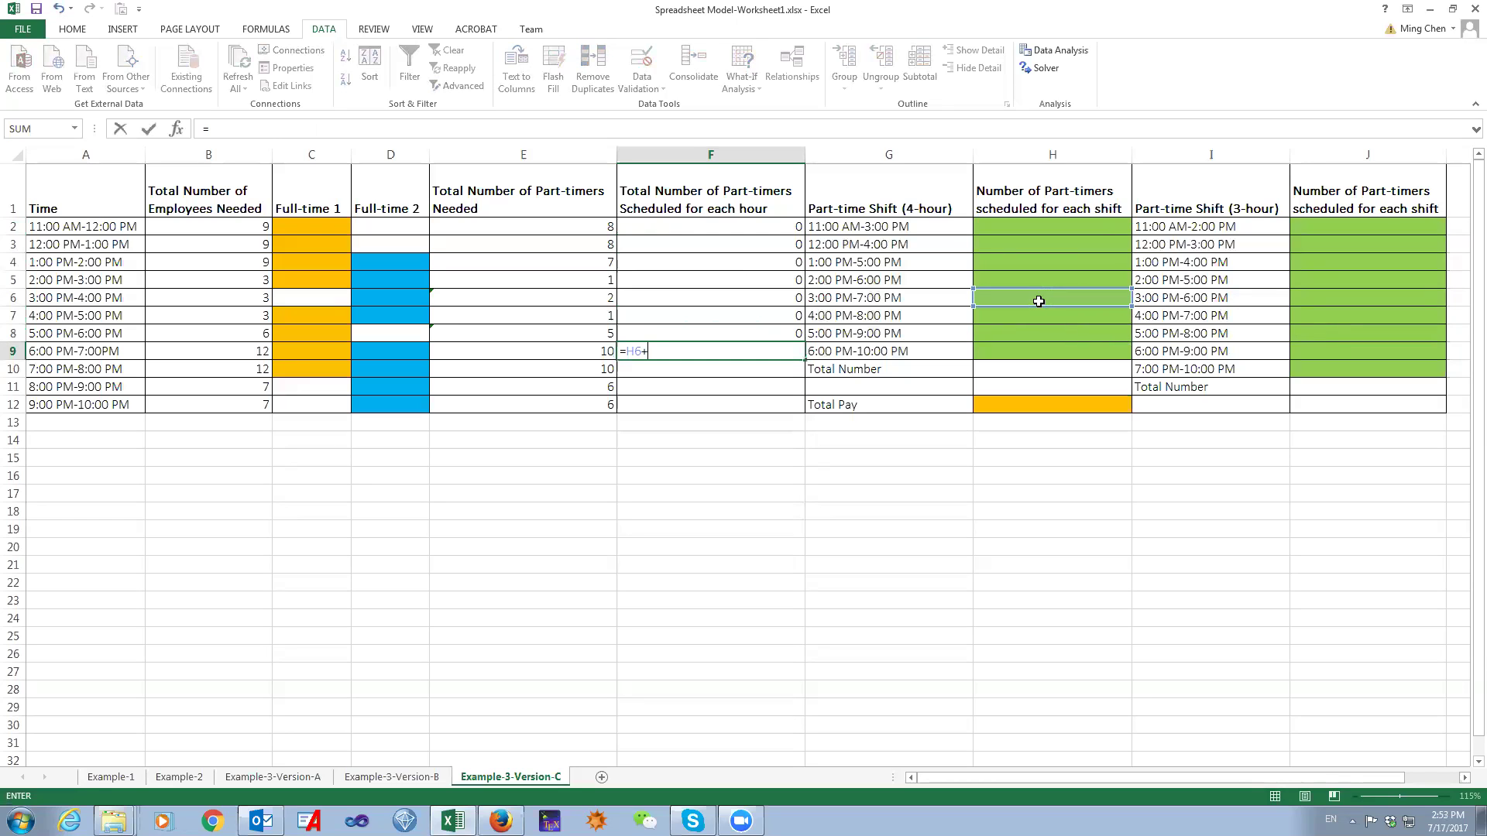
click(1027, 316)
text(+)
click(1022, 331)
text(+)
click(1017, 351)
text(+)
click(1314, 317)
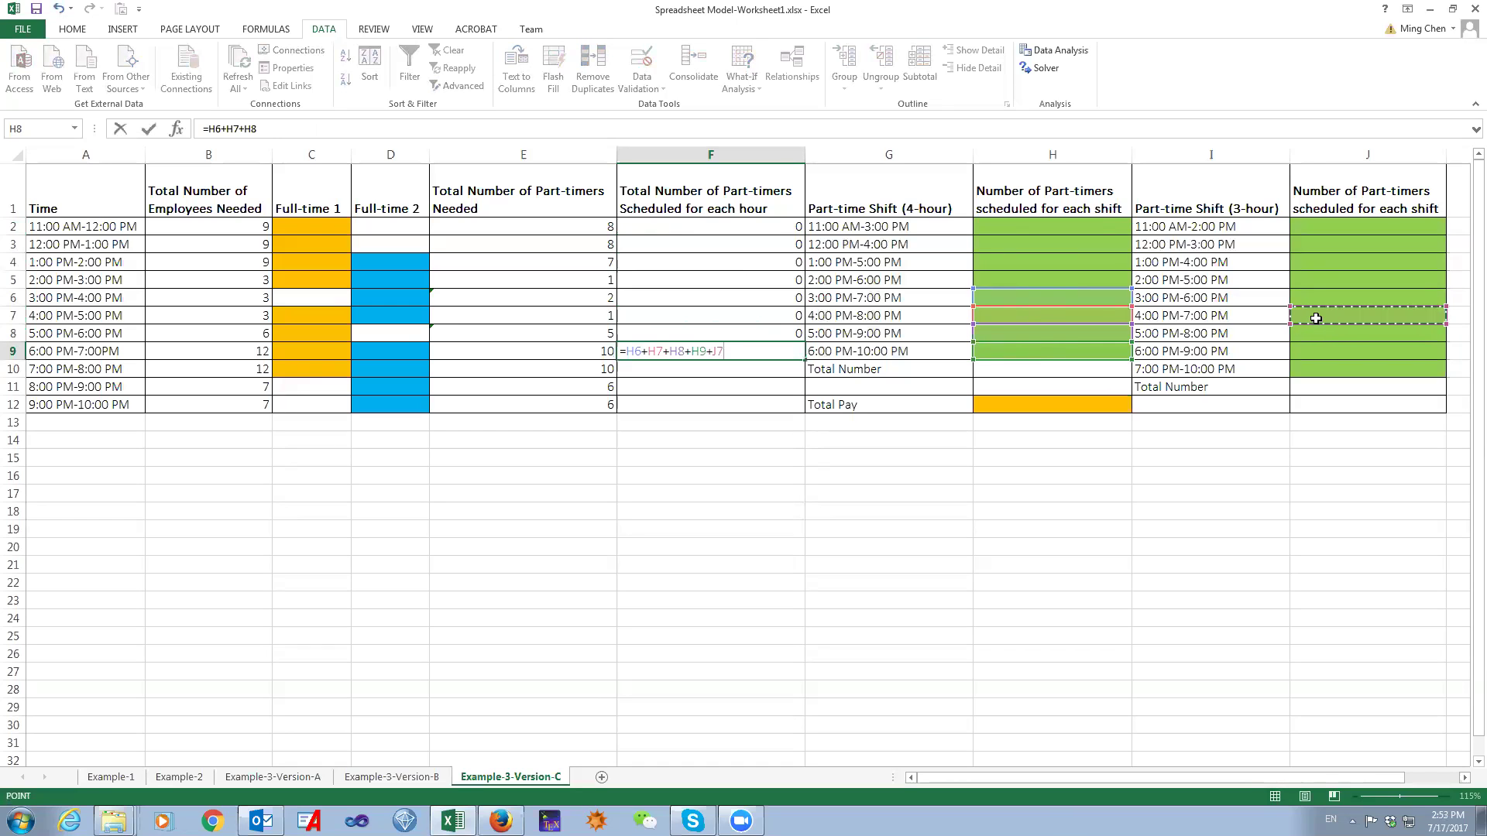
text(+)
click(1310, 331)
text(+)
click(1306, 348)
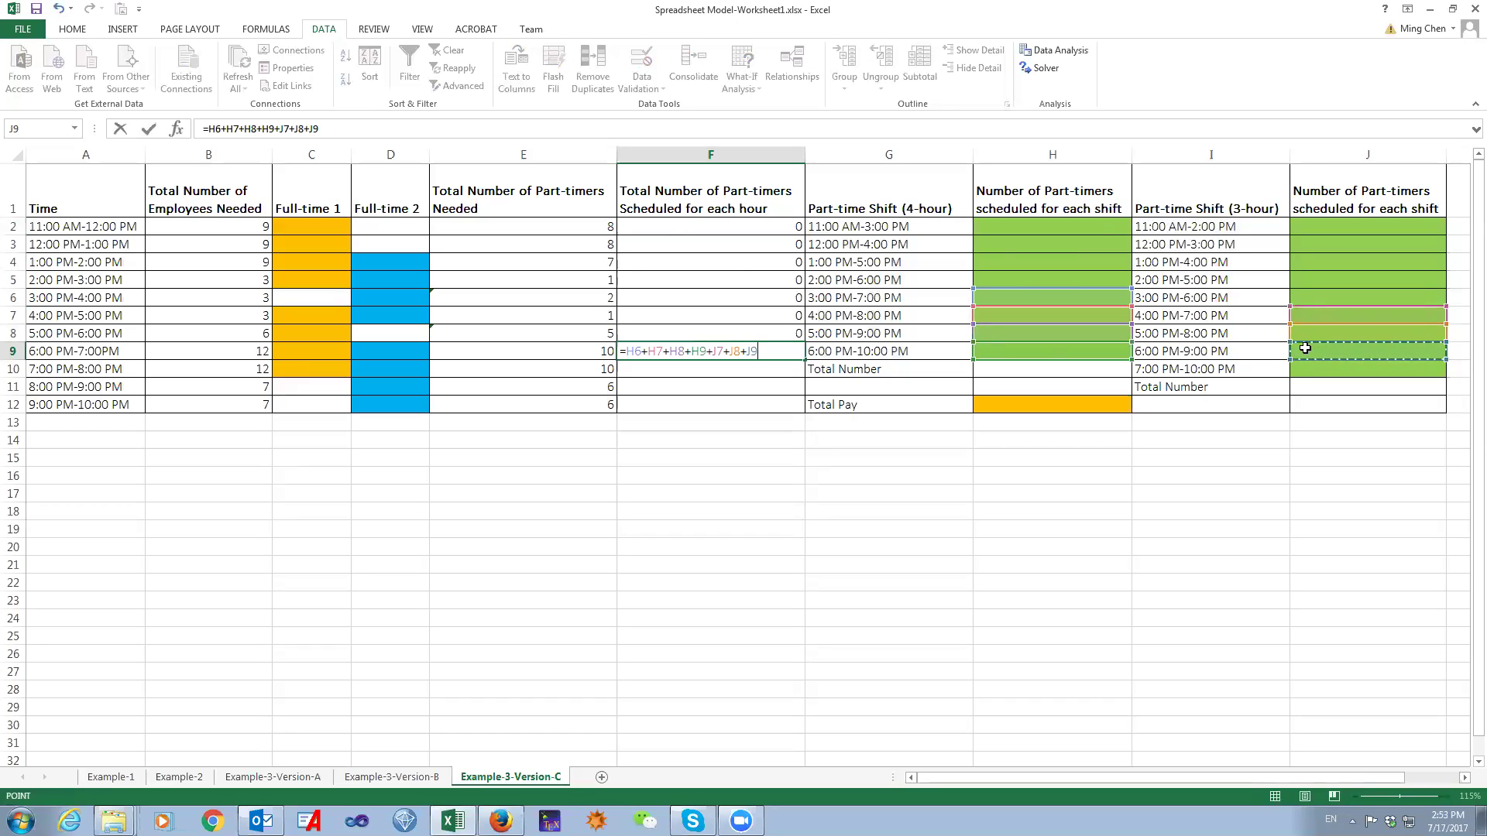
key(Return)
Enter the formula =H7+H8+H9+J8+J9+J10 in F10 for the part-timers scheduled for 7:00 PM-8:00 PM
text(=)
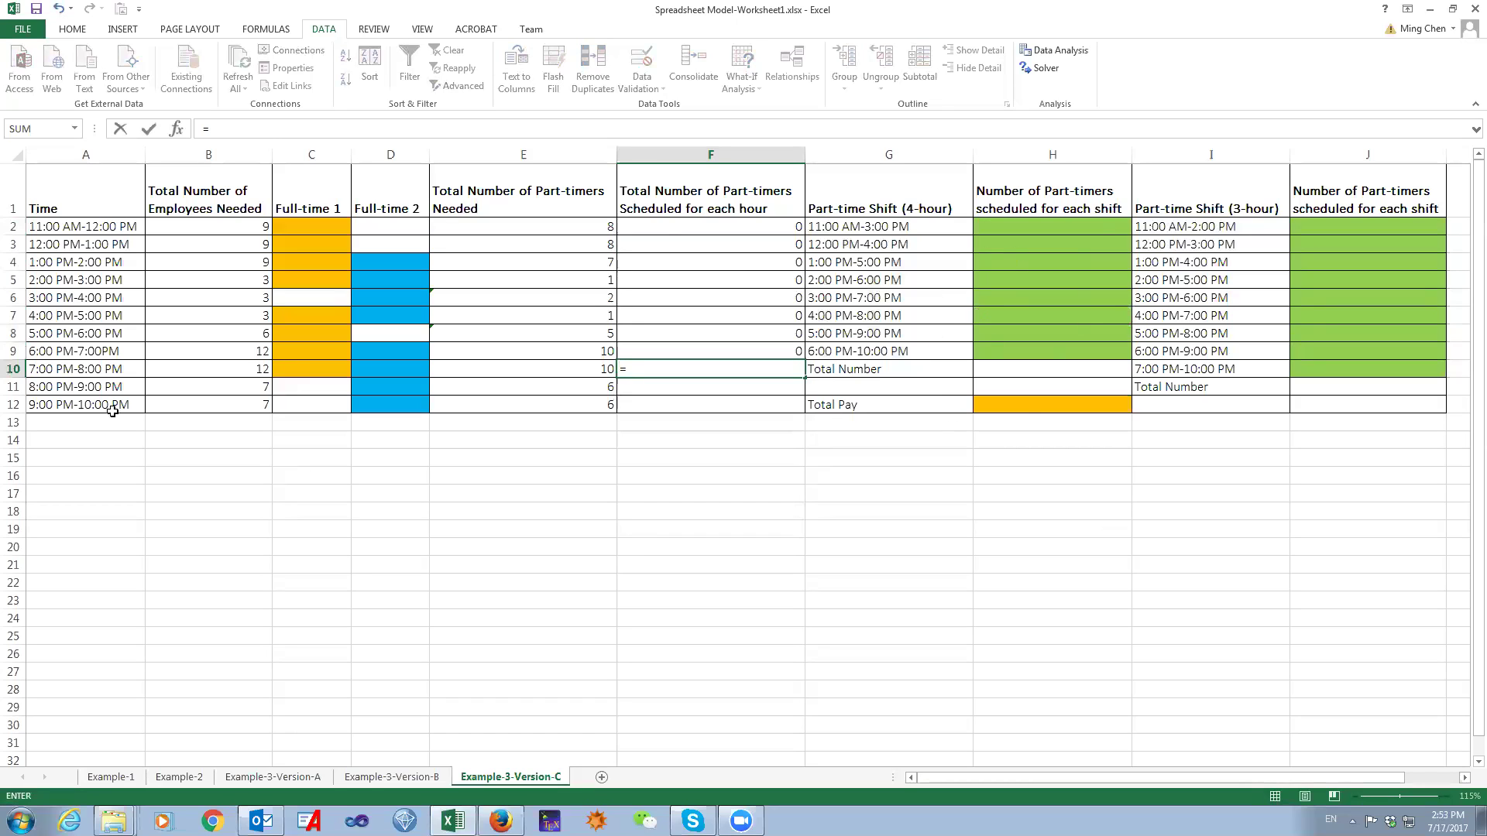
click(1008, 315)
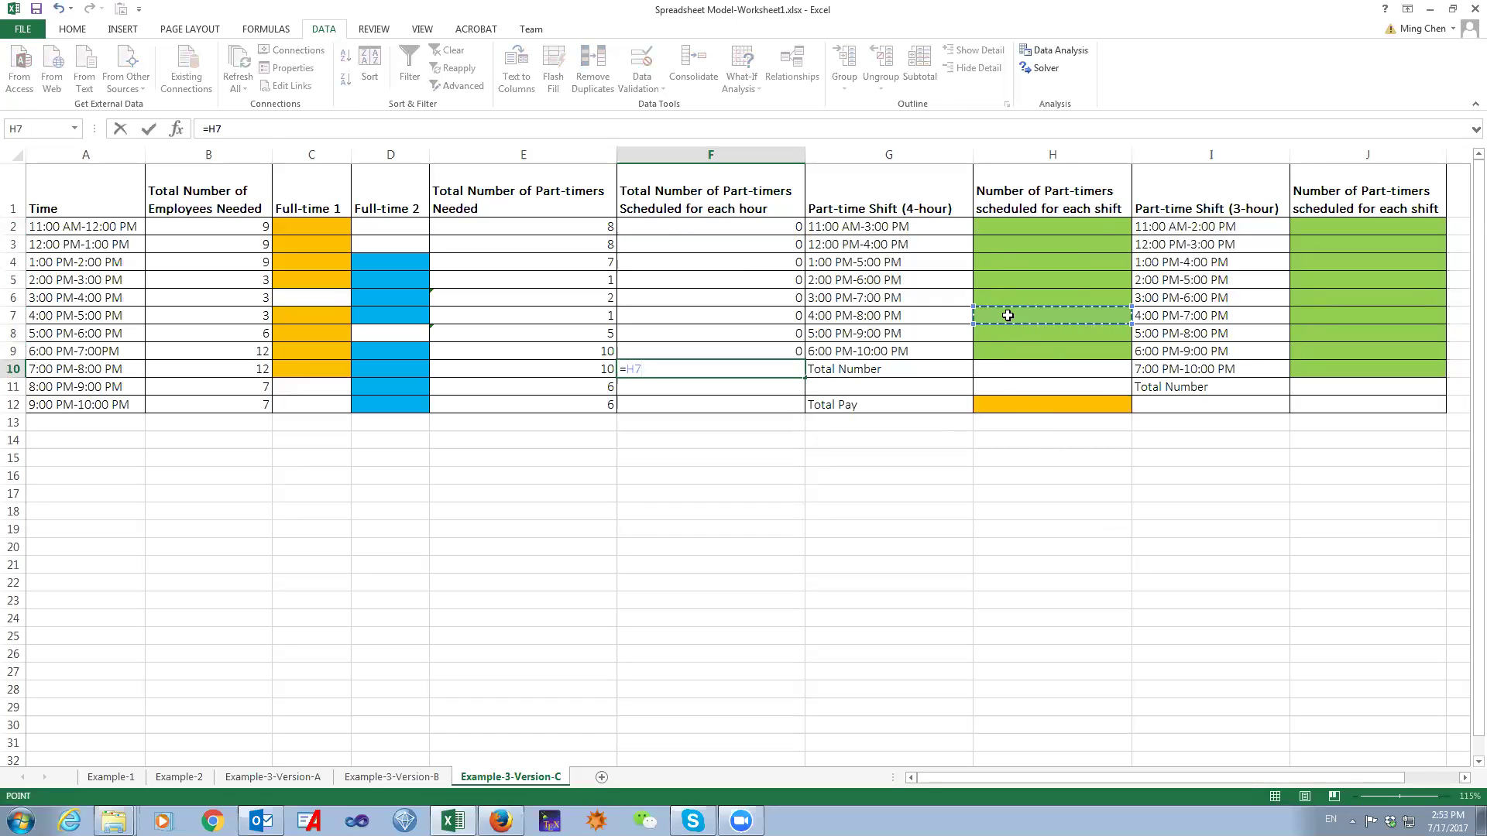
text(+)
click(1006, 332)
text(+)
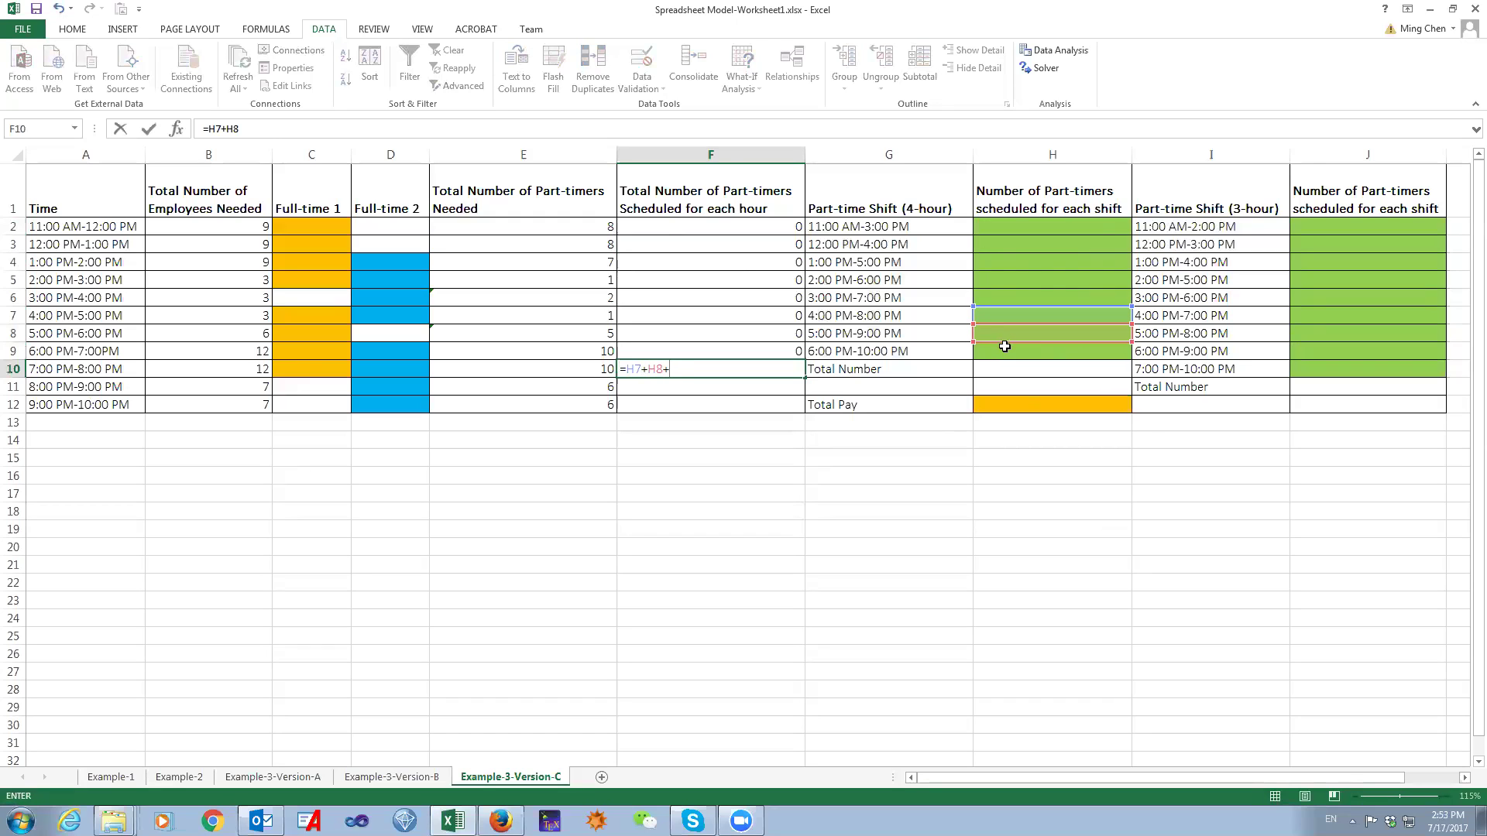
click(1003, 351)
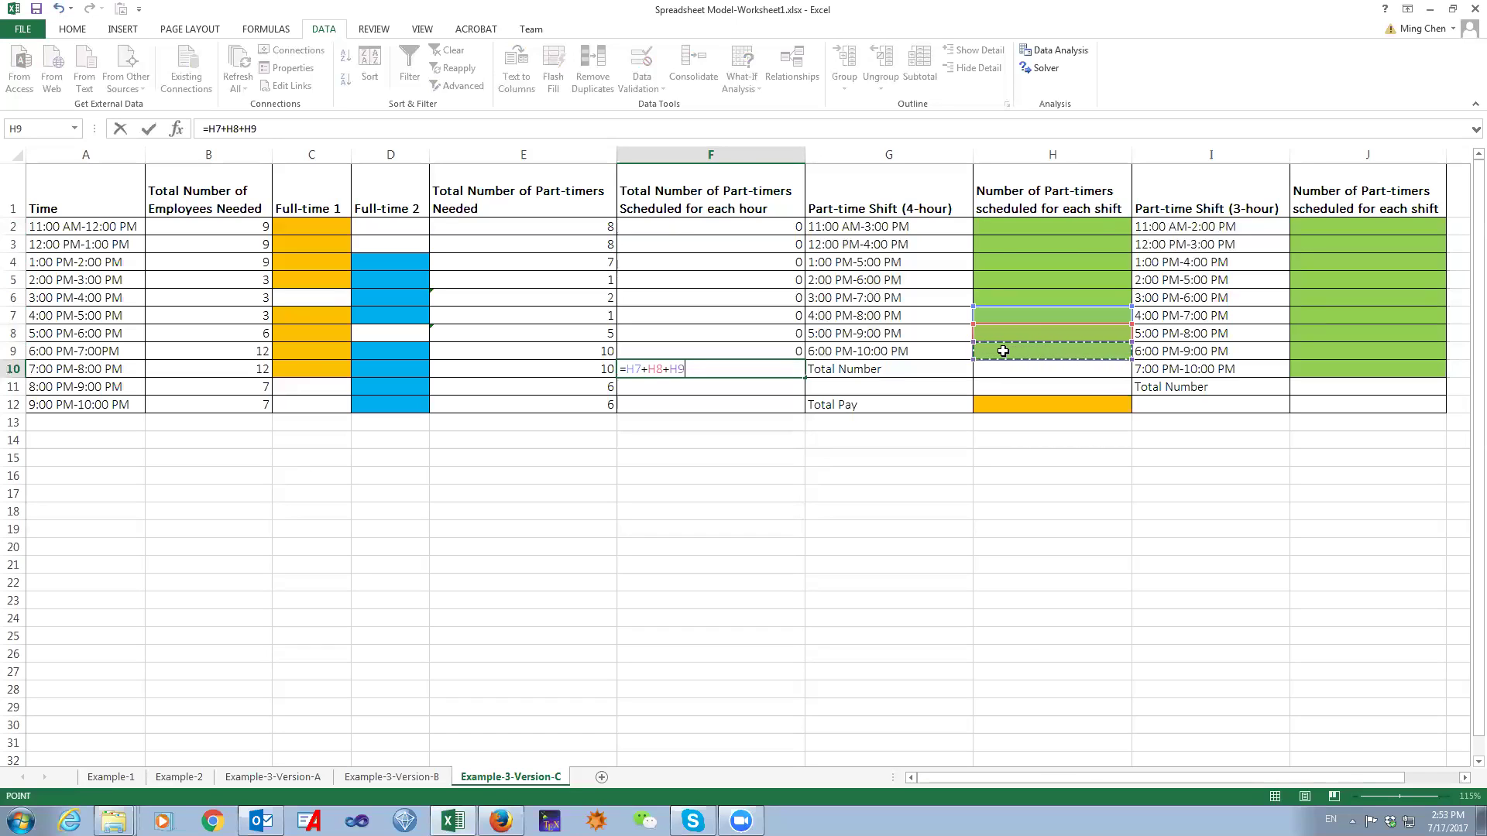
text(+)
click(1316, 334)
text(+)
click(1313, 350)
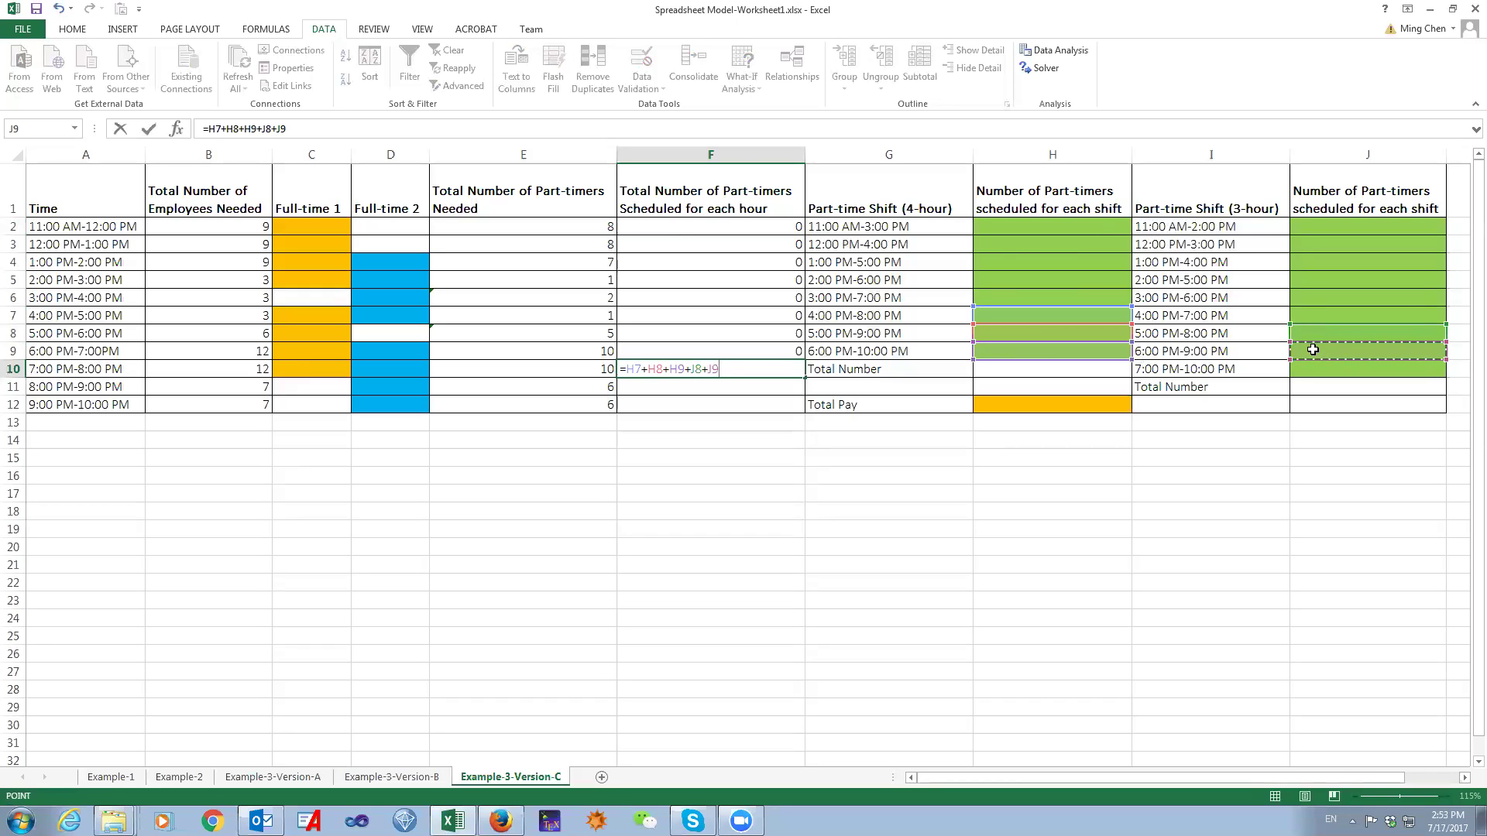
text(+)
click(1314, 370)
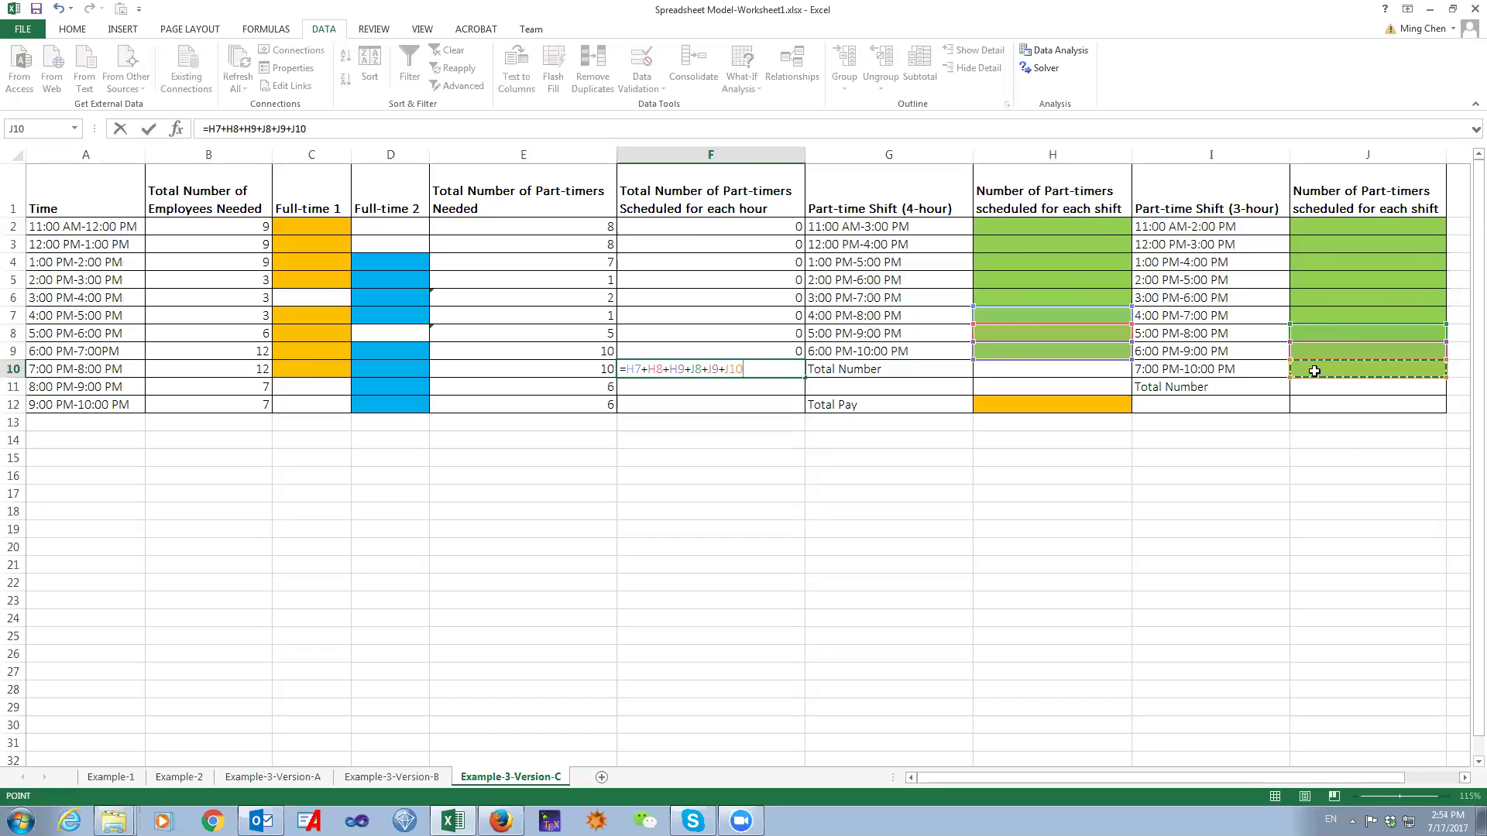
key(Return)
Enter the formula =H8+H9+J9+J10 in F11 for the part-timers scheduled for 8:00 PM-9:00 PM
text(=)
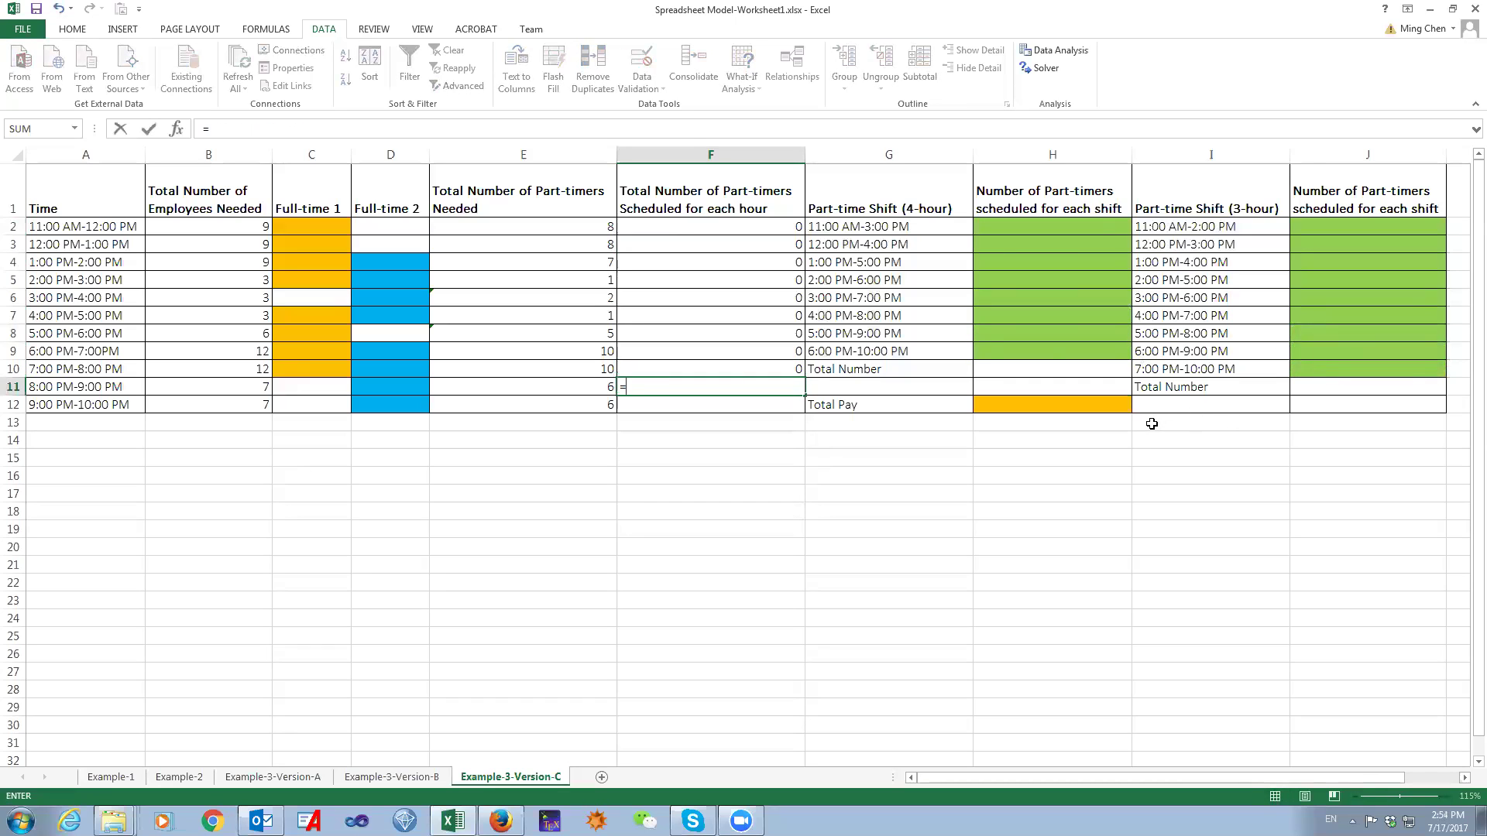
click(1067, 333)
text(+)
click(1055, 354)
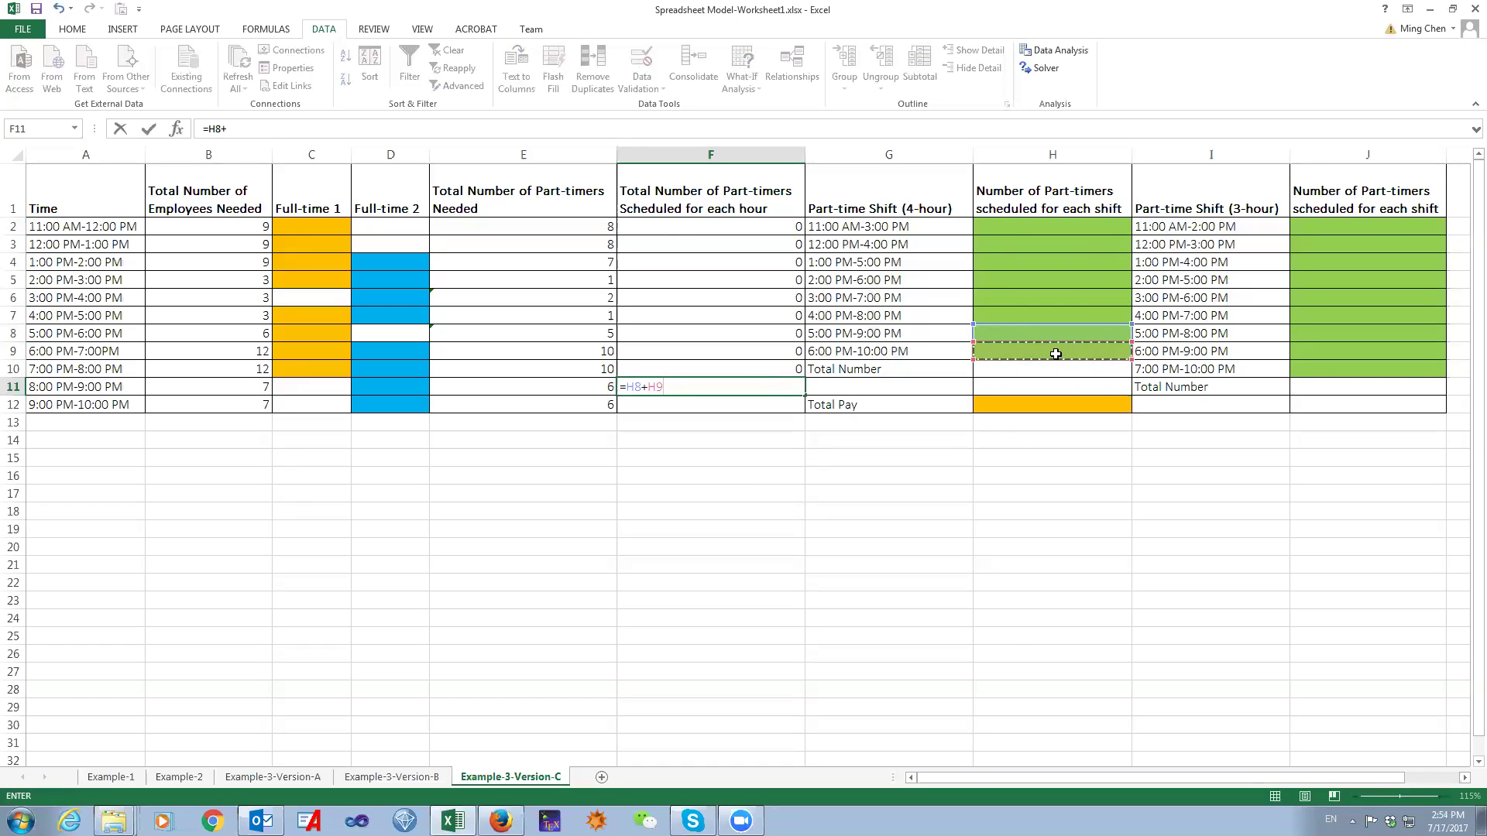
text(+)
click(1321, 351)
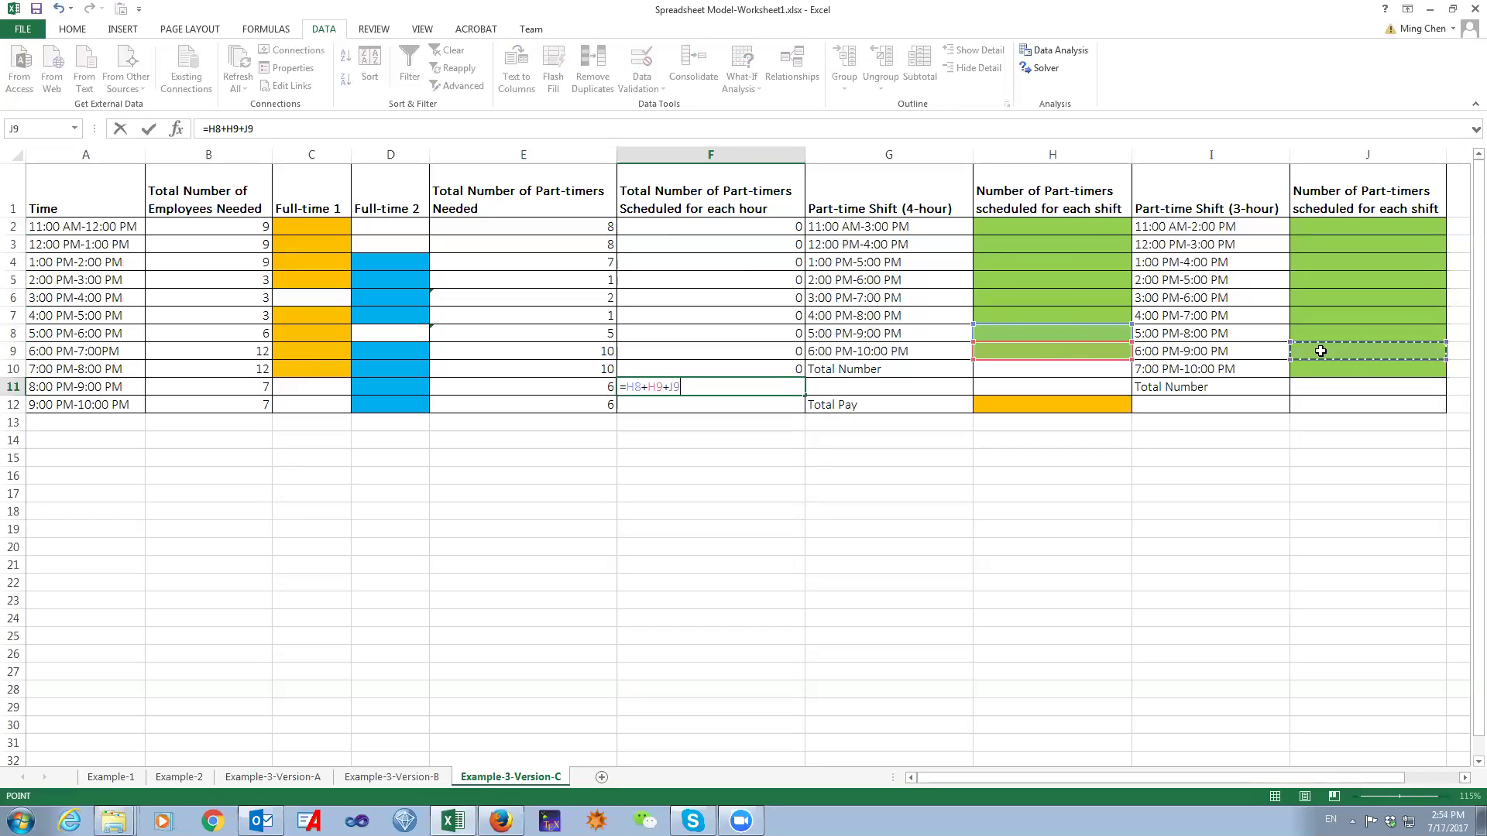
text(+)
click(1317, 370)
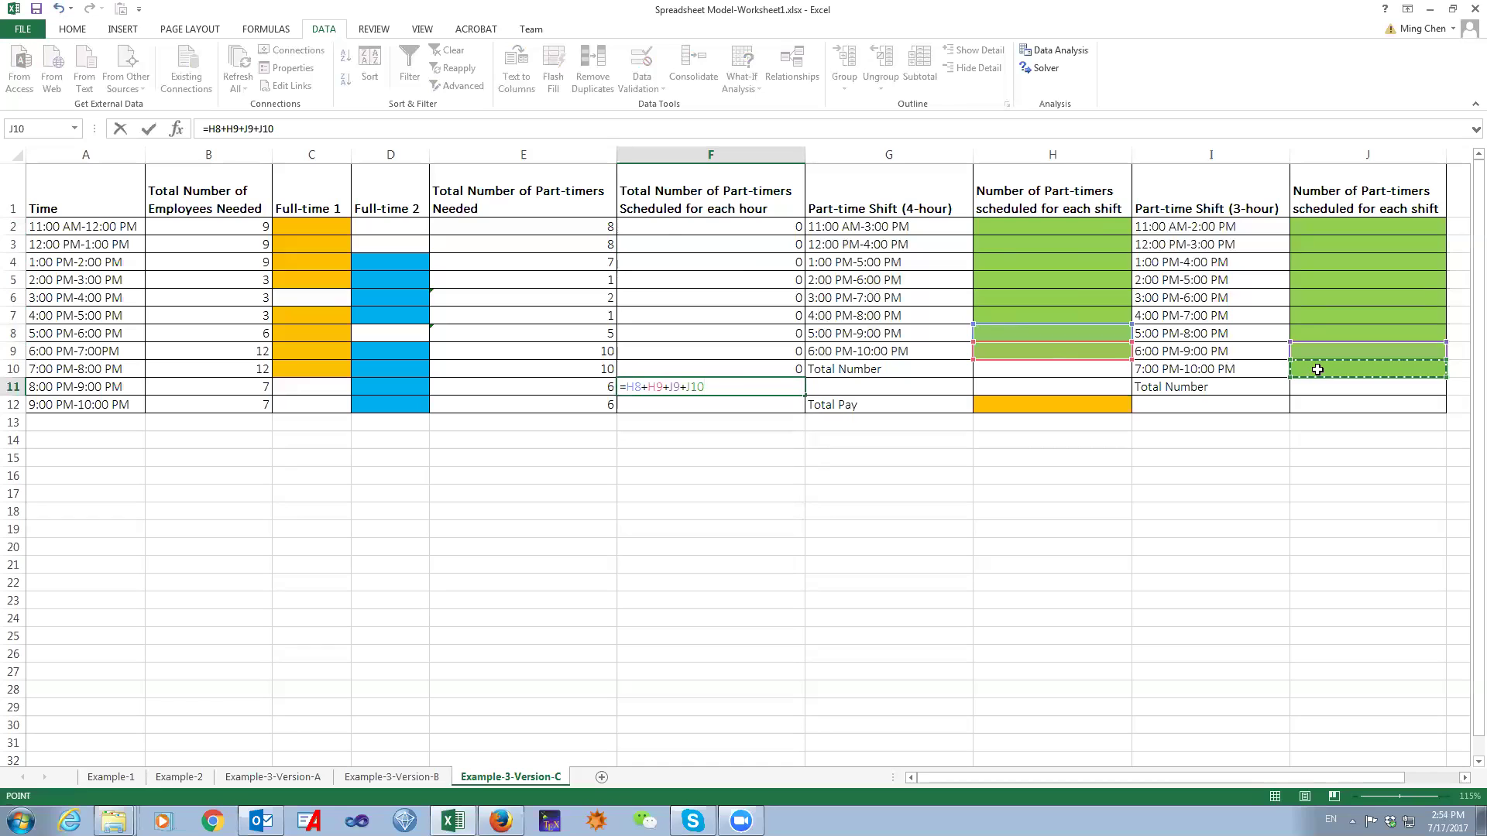
key(Return)
Enter the formula =H9+J10 in F12 for the part-timers scheduled for 9:00 PM-10:00 PM
text(=)
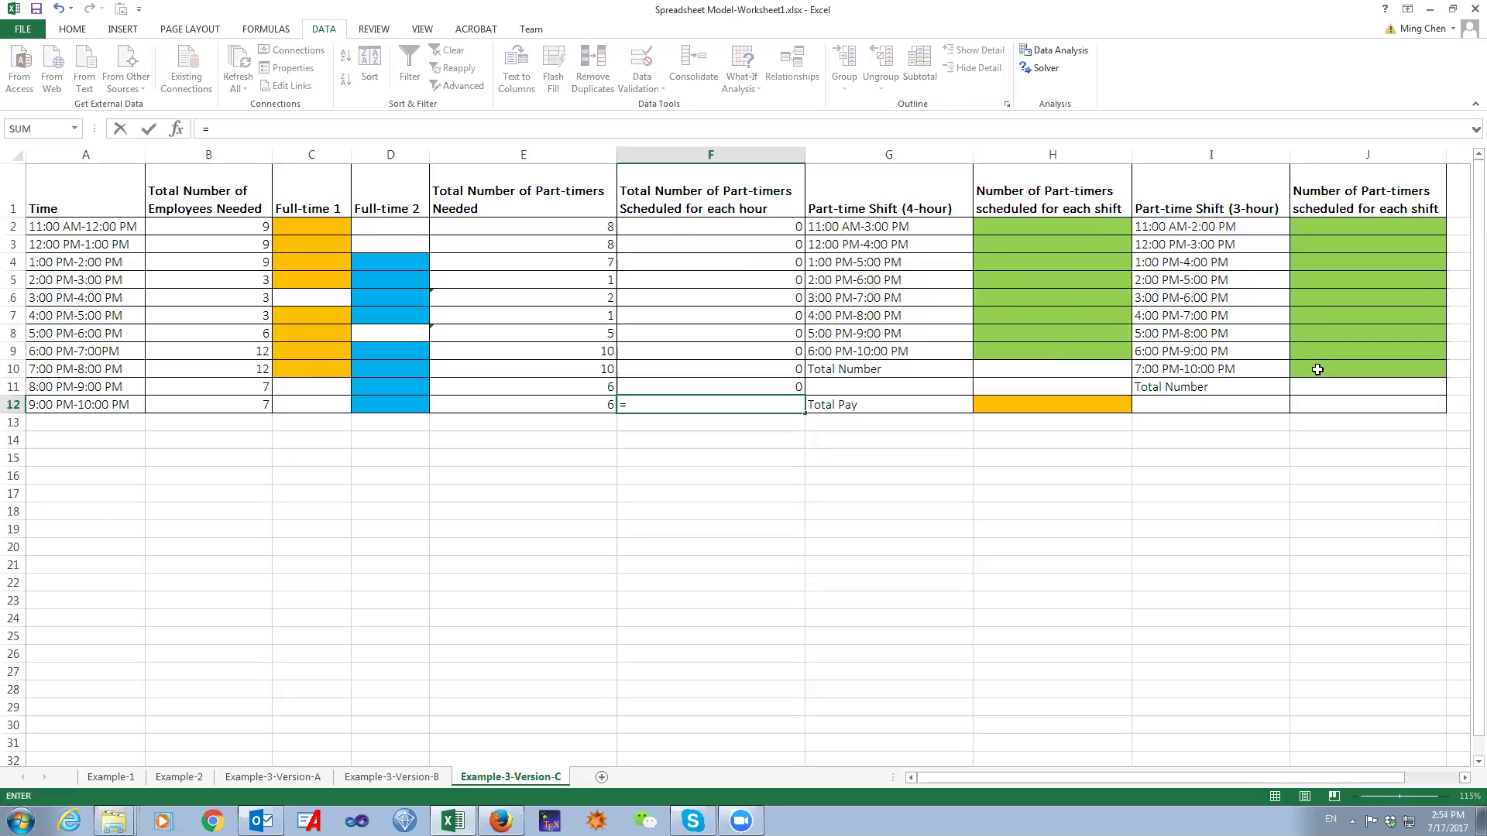
click(1068, 353)
text(+)
click(1336, 366)
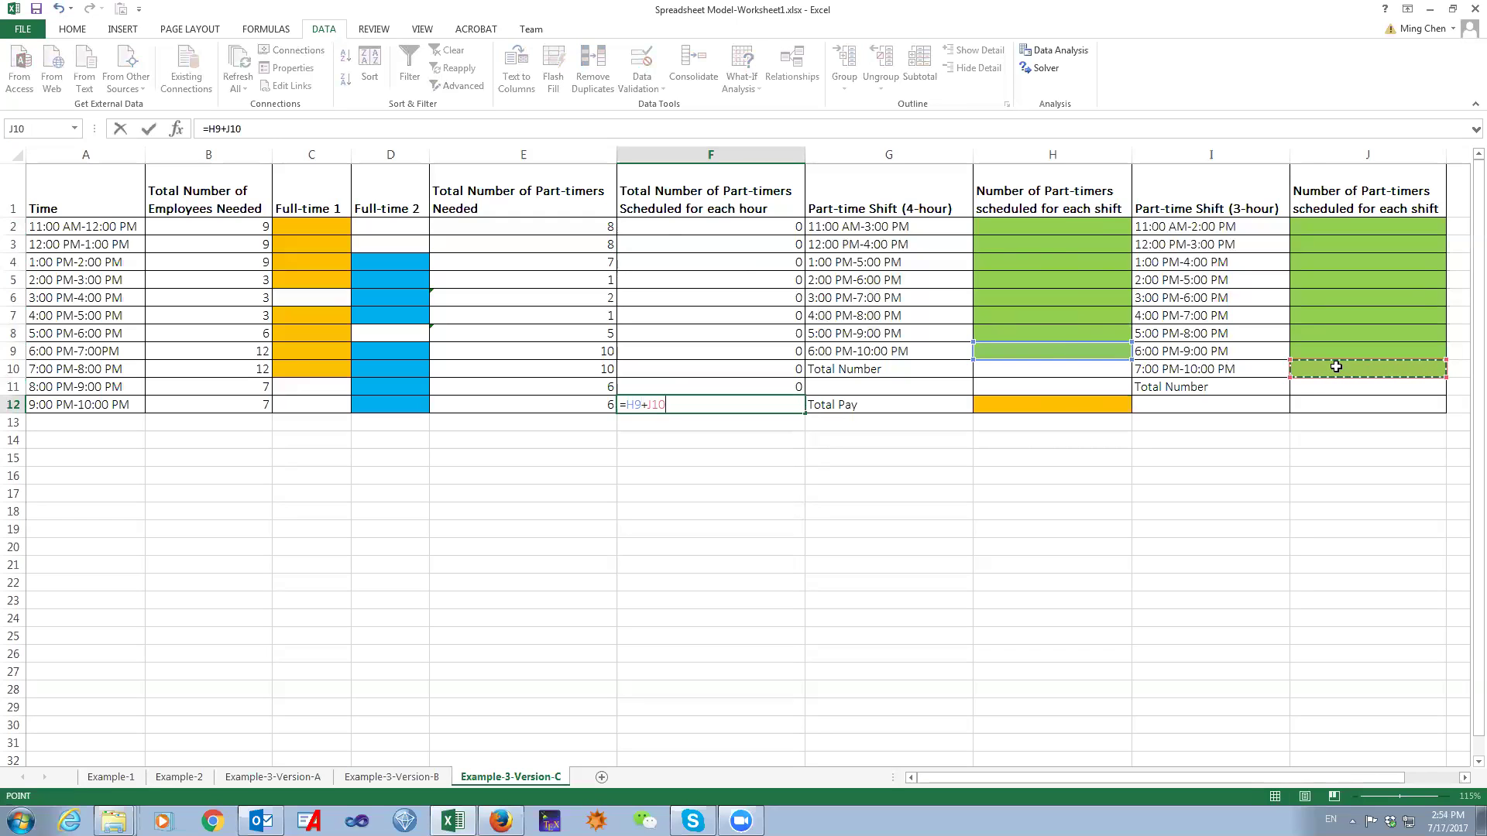
key(Return)
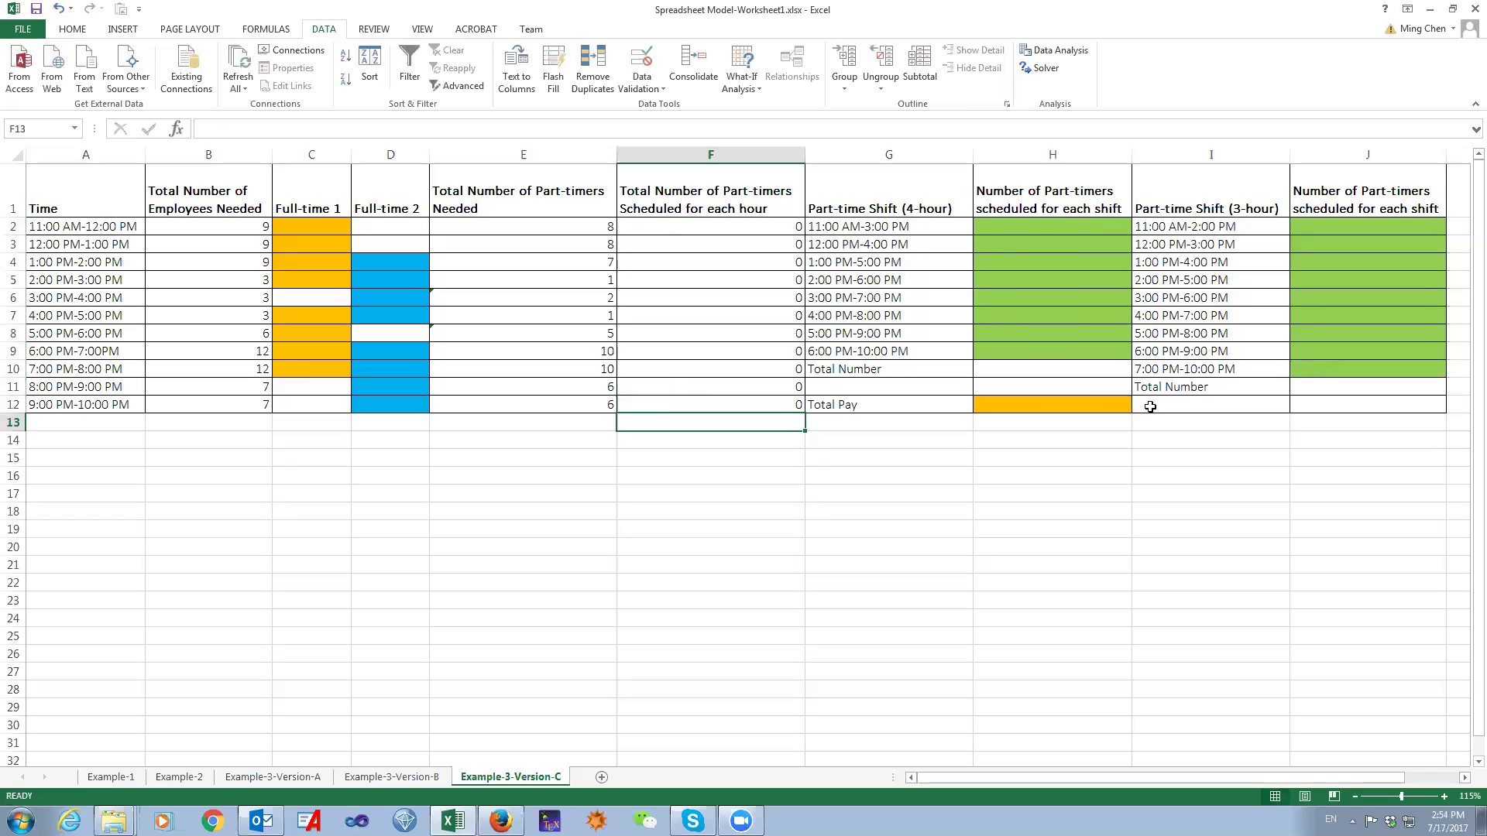
Total the 4-hour shift part-timers in H10 with the formula =sum(H2:H9)
click(1025, 369)
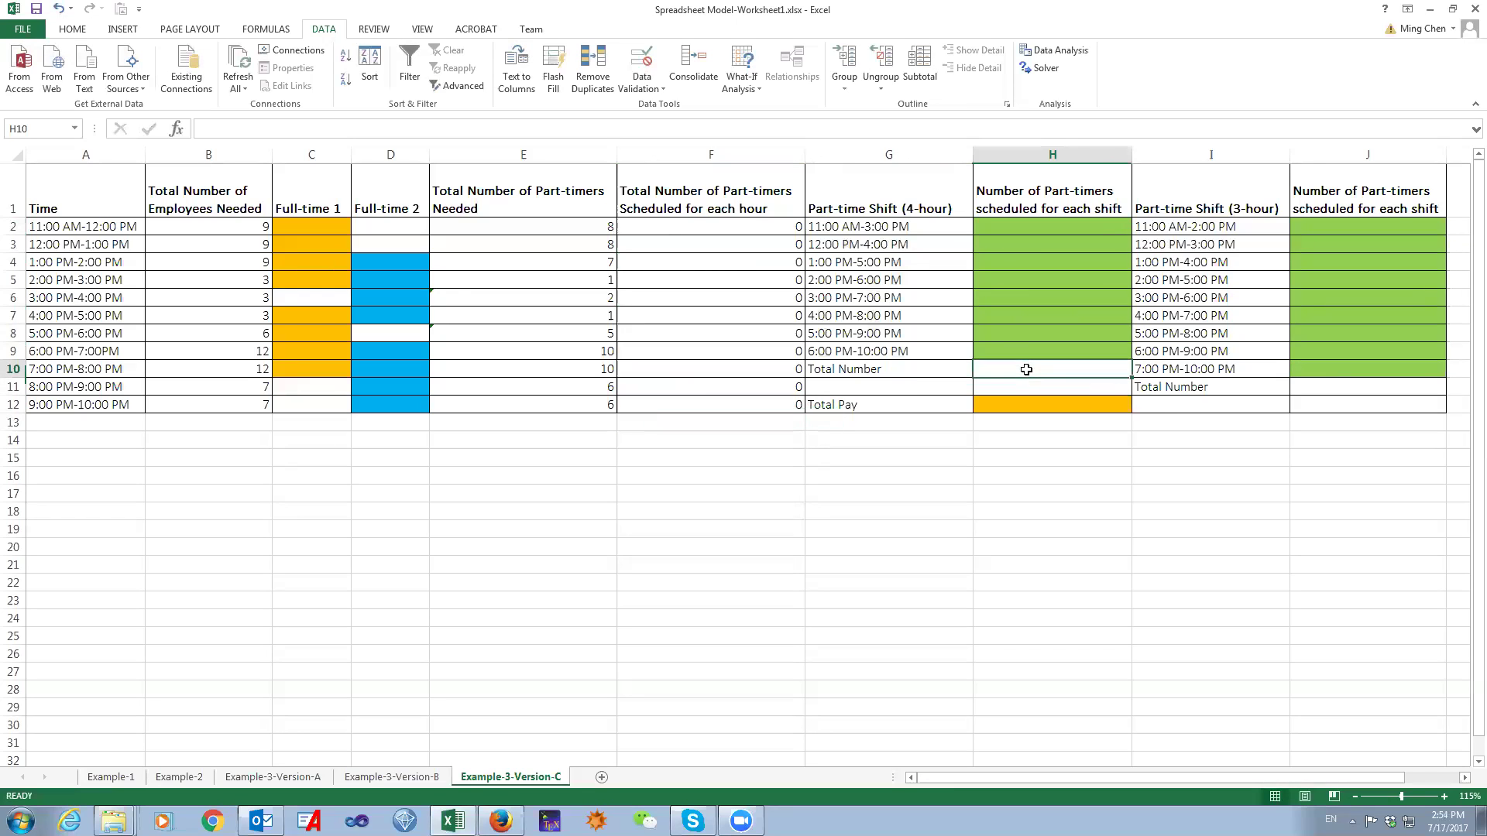
text(=sum()
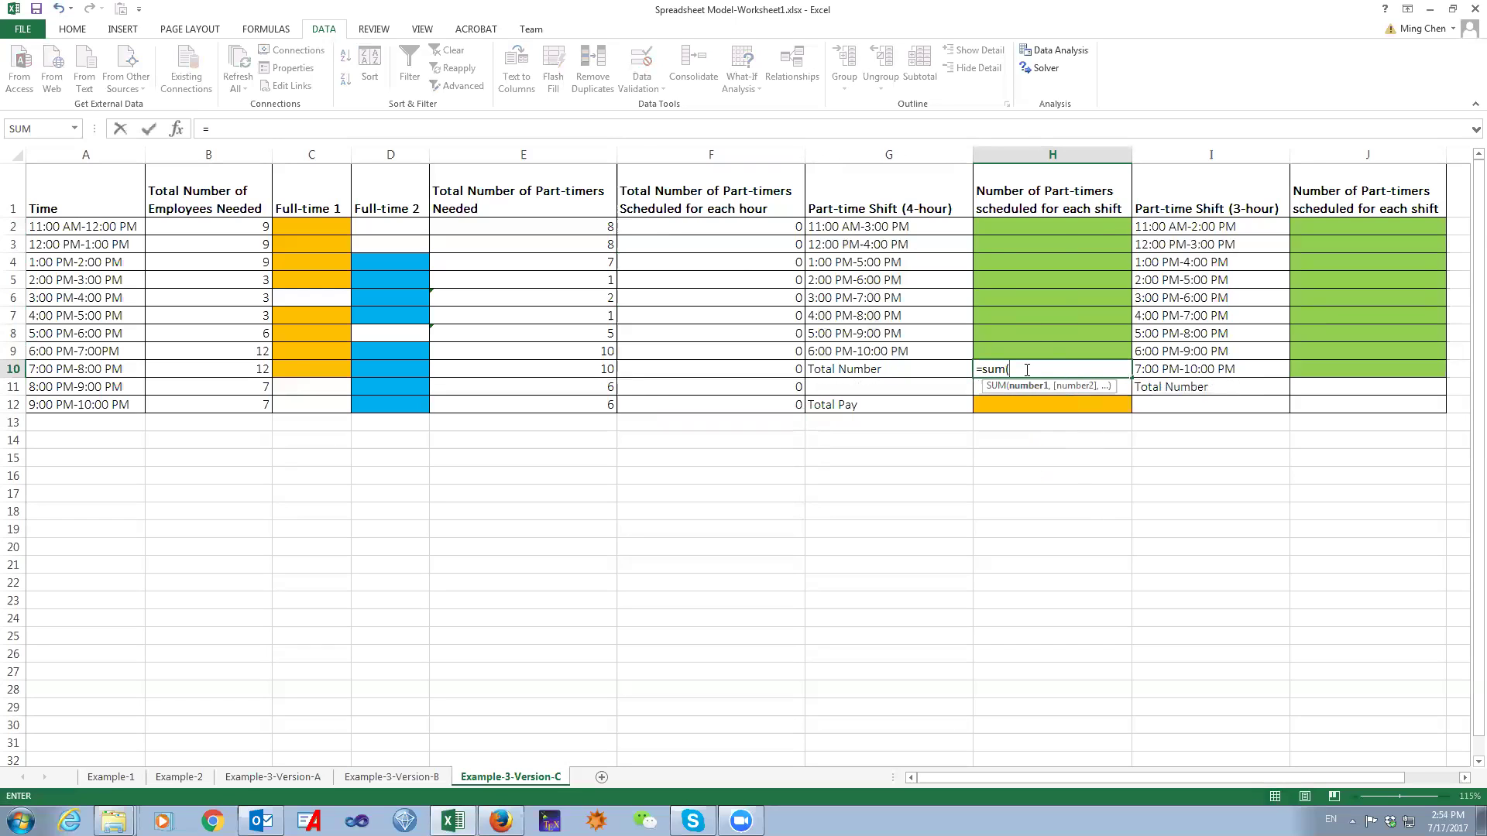
drag(1060, 231, 1051, 350)
text())
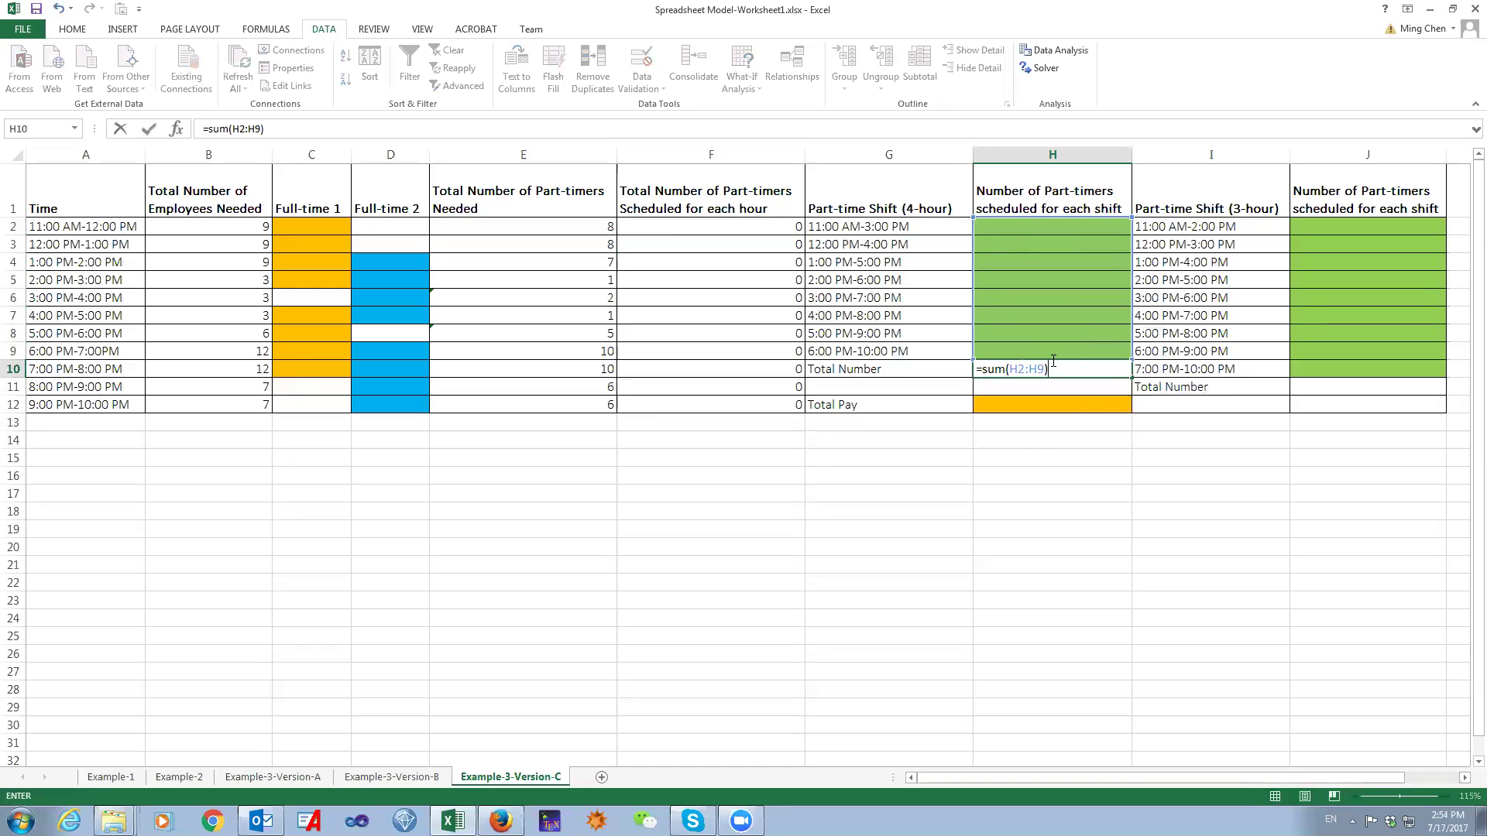
key(Return)
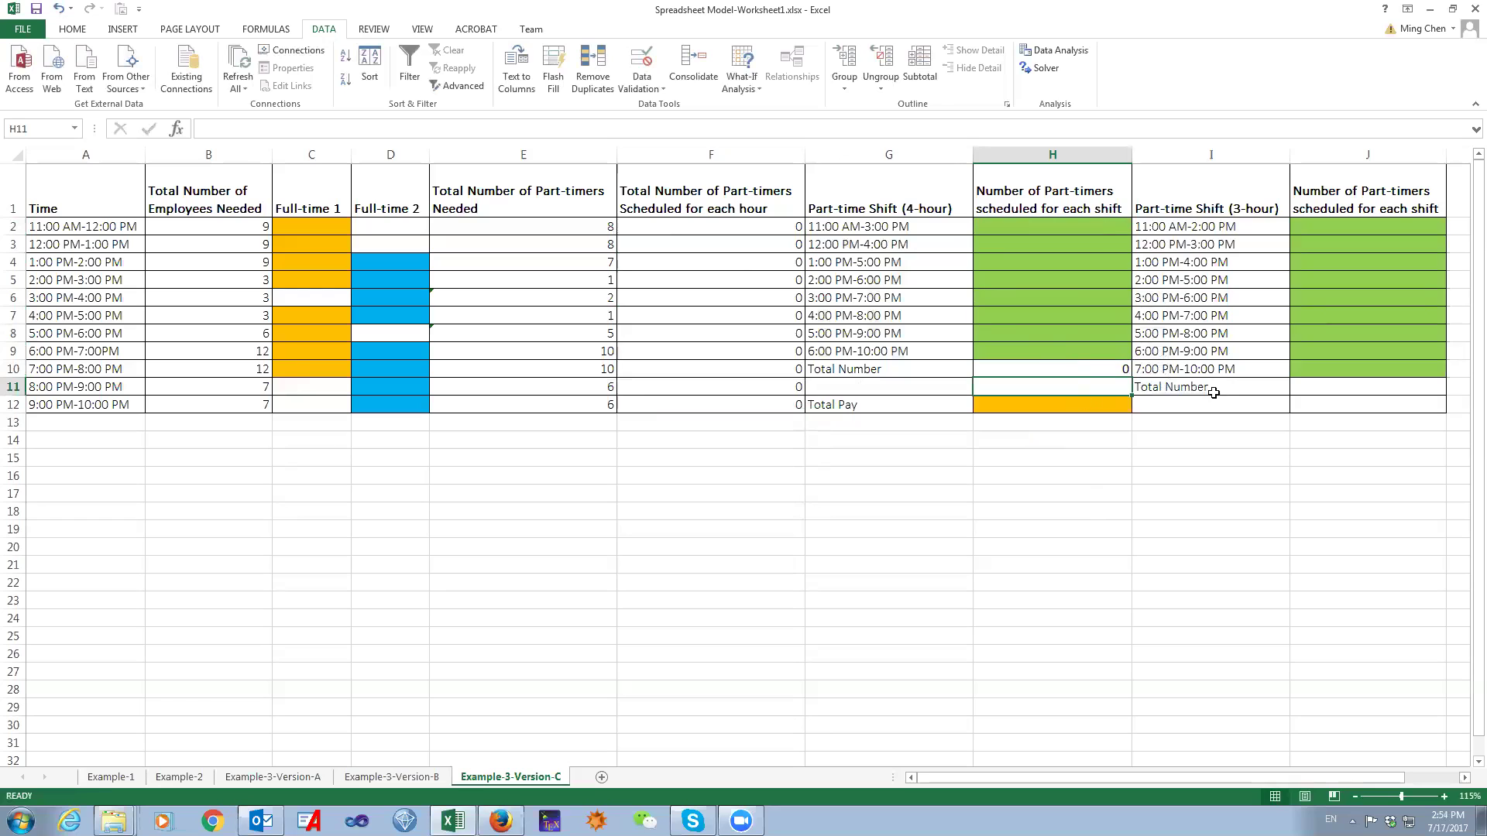
Total the 3-hour shift part-timers in J11 with the formula =sum(J2:J10)
click(1381, 384)
text(=)
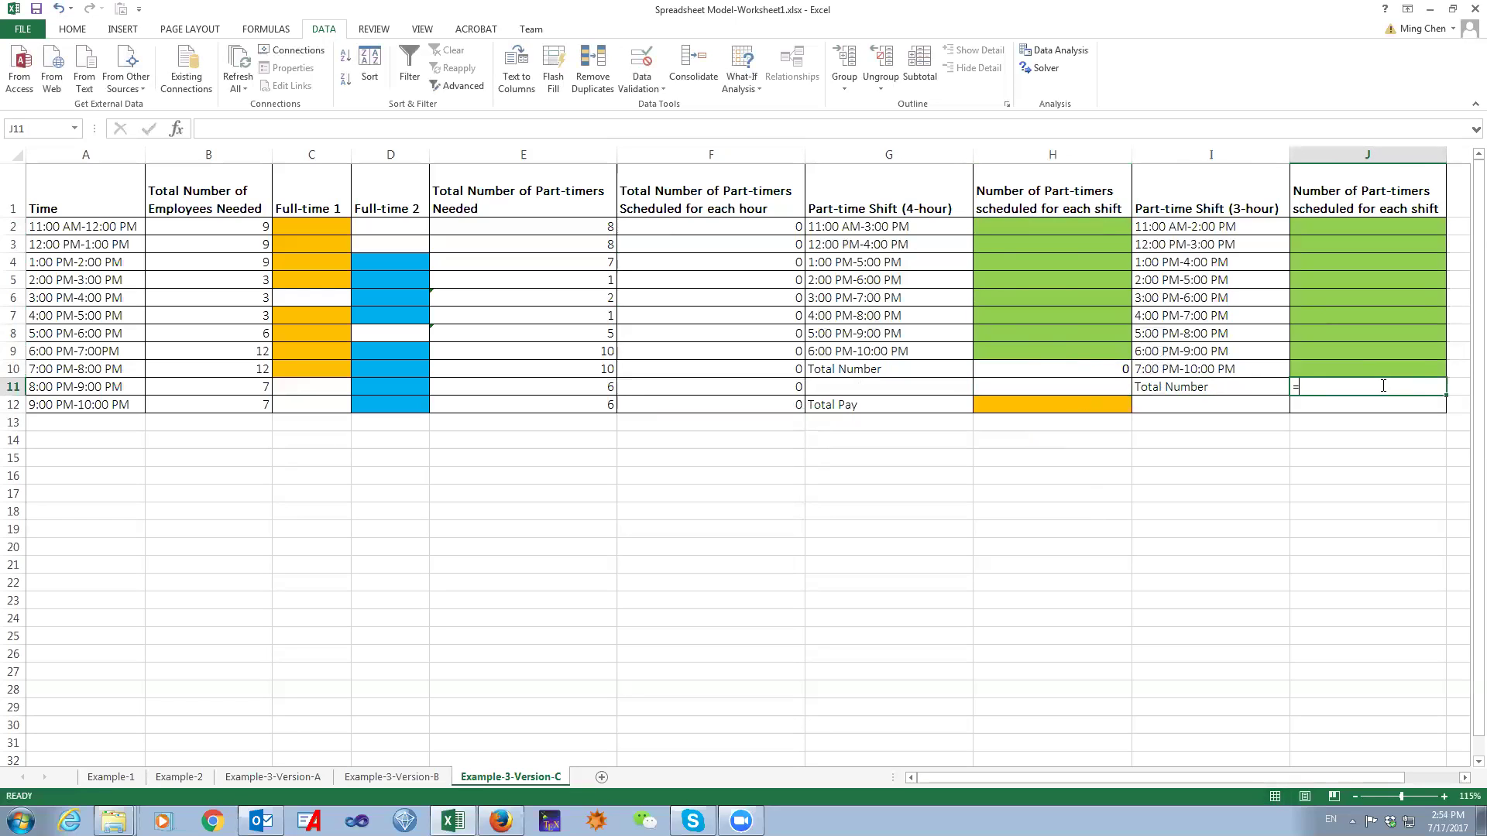
text(sum()
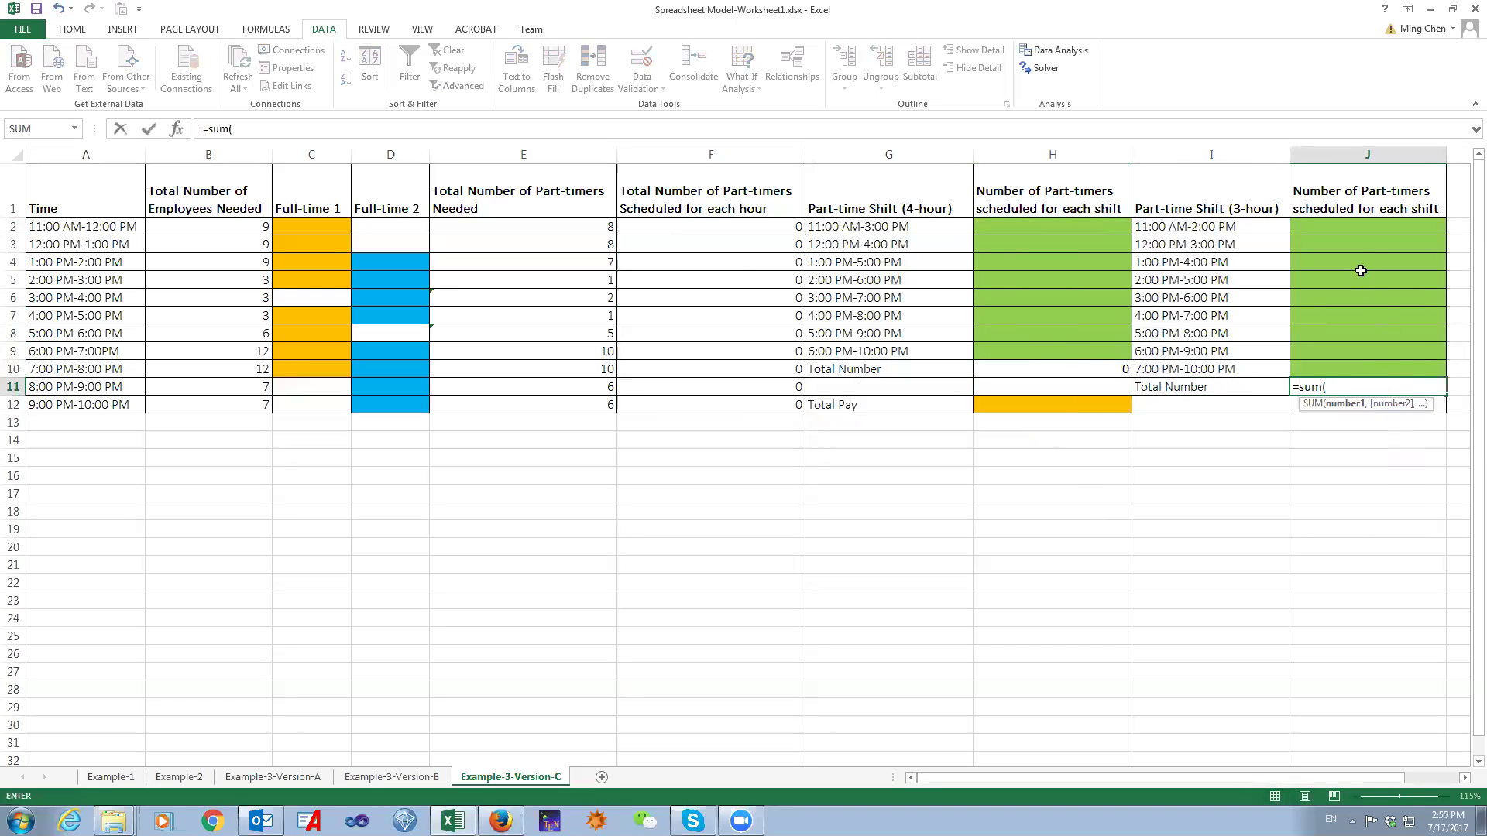
drag(1353, 227, 1330, 367)
text())
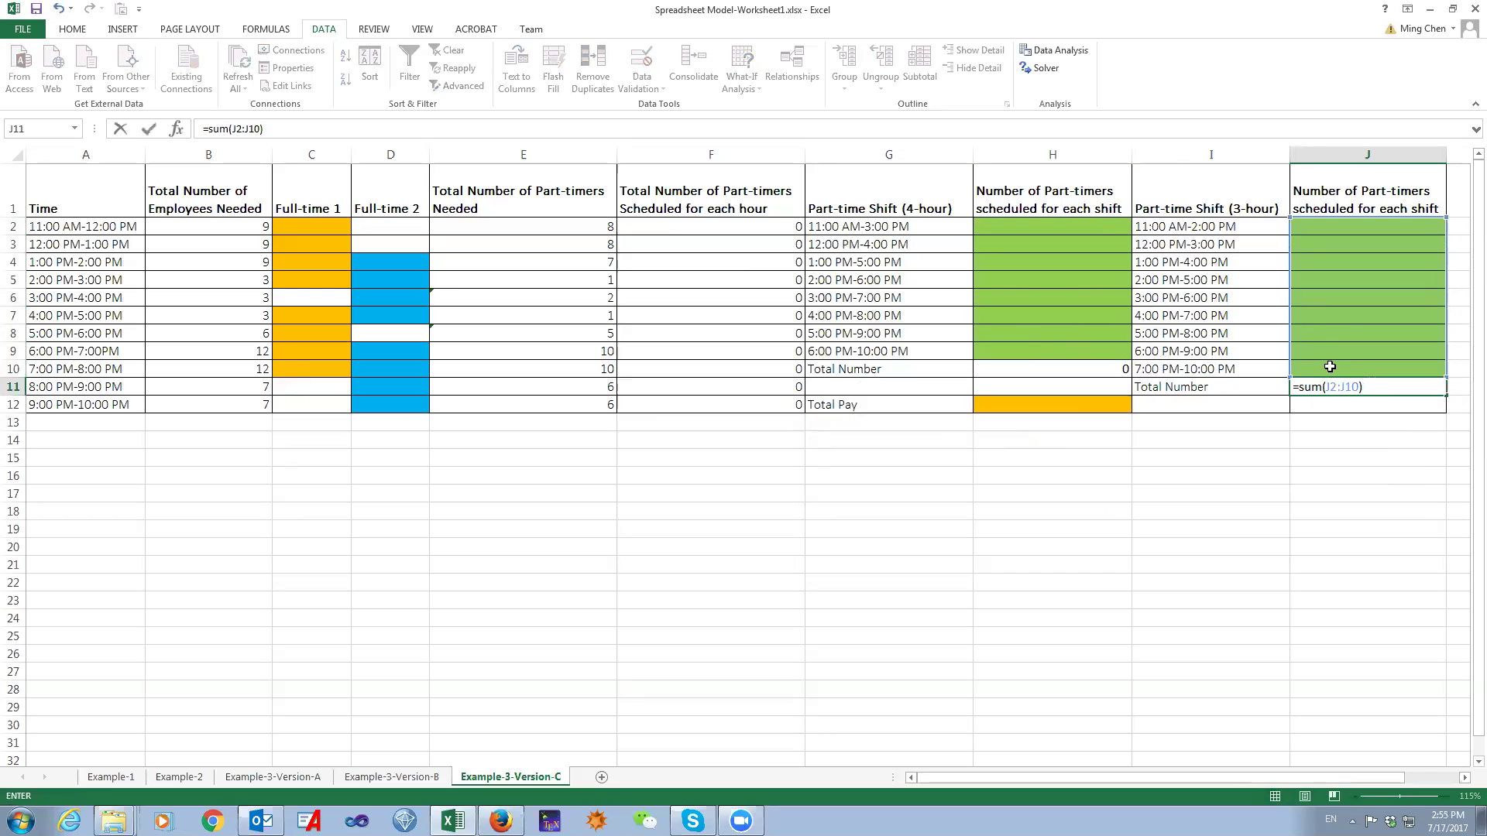
key(Return)
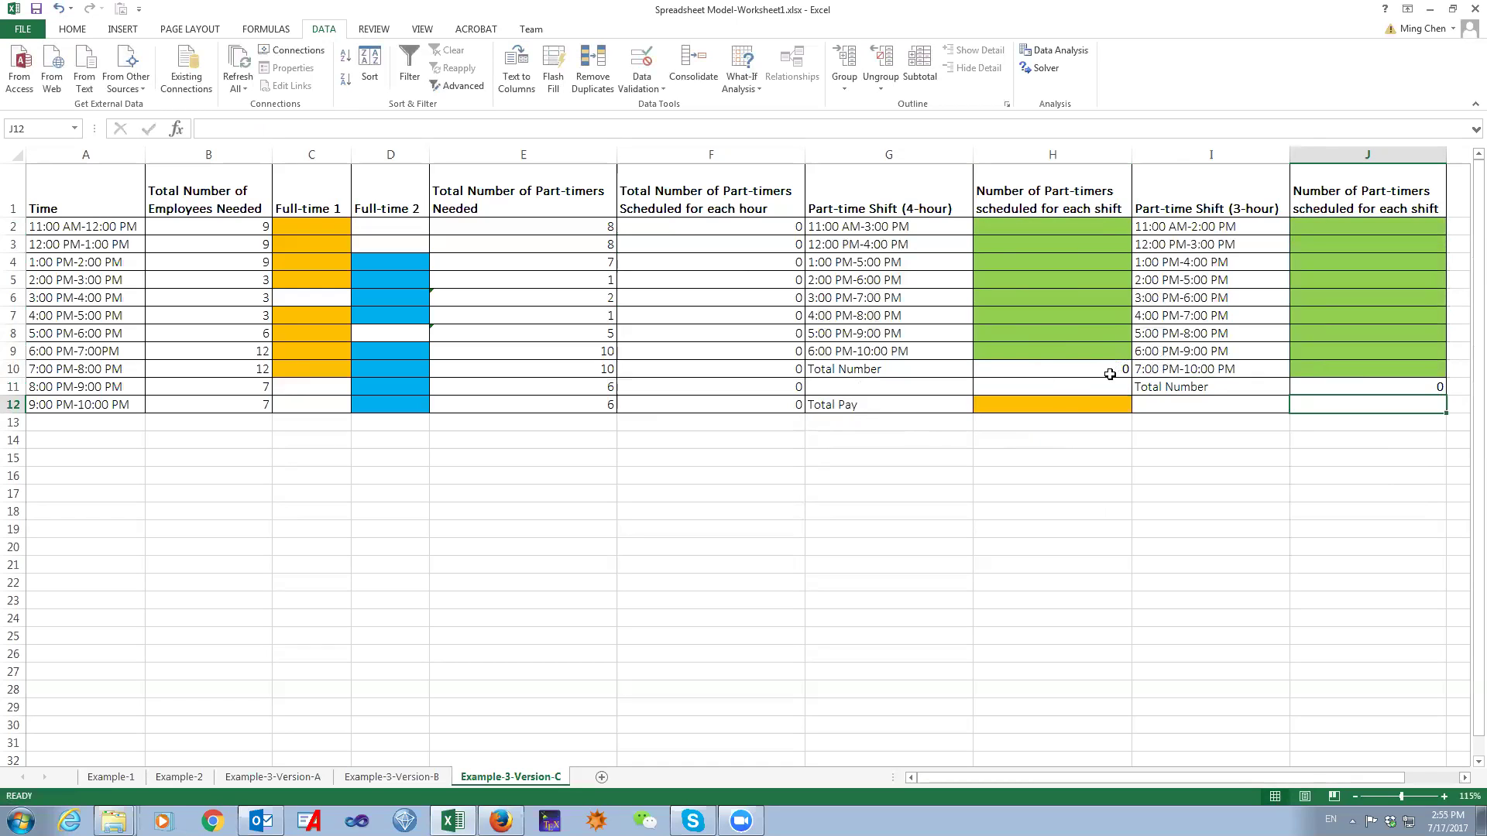
Calculate the total pay in H12 with the formula =H10*4*7.5+J11*3*7.5
click(1023, 405)
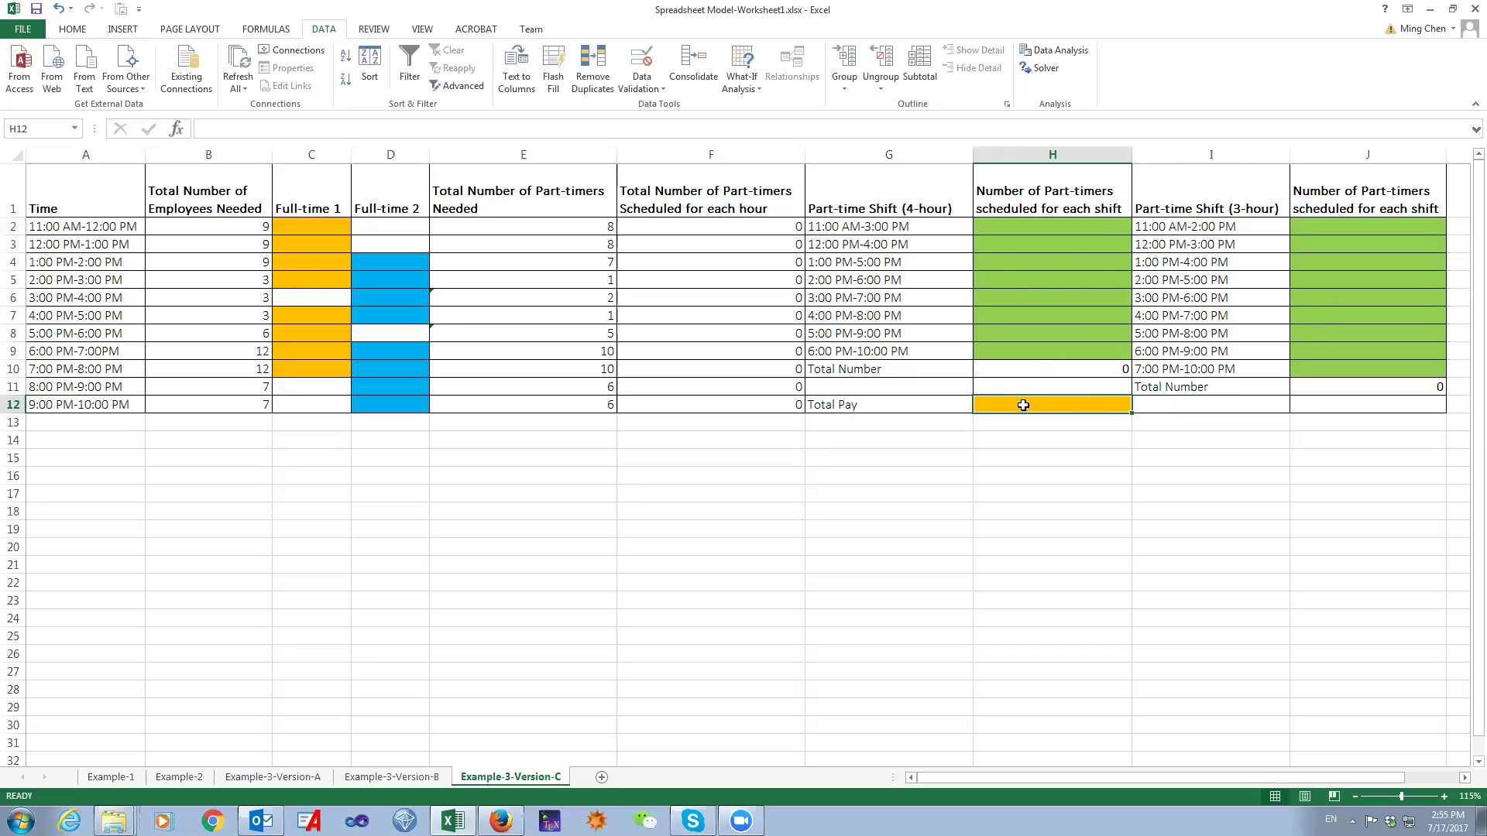
text(=)
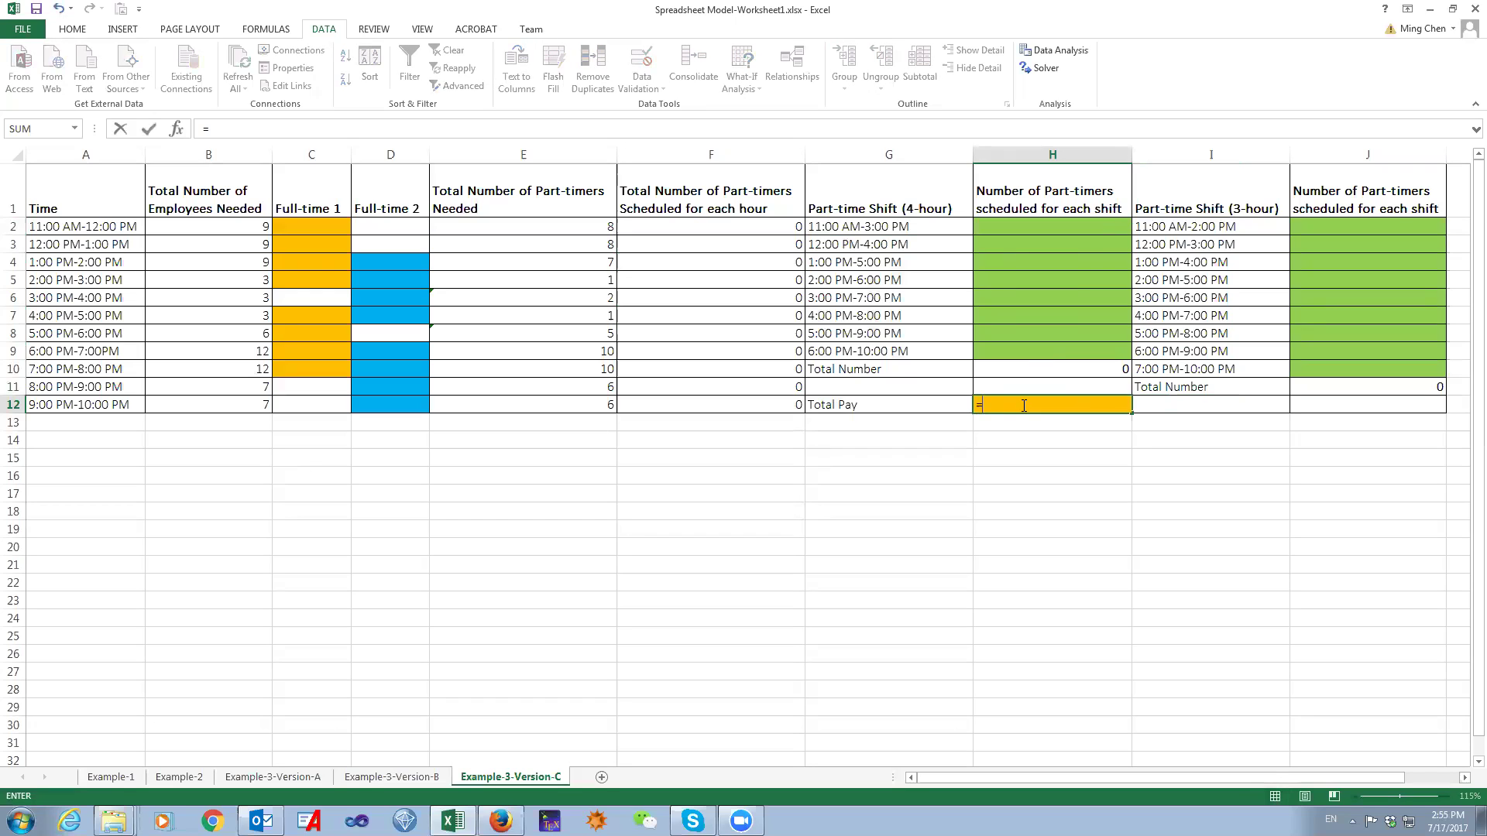
click(1073, 366)
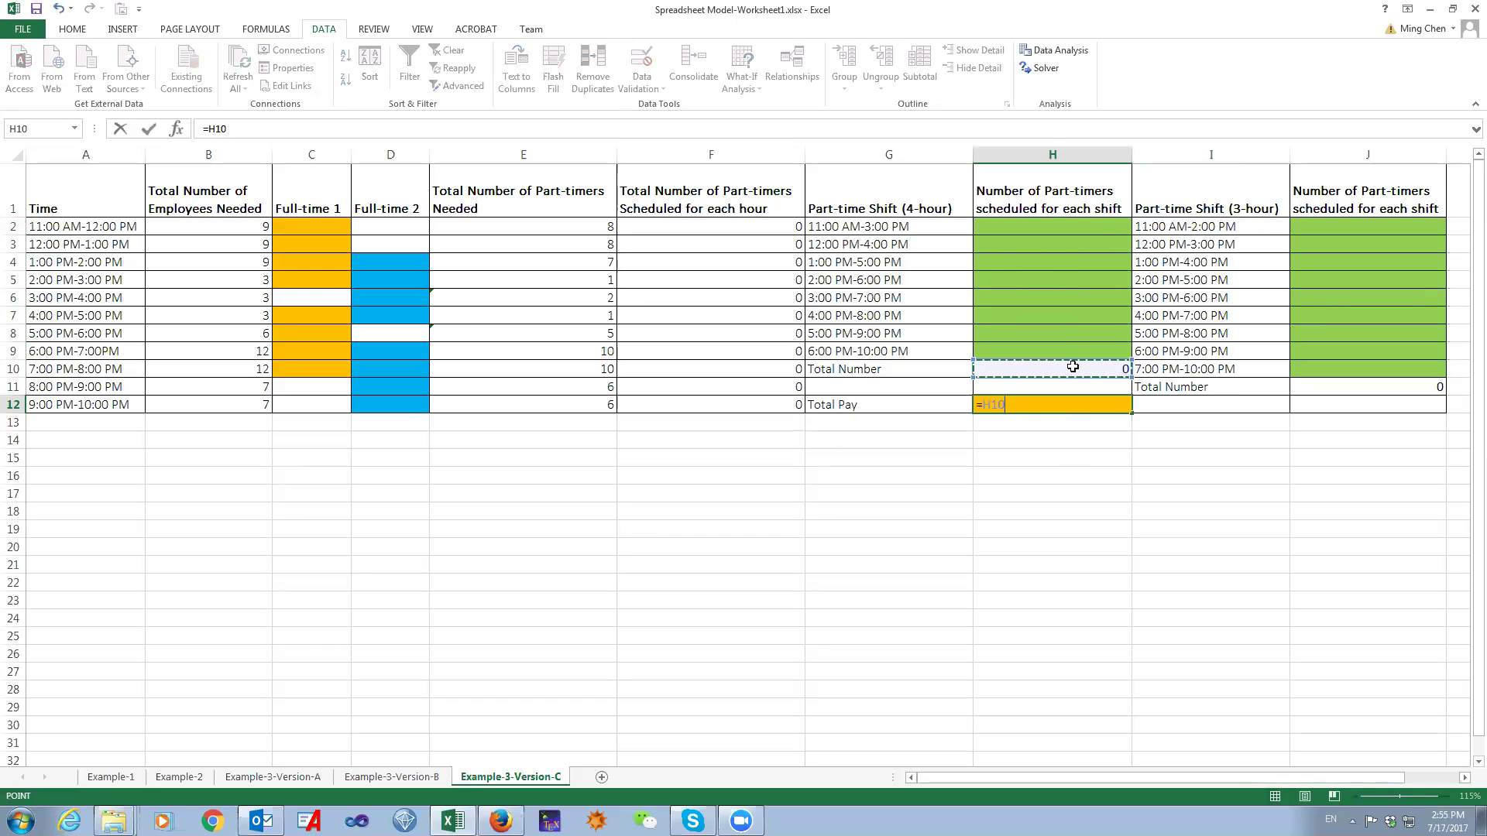
text(*4*7.5)
text(+)
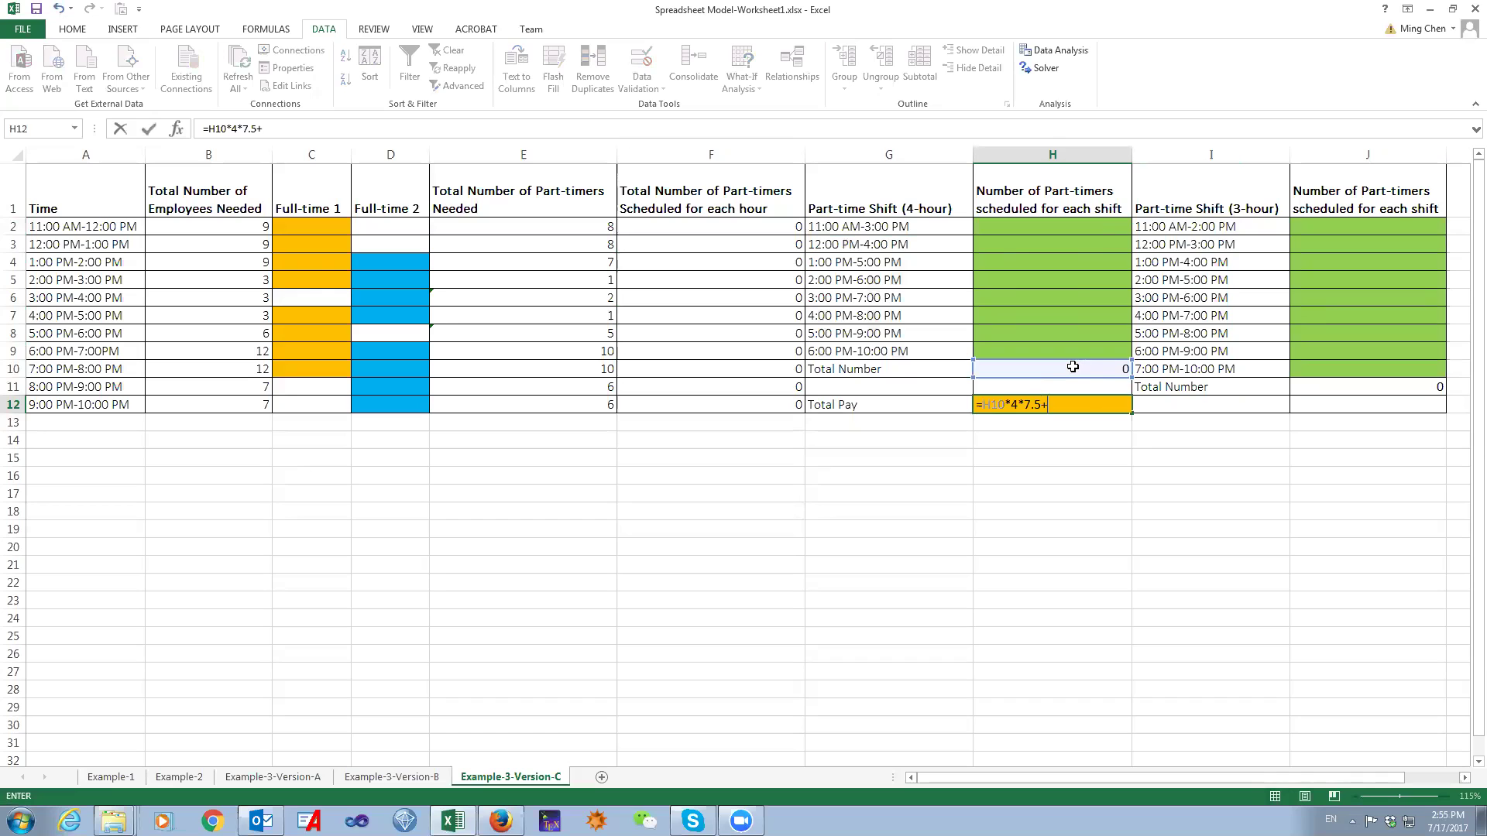
click(1393, 388)
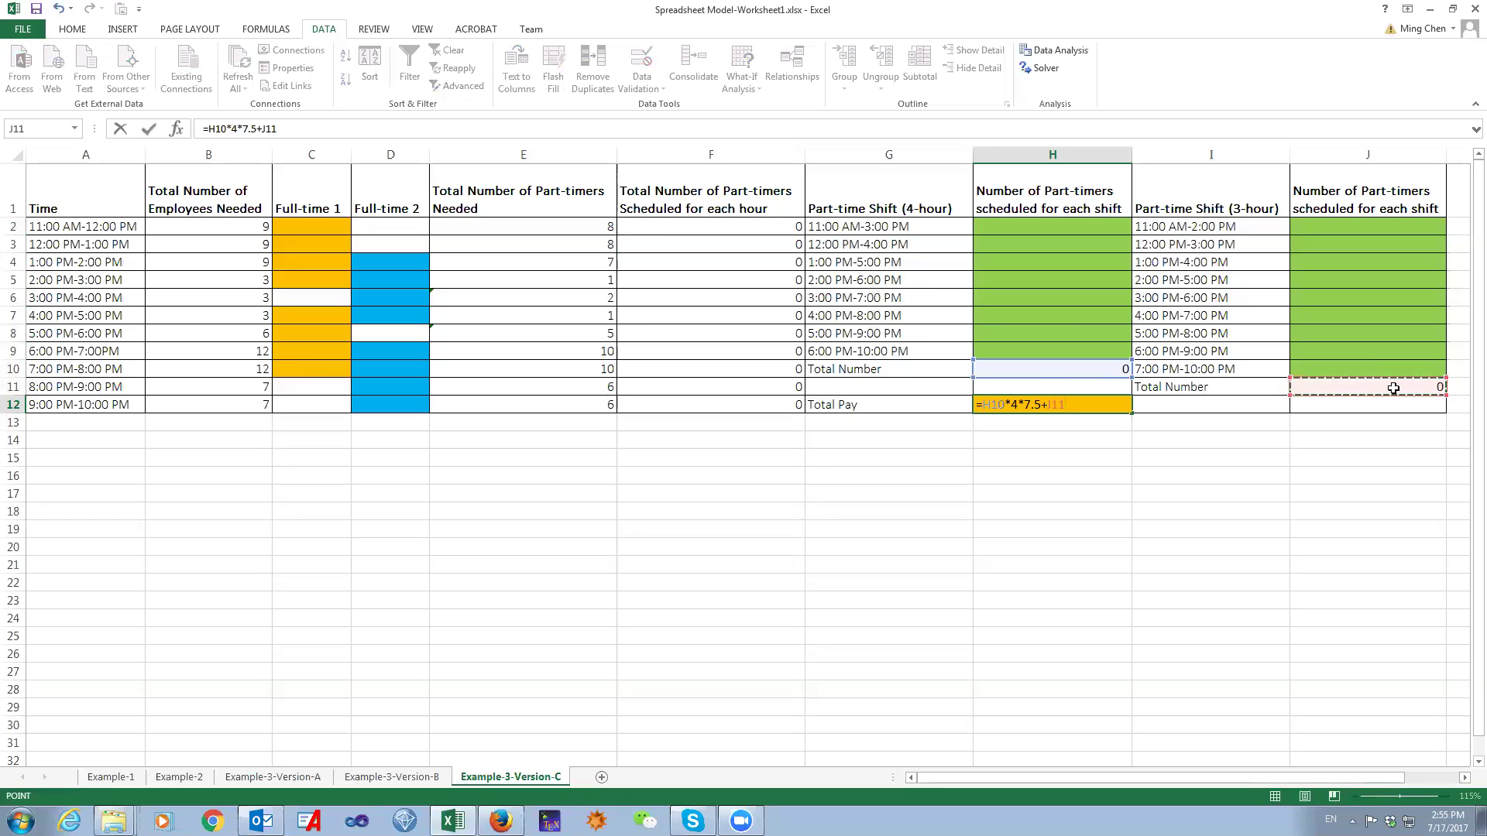
text(*3*7.5)
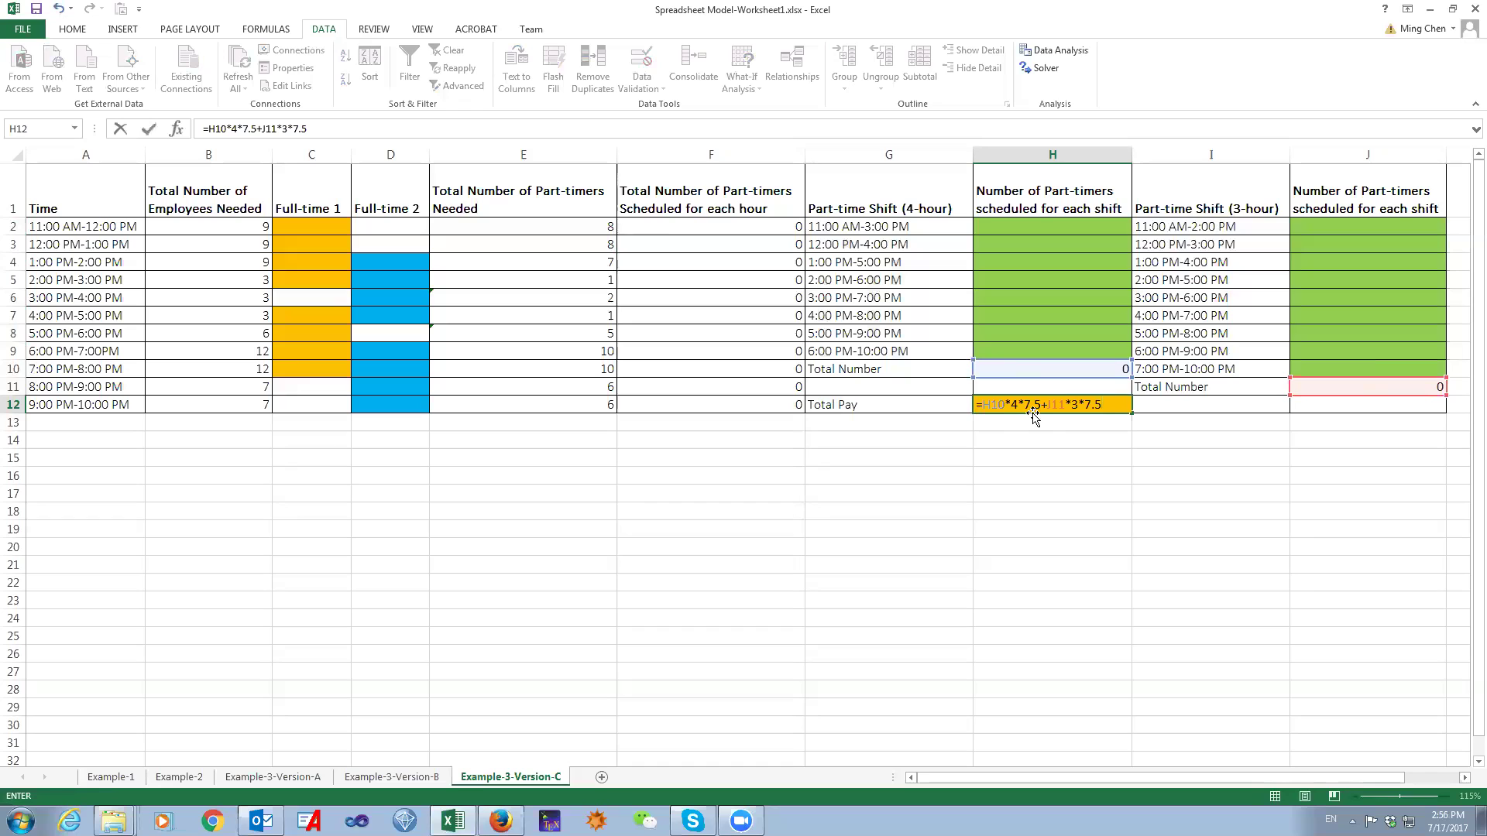
key(Return)
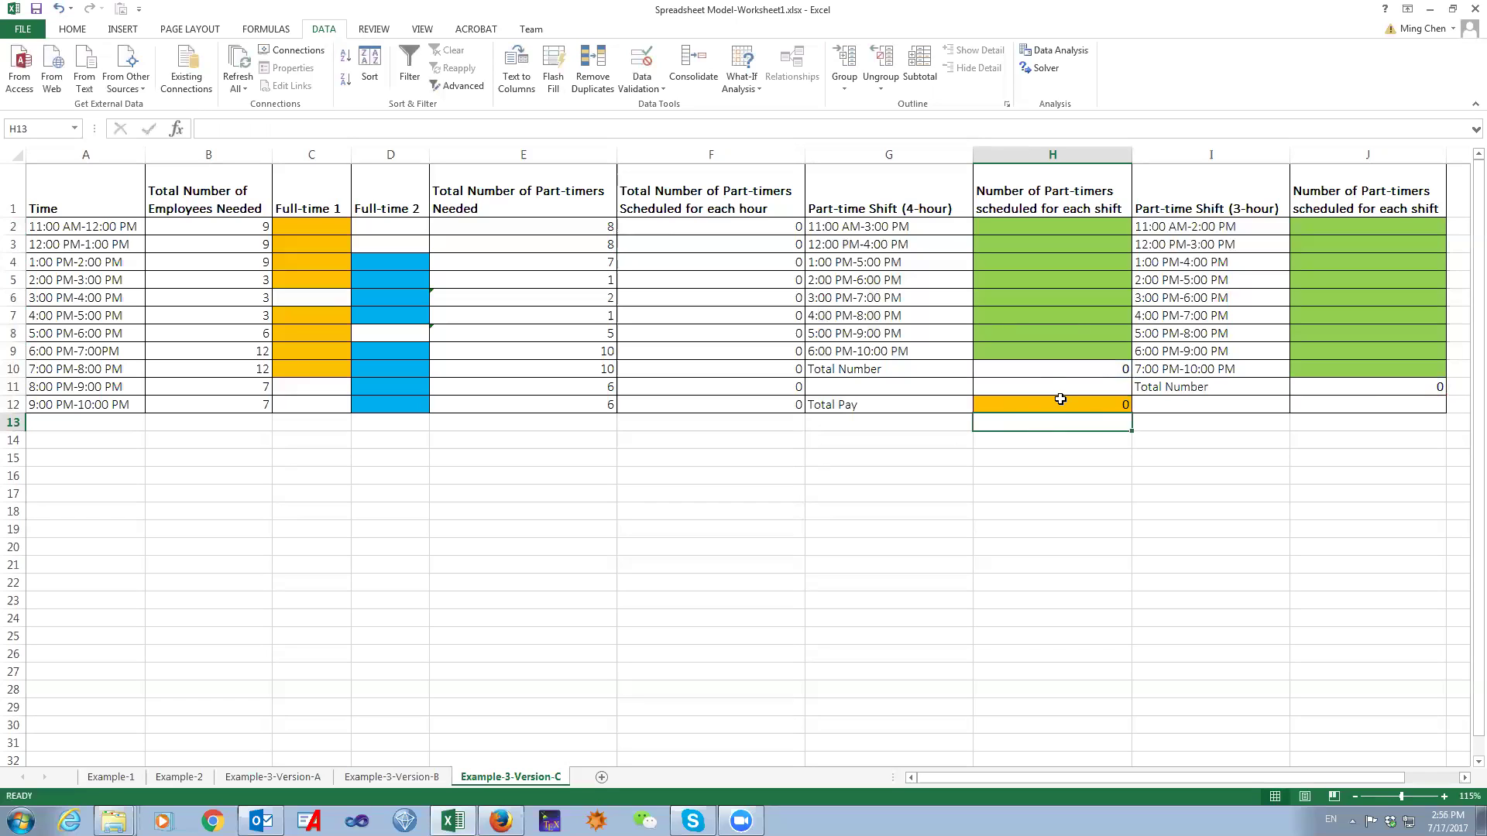
drag(730, 232, 724, 394)
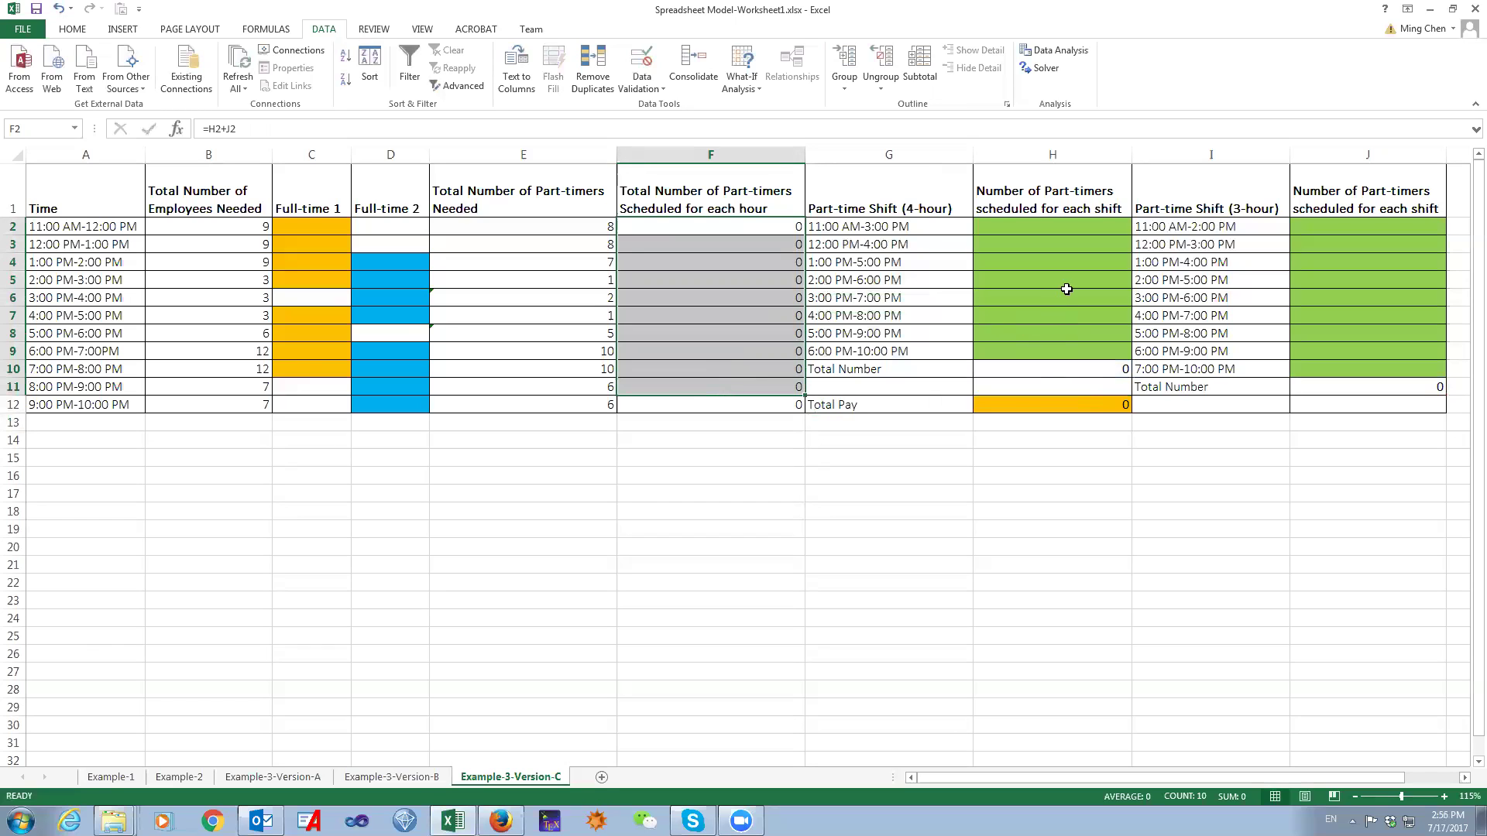
click(1002, 476)
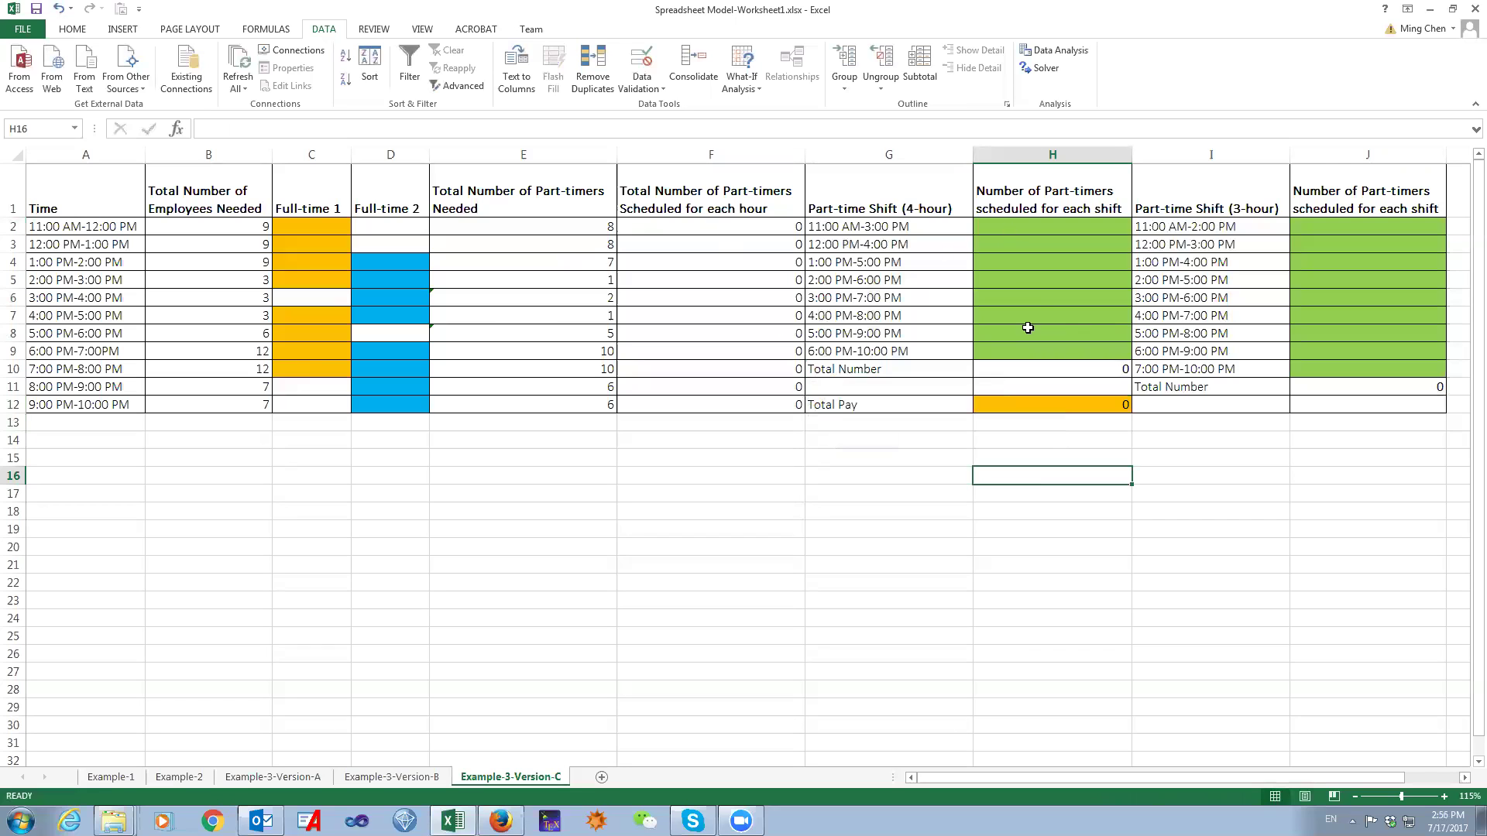
Open Solver and set the objective to minimize the Total Pay cell H12
click(1044, 68)
drag(792, 368, 819, 436)
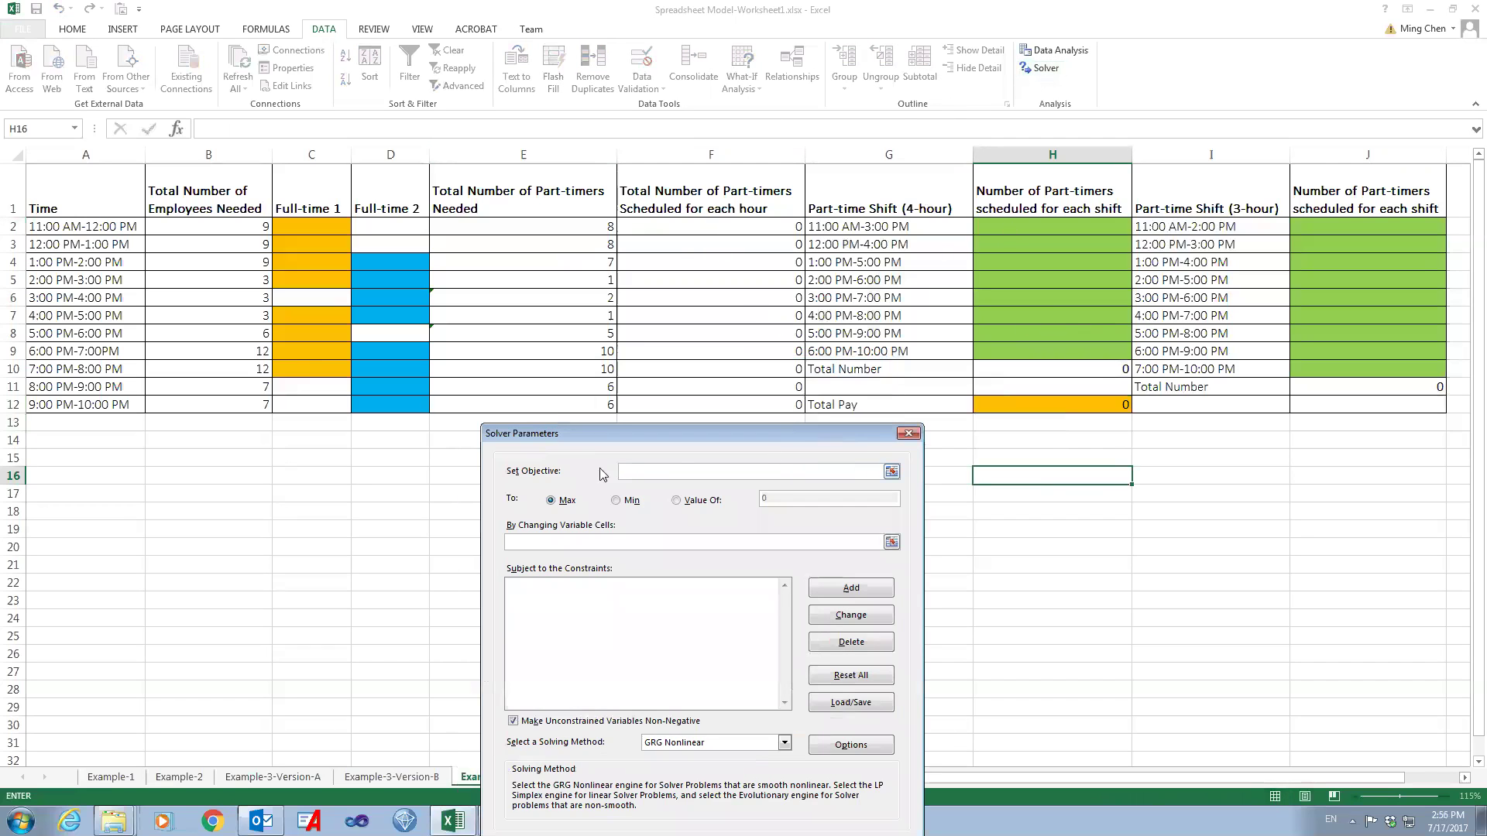
click(892, 473)
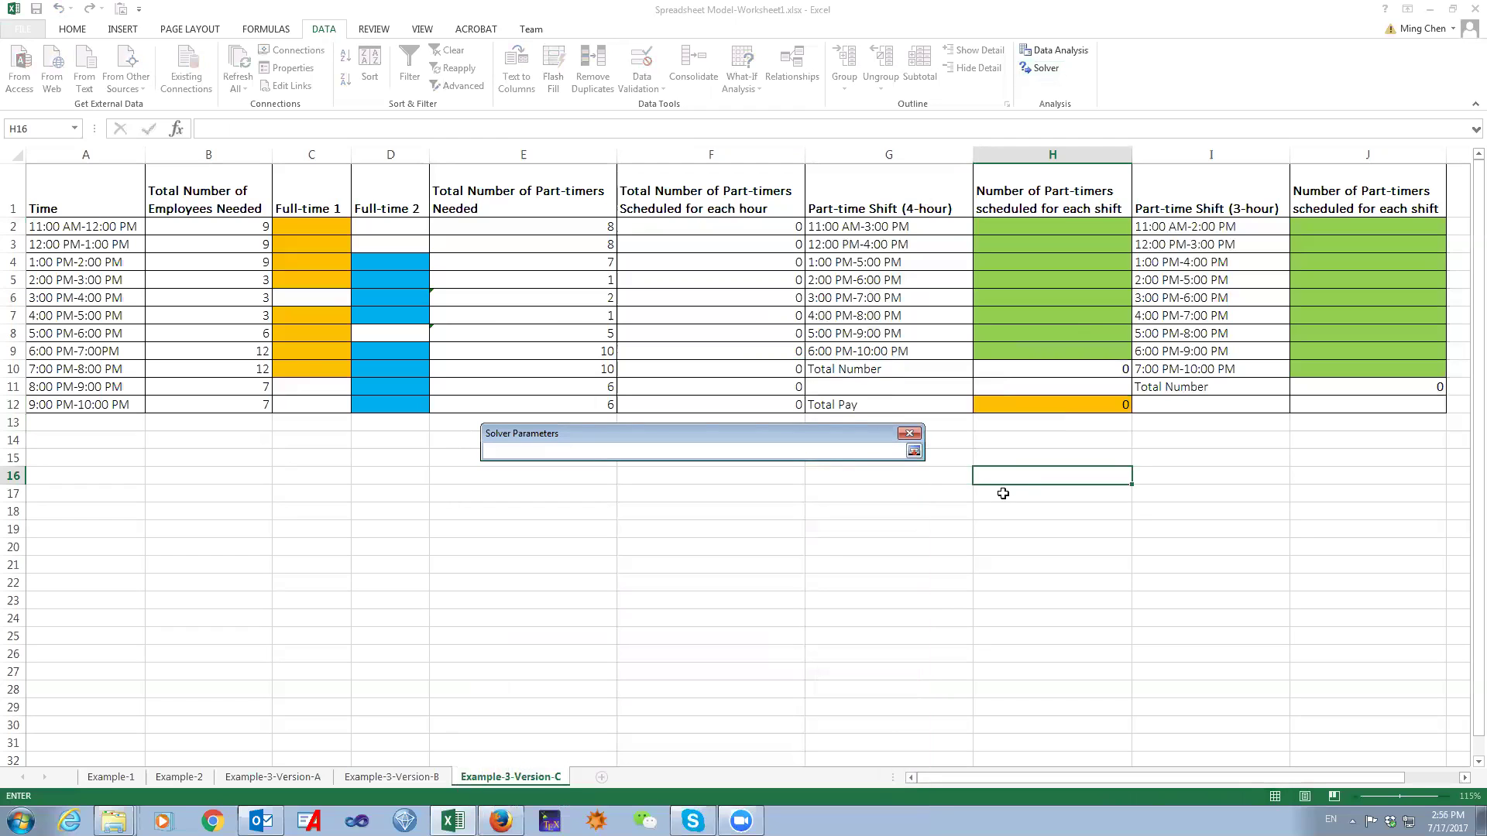
click(1061, 402)
click(914, 450)
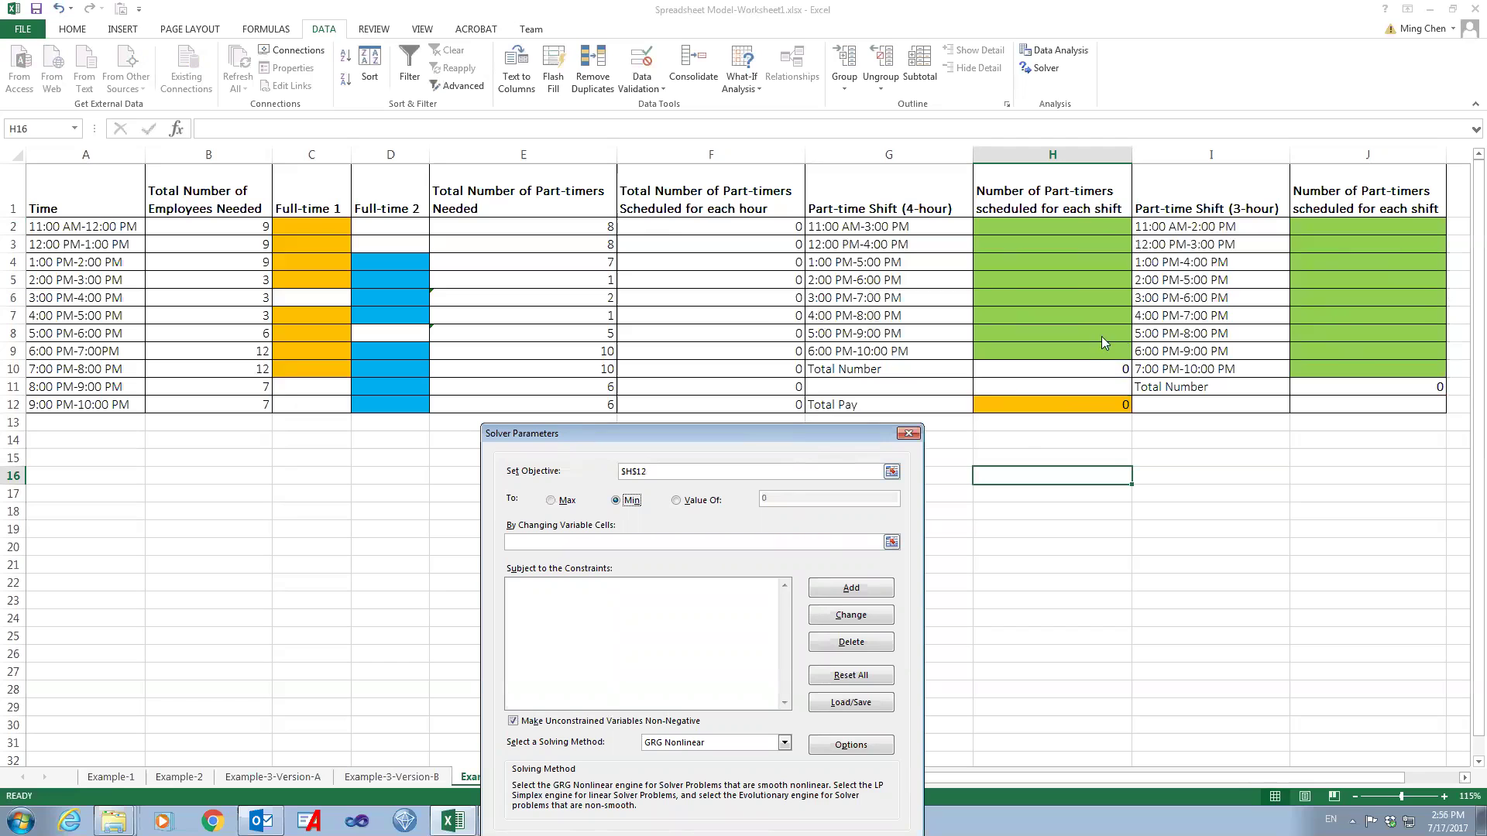
Set the Solver changing variable cells to both shift scheduling ranges, H2:H9 and J2:J10
click(892, 544)
drag(1069, 228, 1067, 347)
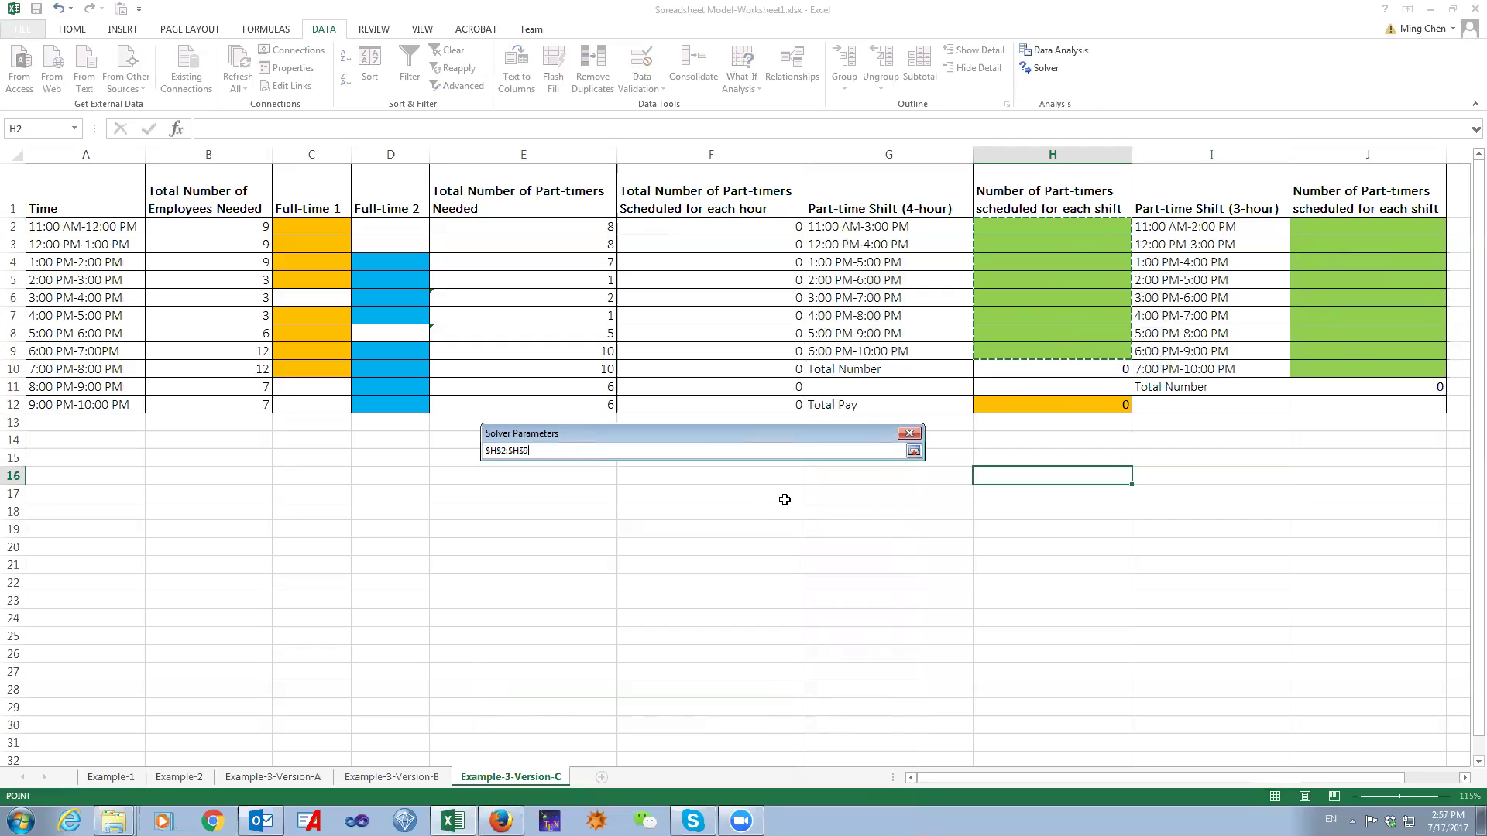
text(,)
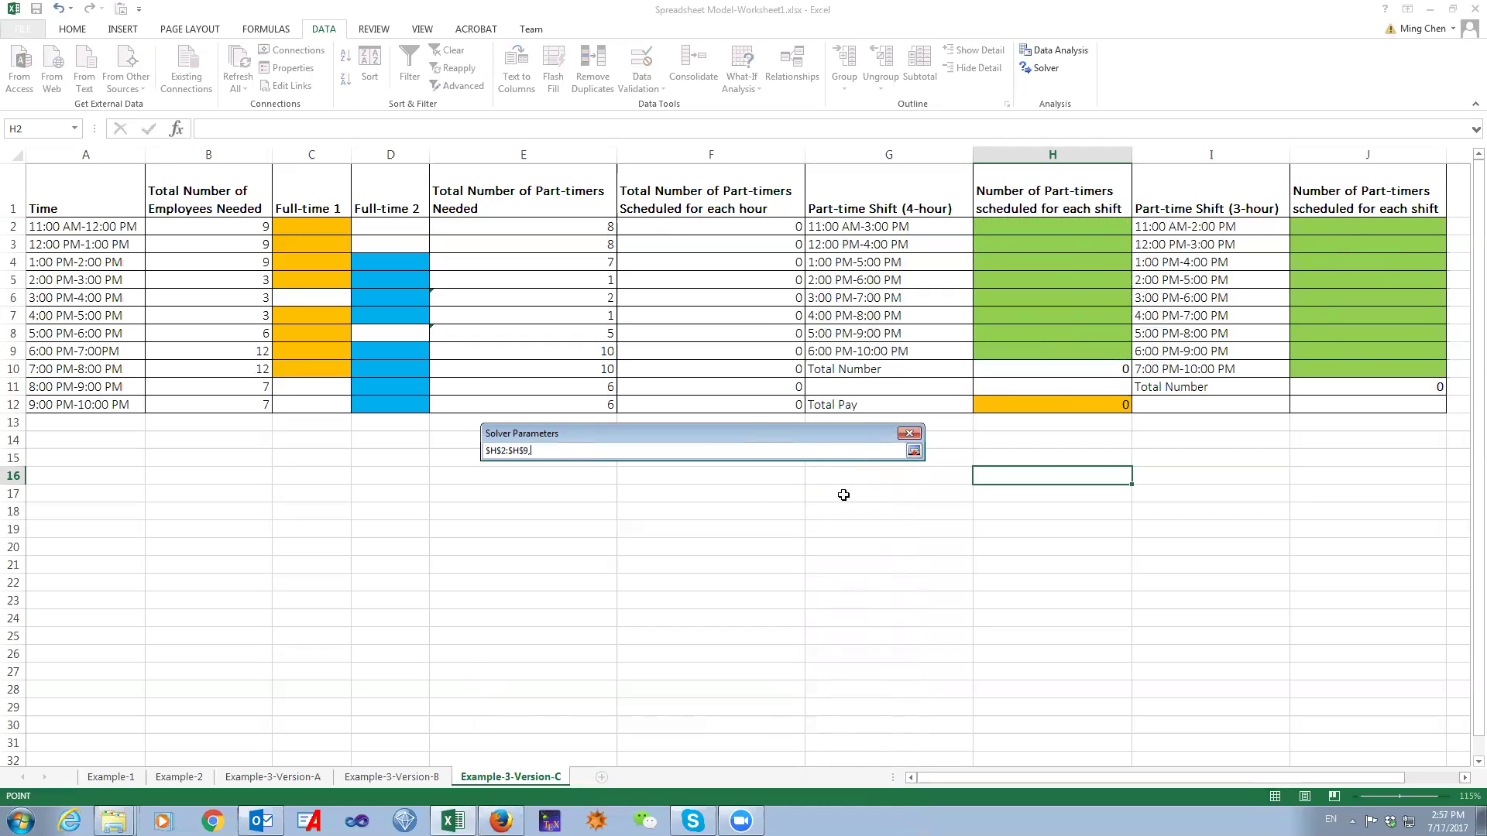
drag(1343, 227, 1336, 364)
click(914, 451)
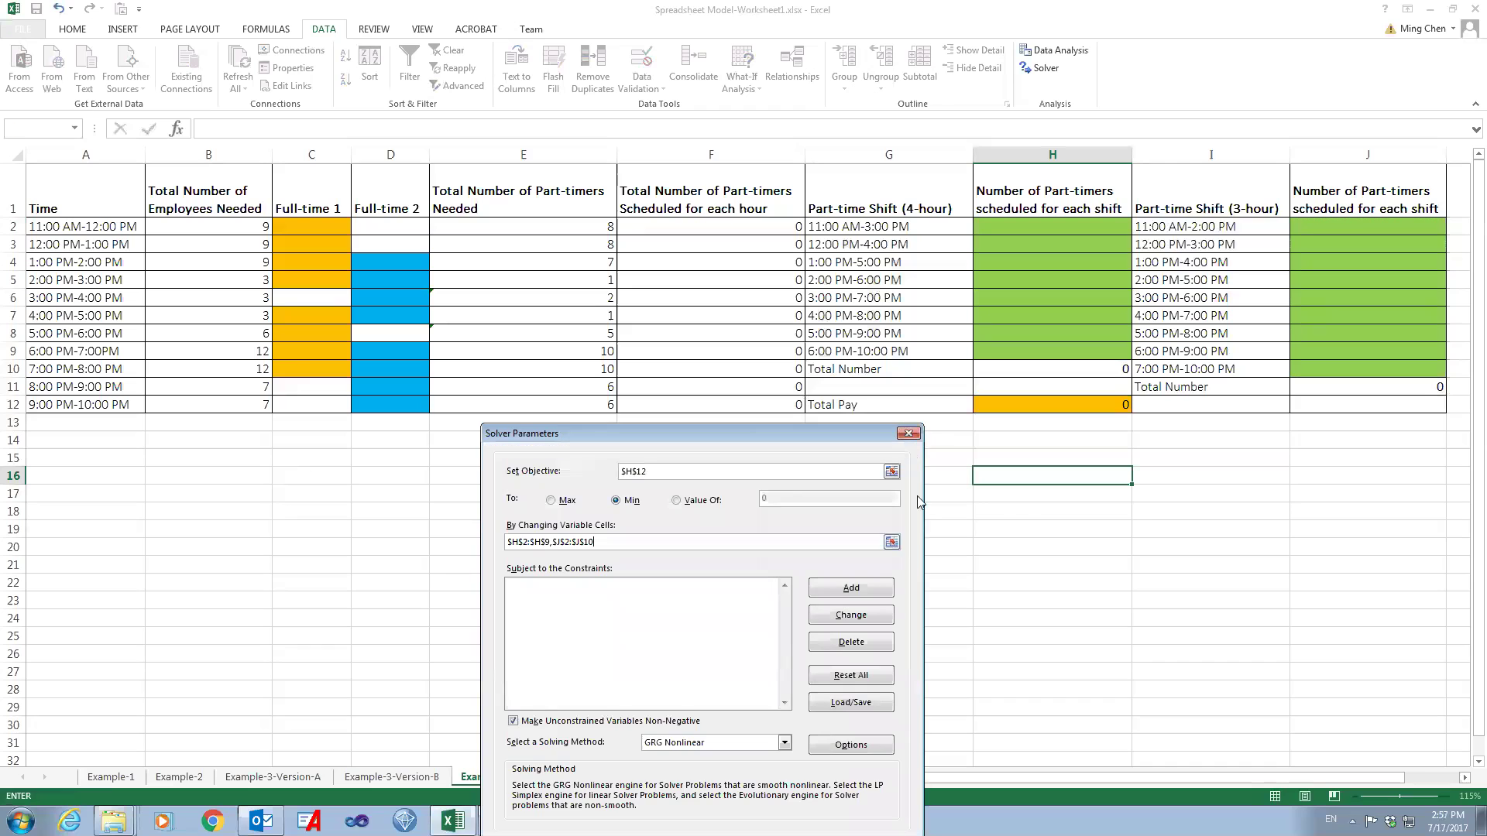
Add a Solver constraint that the part-timers scheduled in F2:F12 are >= the part-timers needed in E2:E12
click(850, 589)
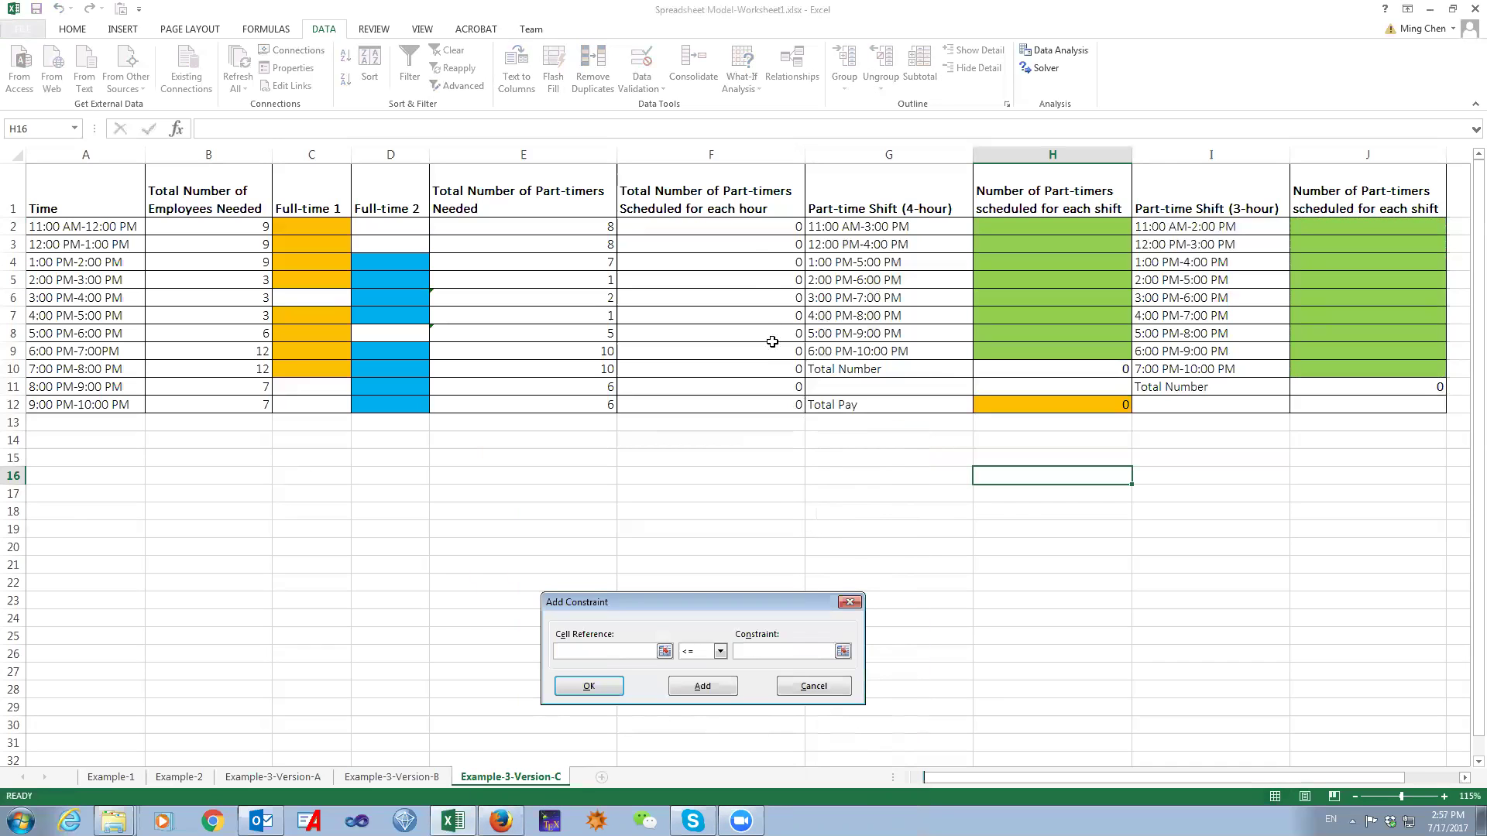
drag(756, 226, 744, 397)
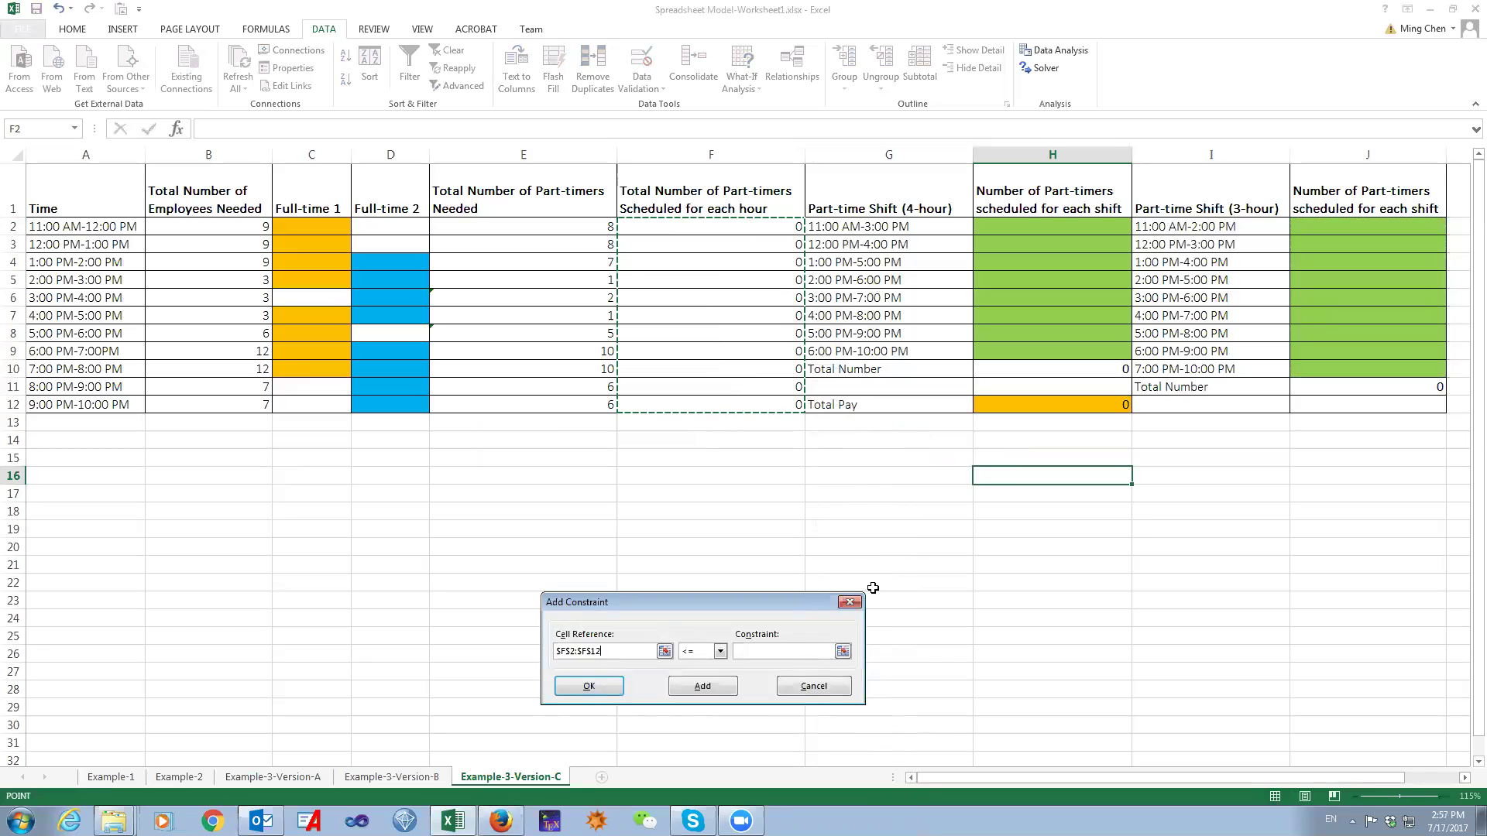
click(721, 652)
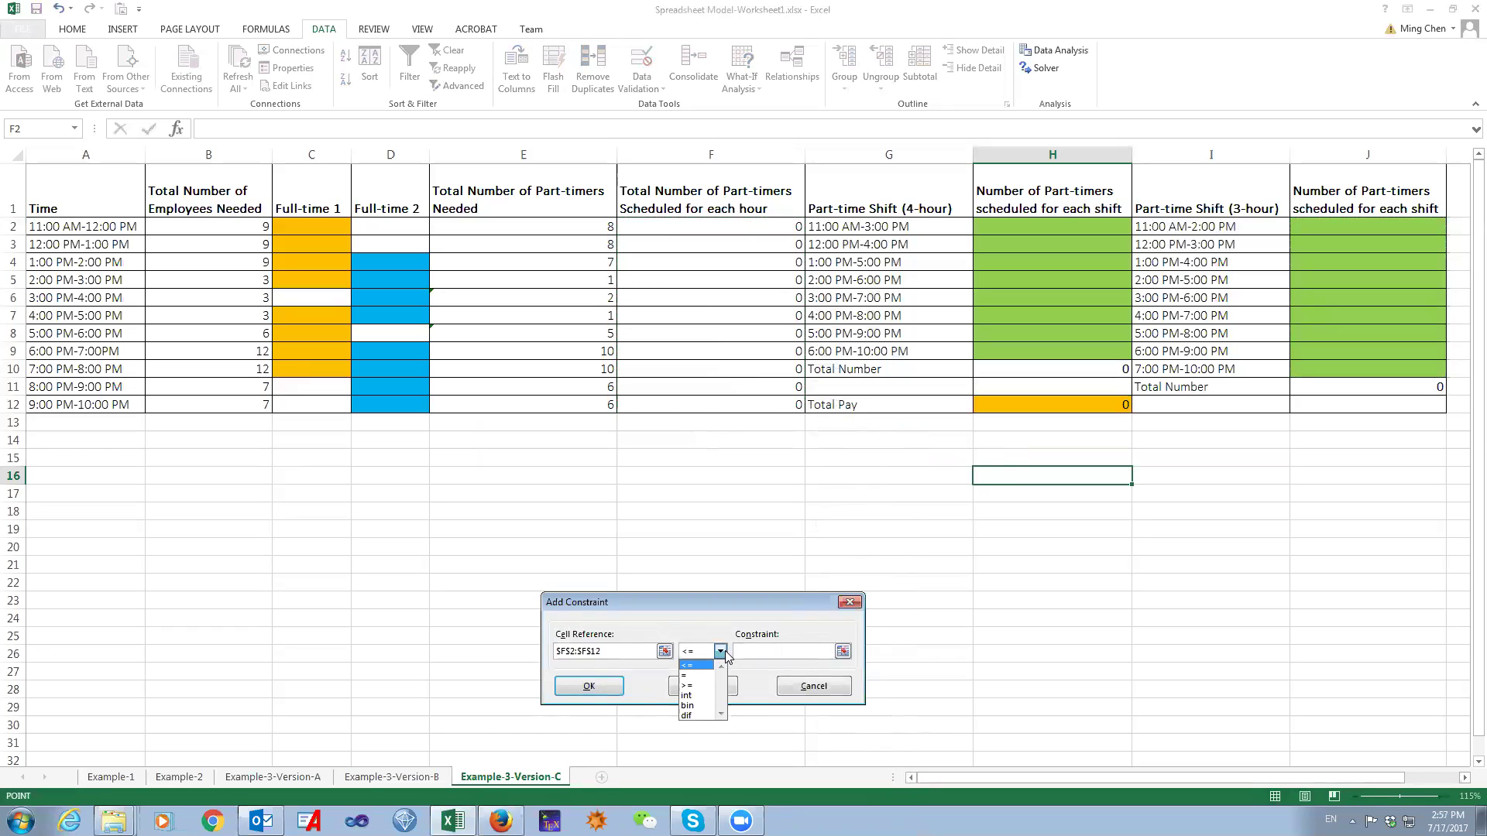
click(702, 686)
drag(571, 228, 569, 403)
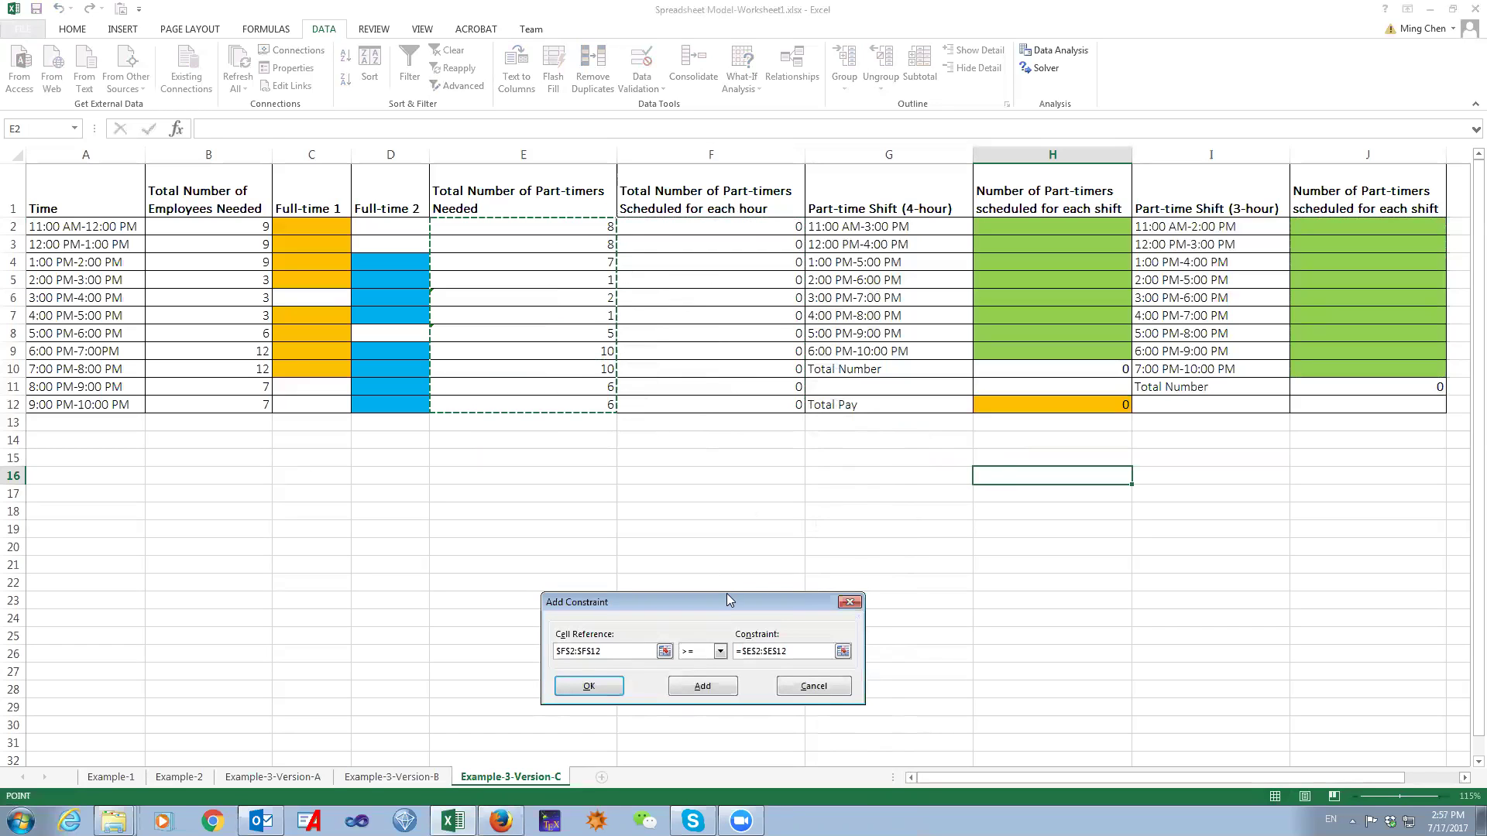
drag(725, 597, 720, 469)
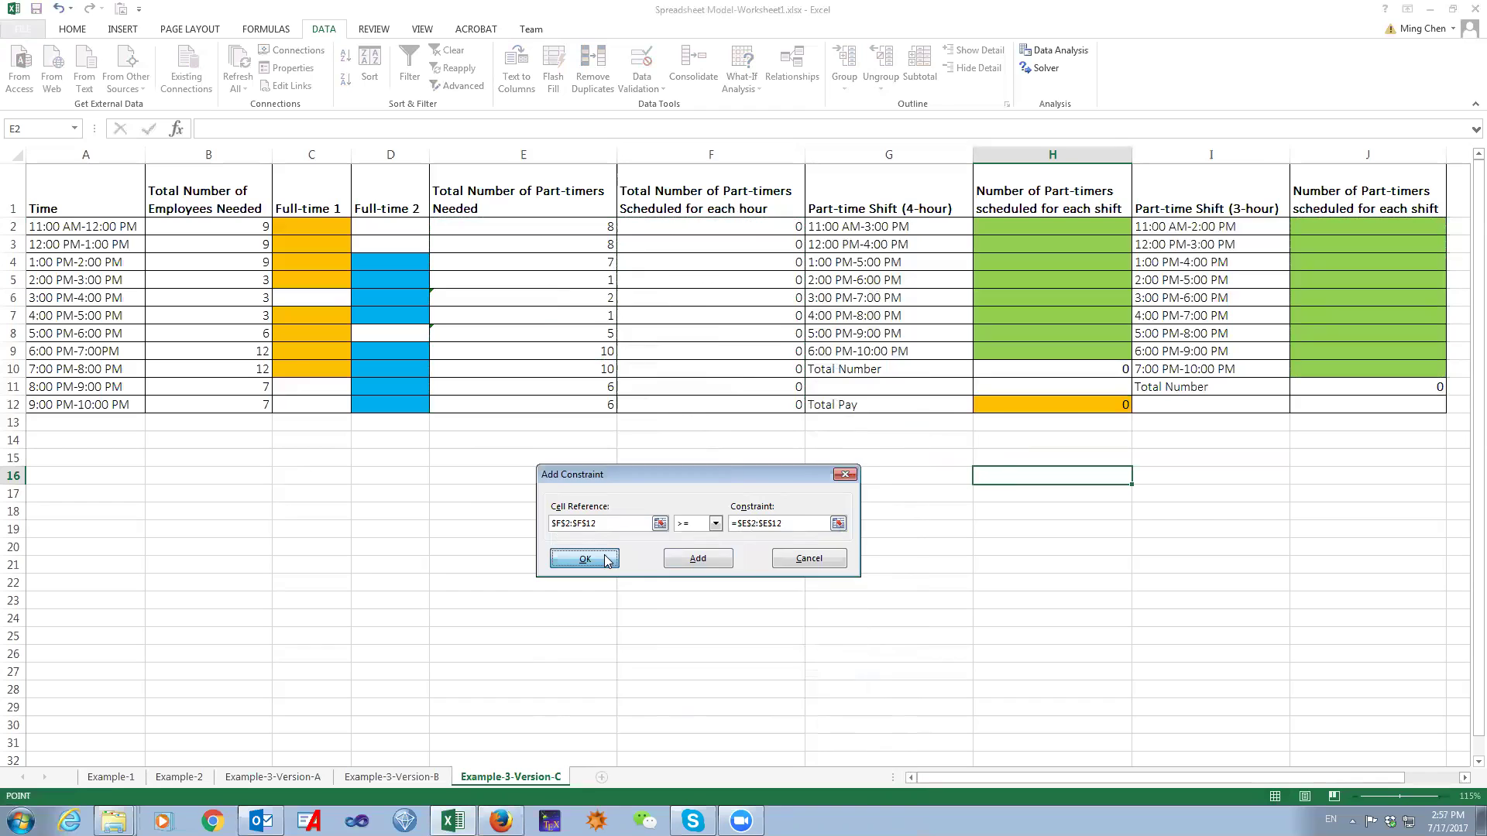
click(586, 559)
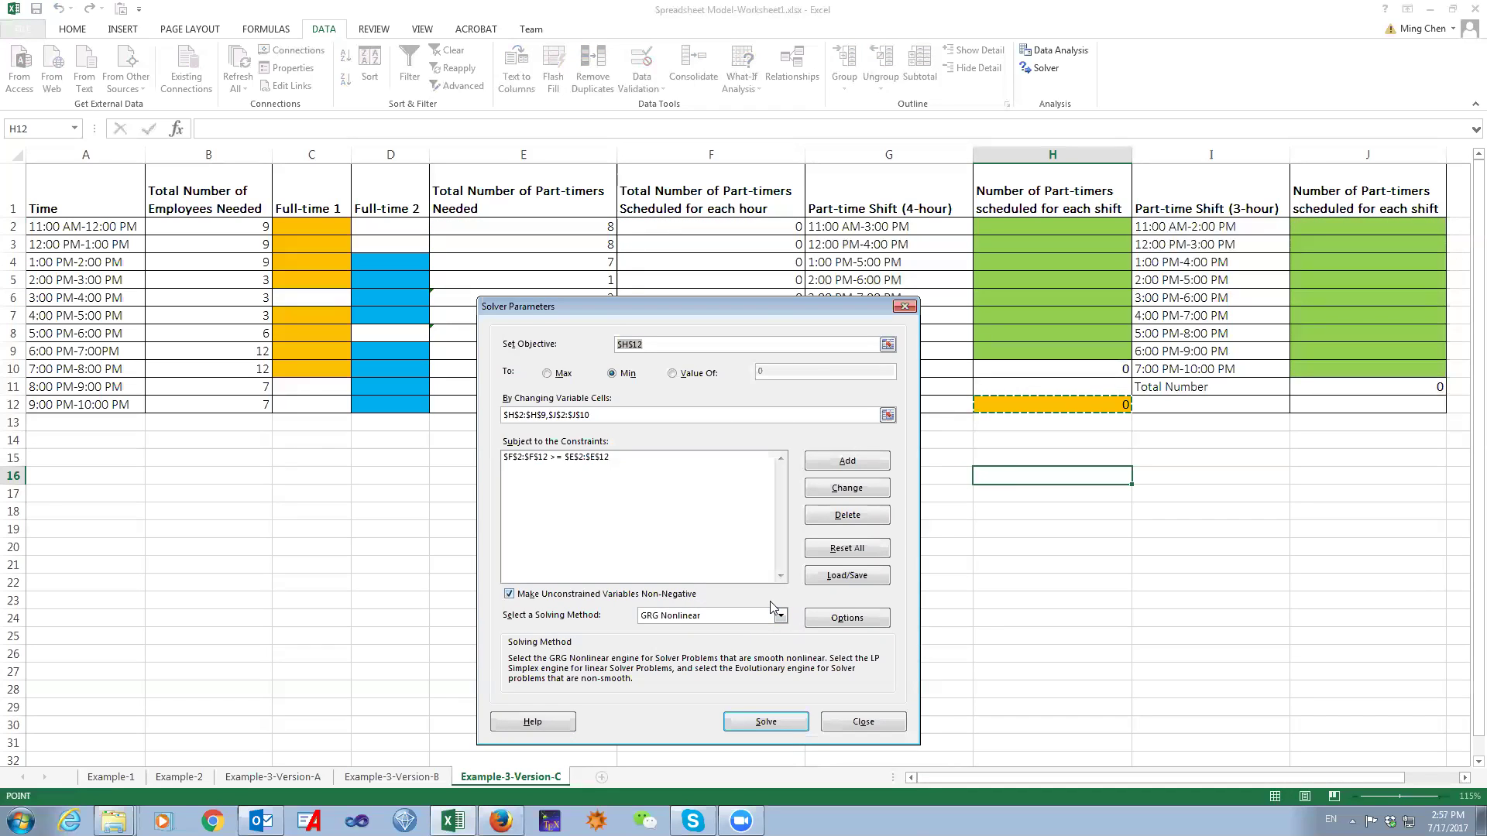
Solve the model with the Simplex LP solving method and keep the Solver solution
click(772, 614)
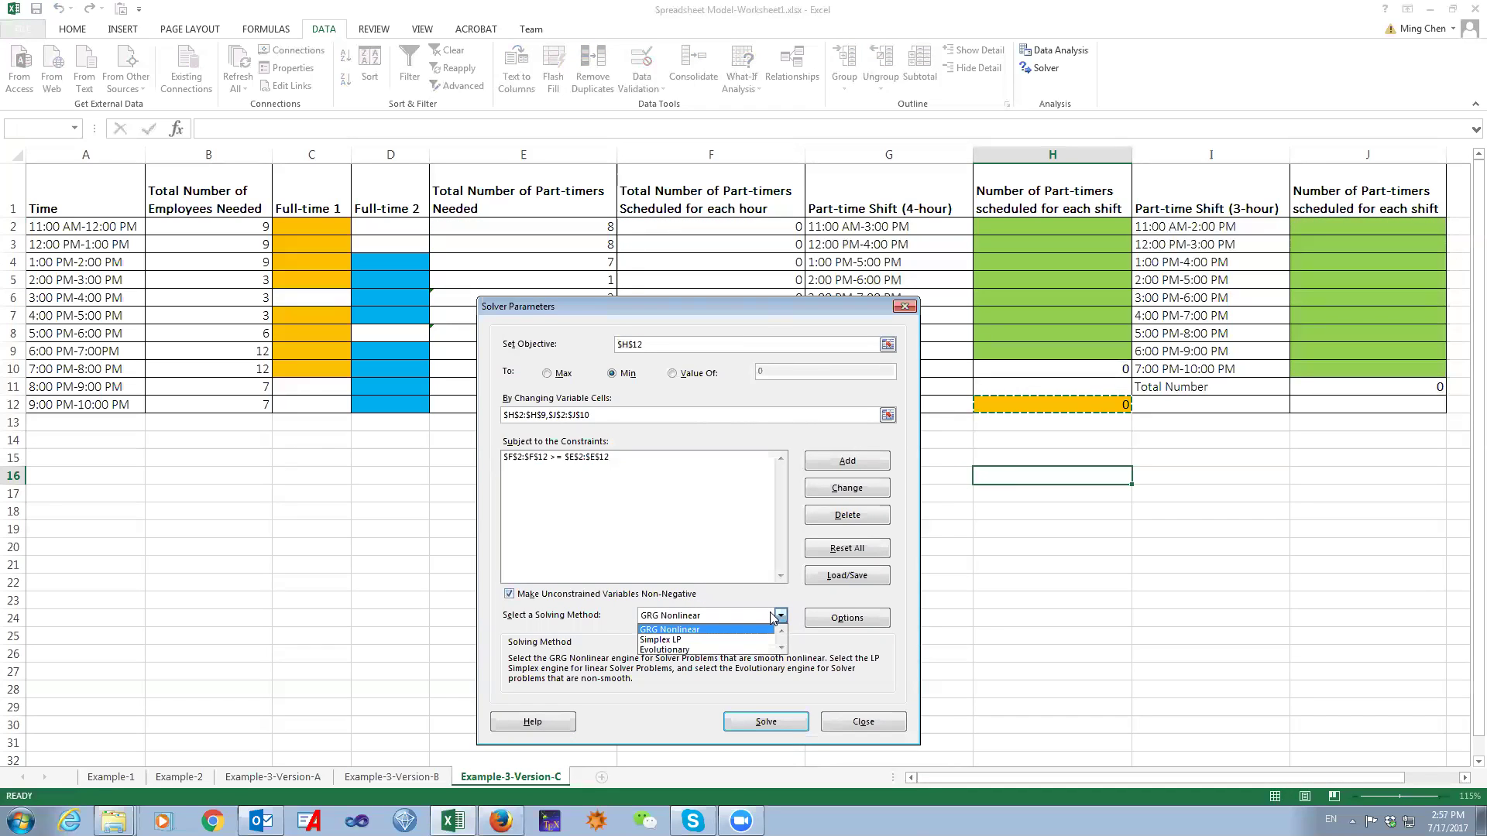
click(730, 640)
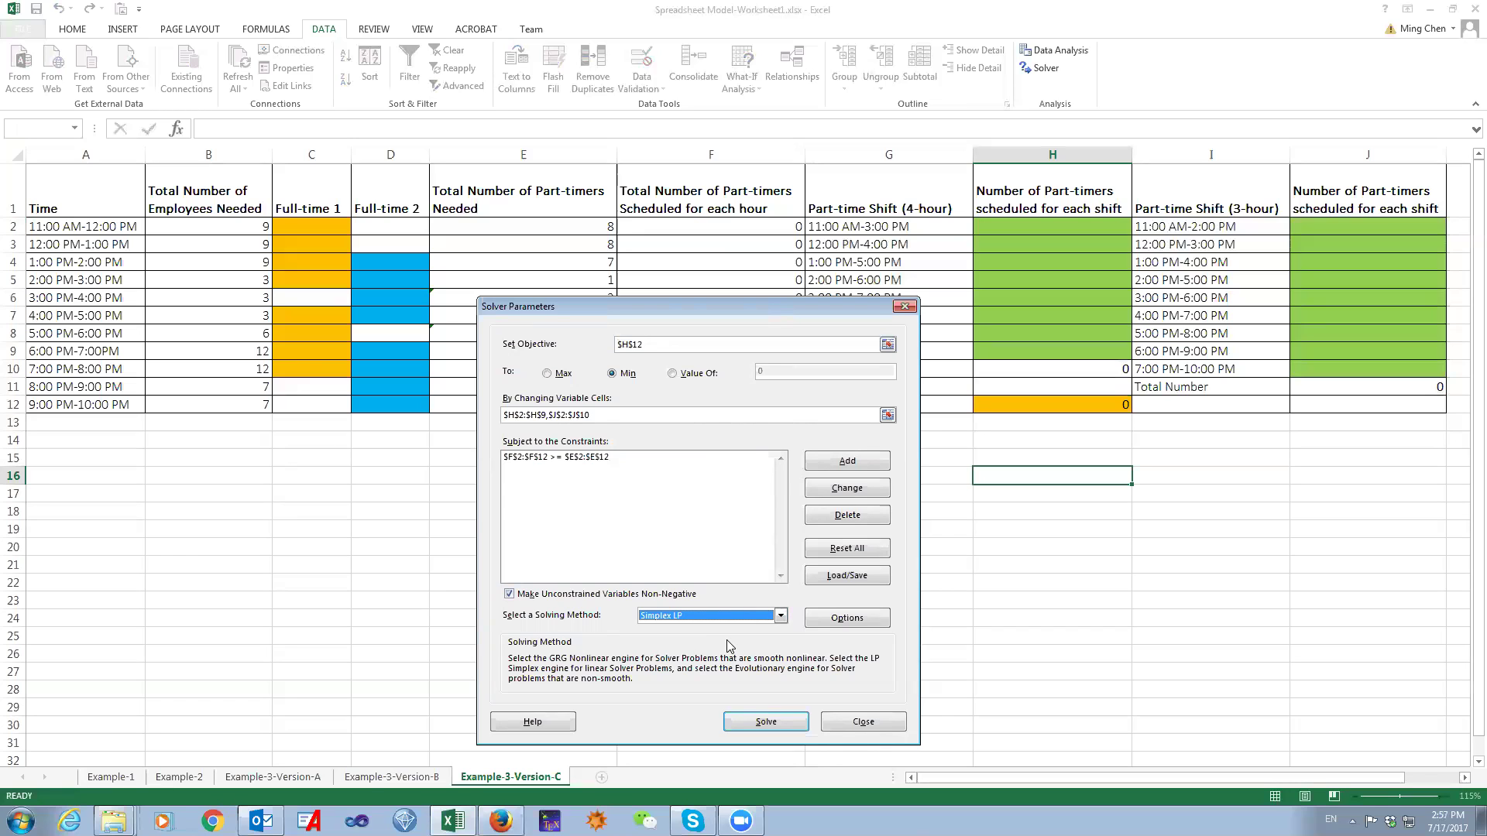
click(763, 722)
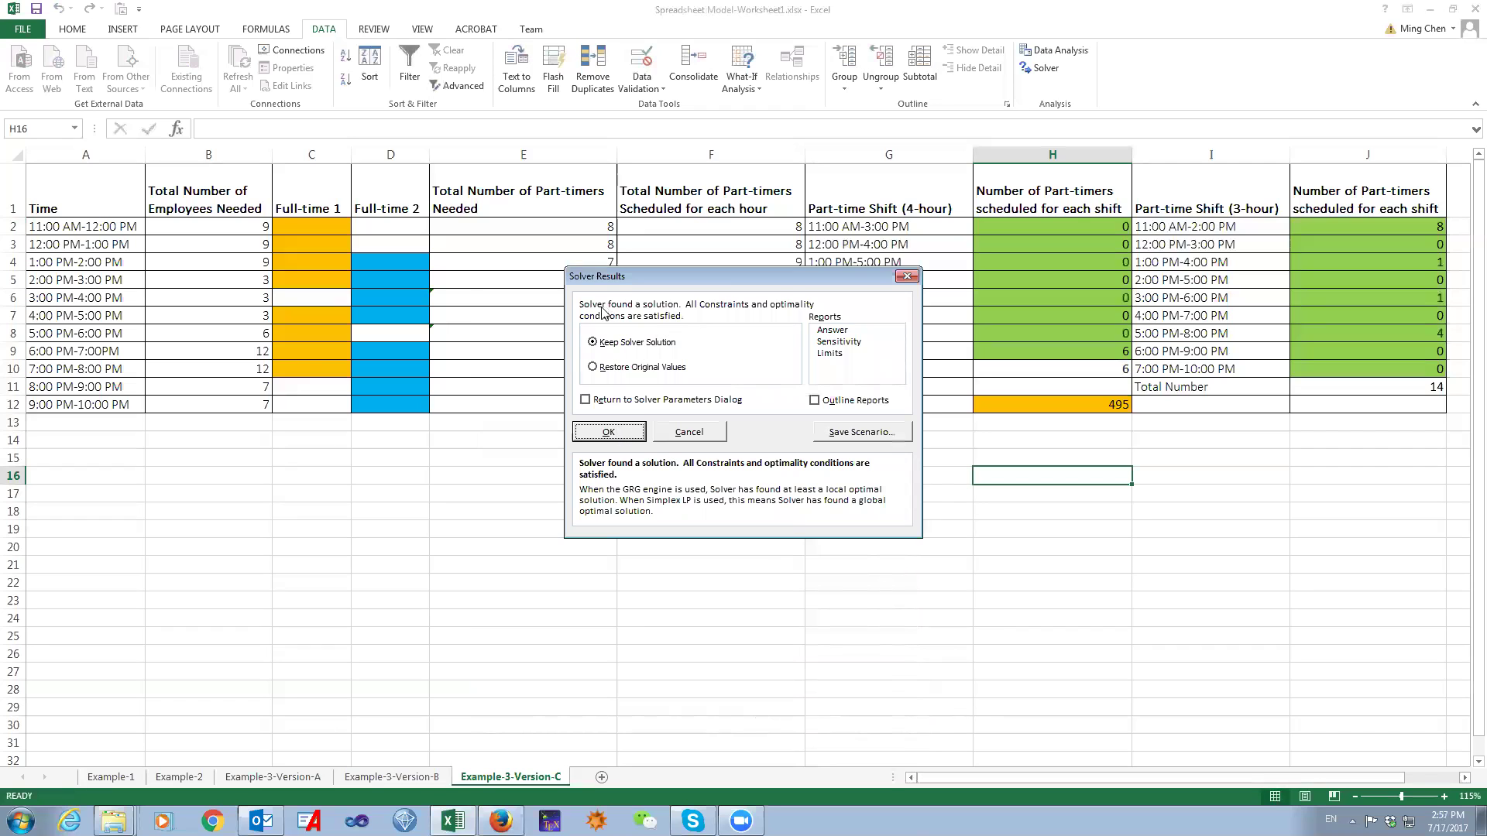
click(613, 434)
Review the solved Total Pay in H12 and the part-timers scheduled for the 6:00 PM-10:00 PM shift in H9
click(987, 512)
click(1075, 409)
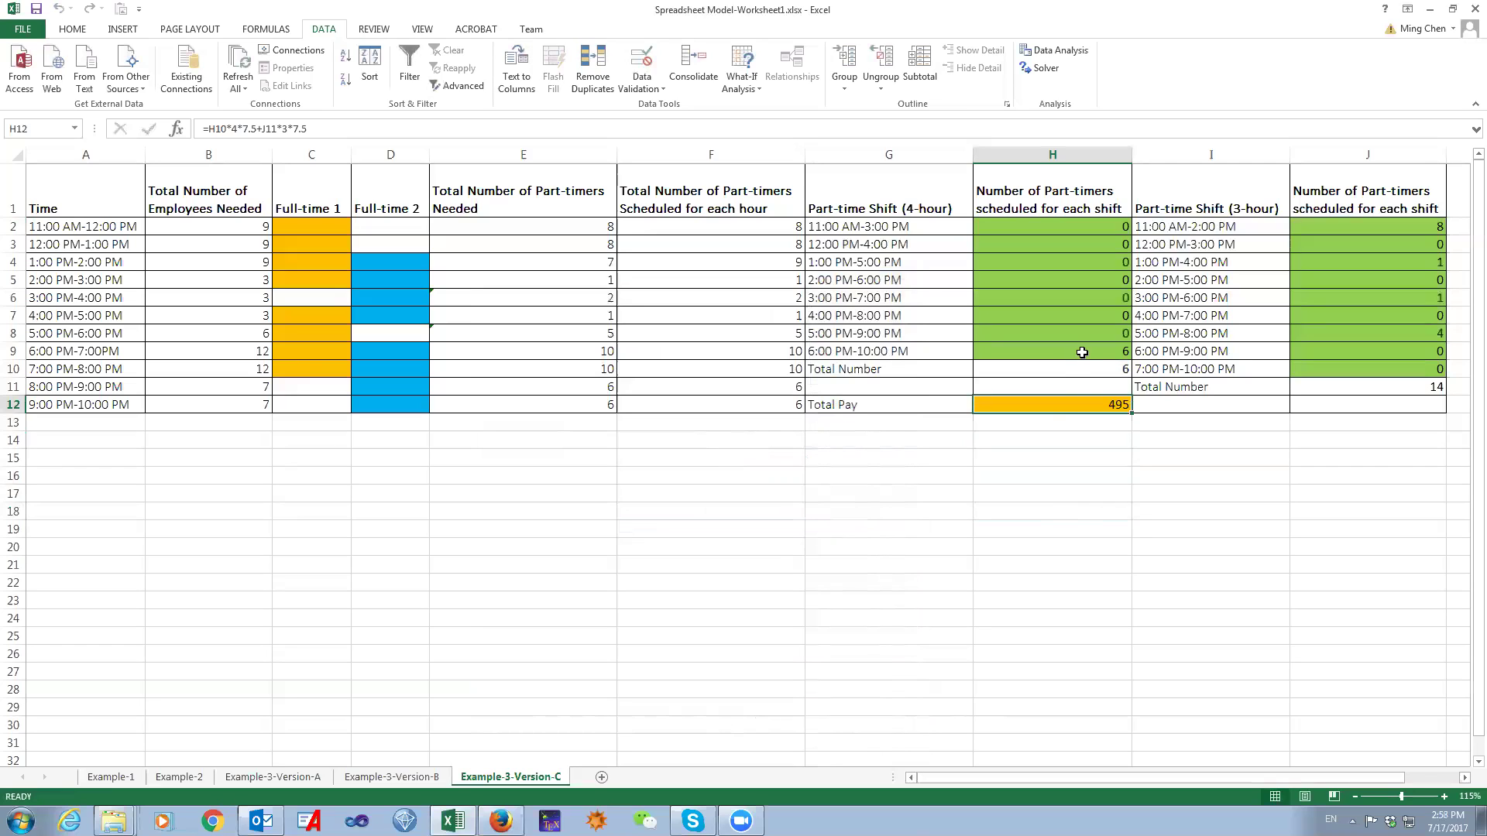
click(1083, 352)
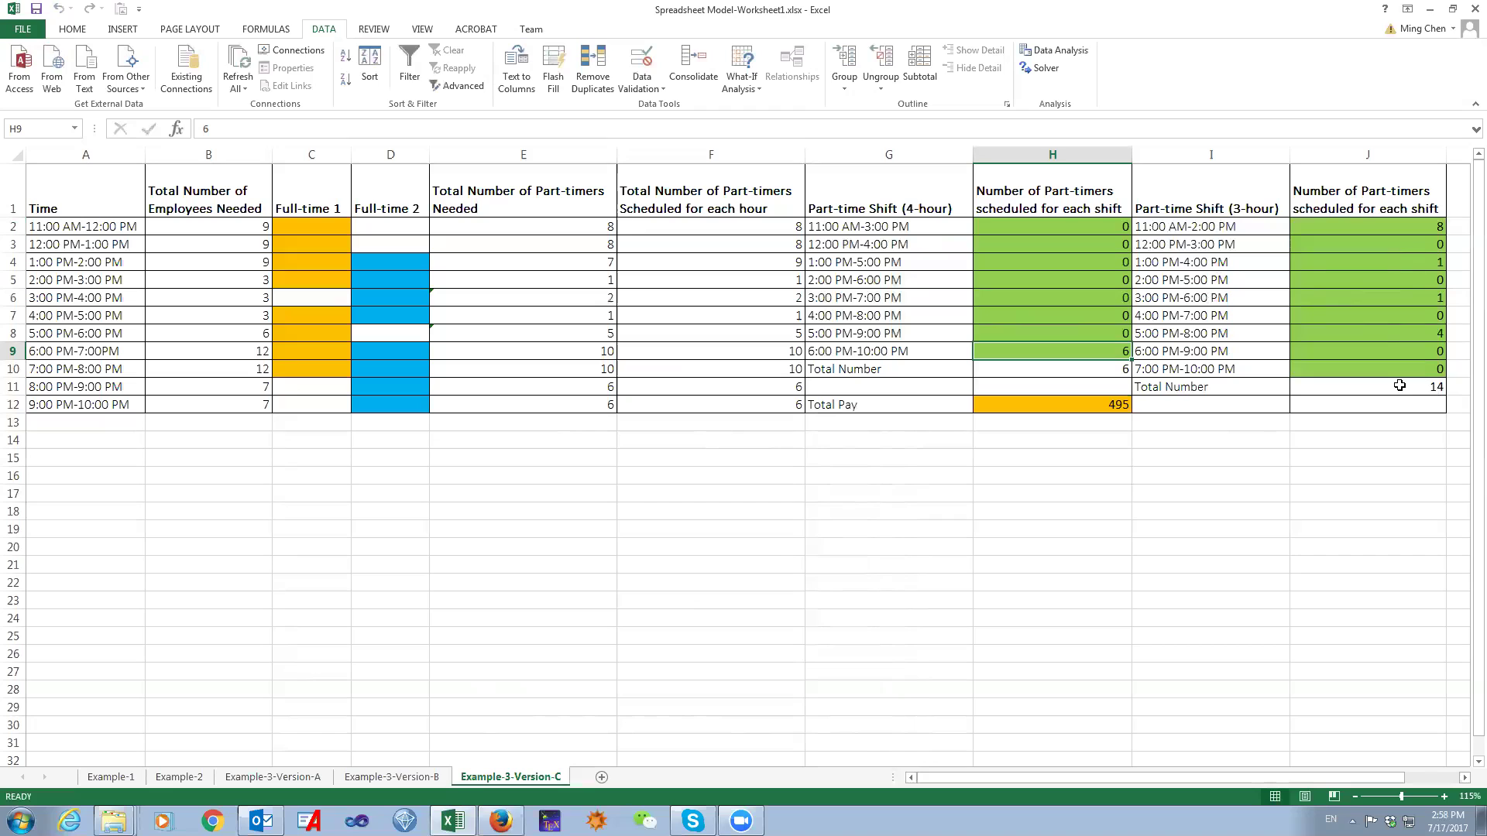
click(1092, 404)
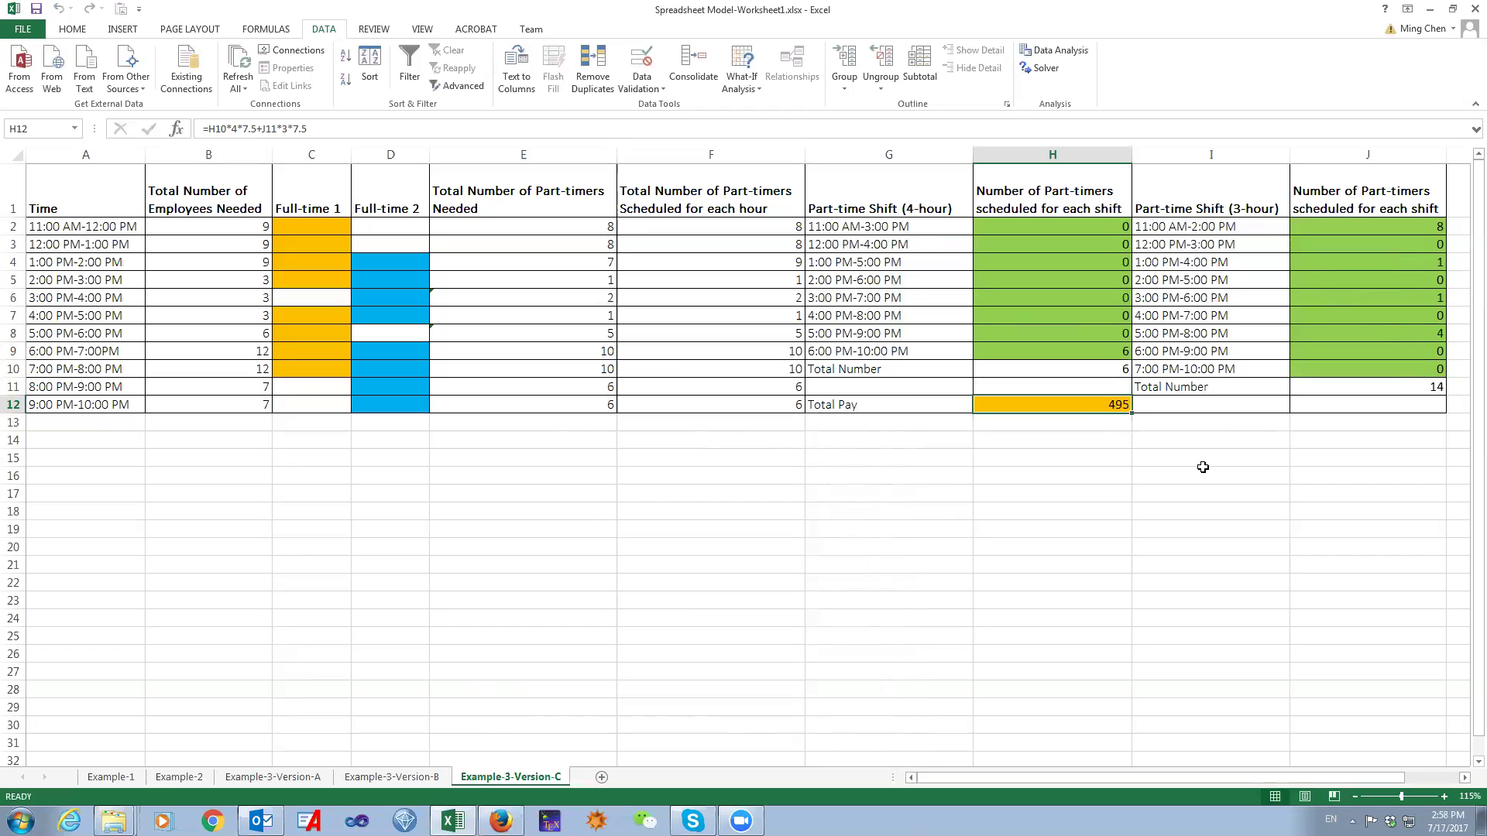